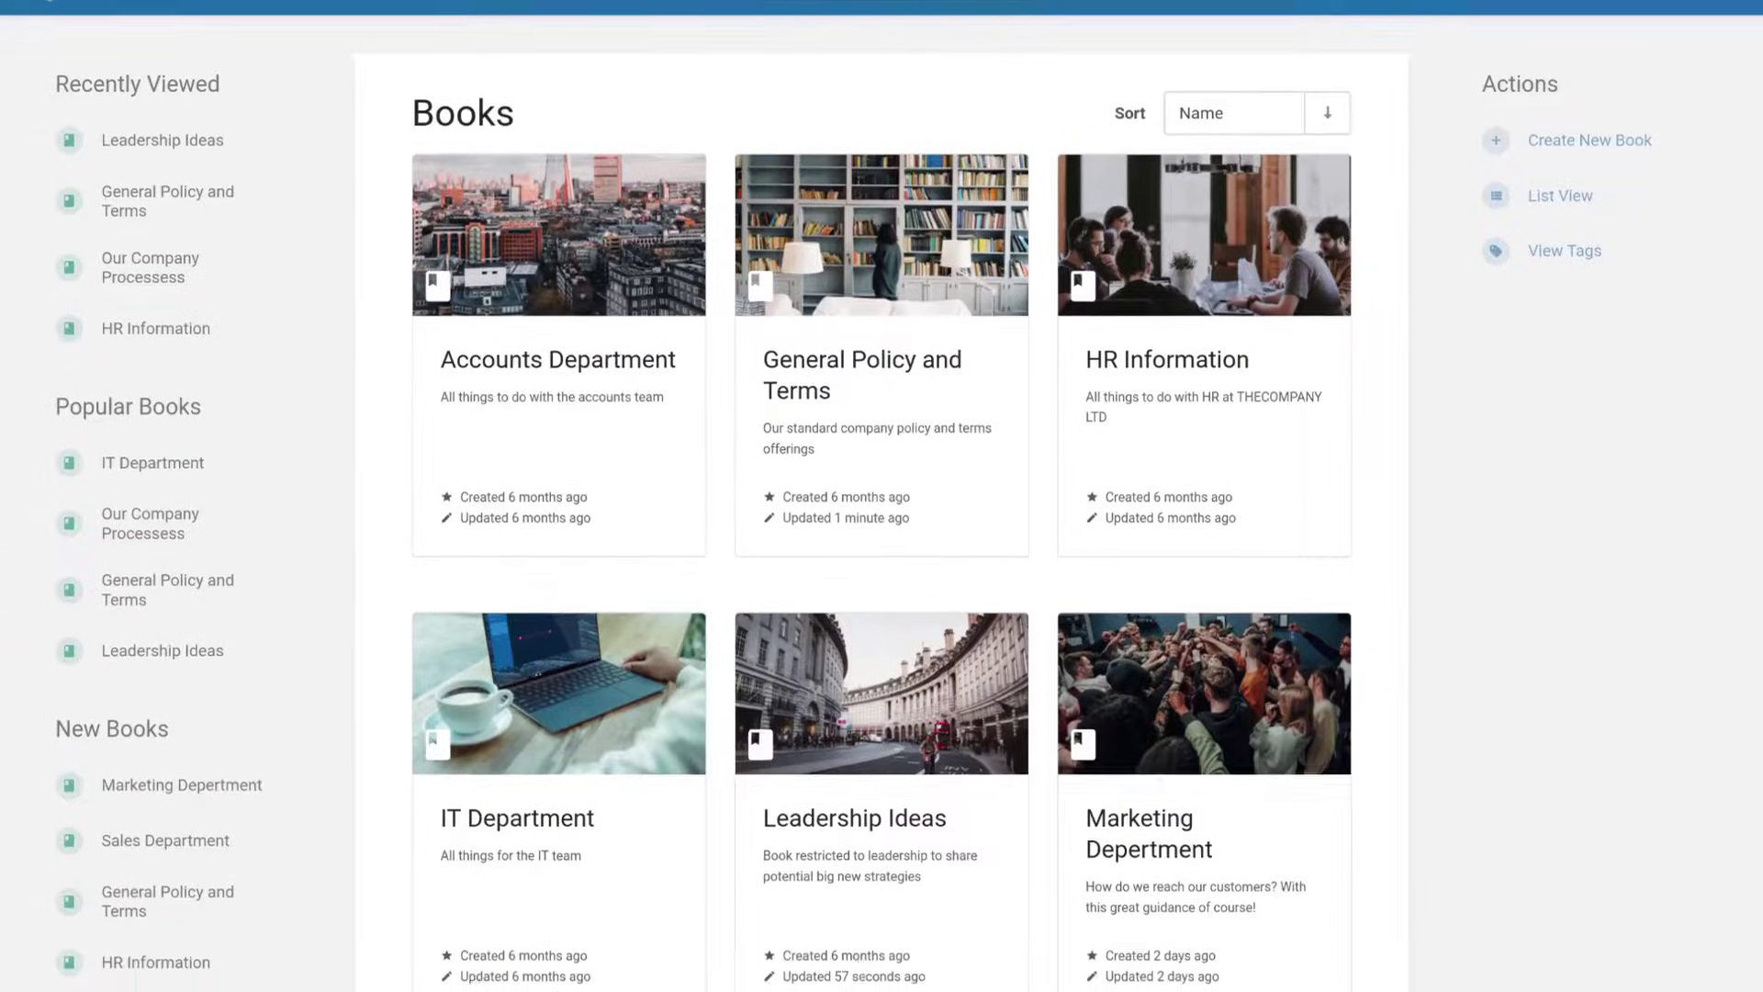
Browse the IT Department book, expand its Server Systems chapter, then open the HR Information book.
scroll(881, 495, down, 4)
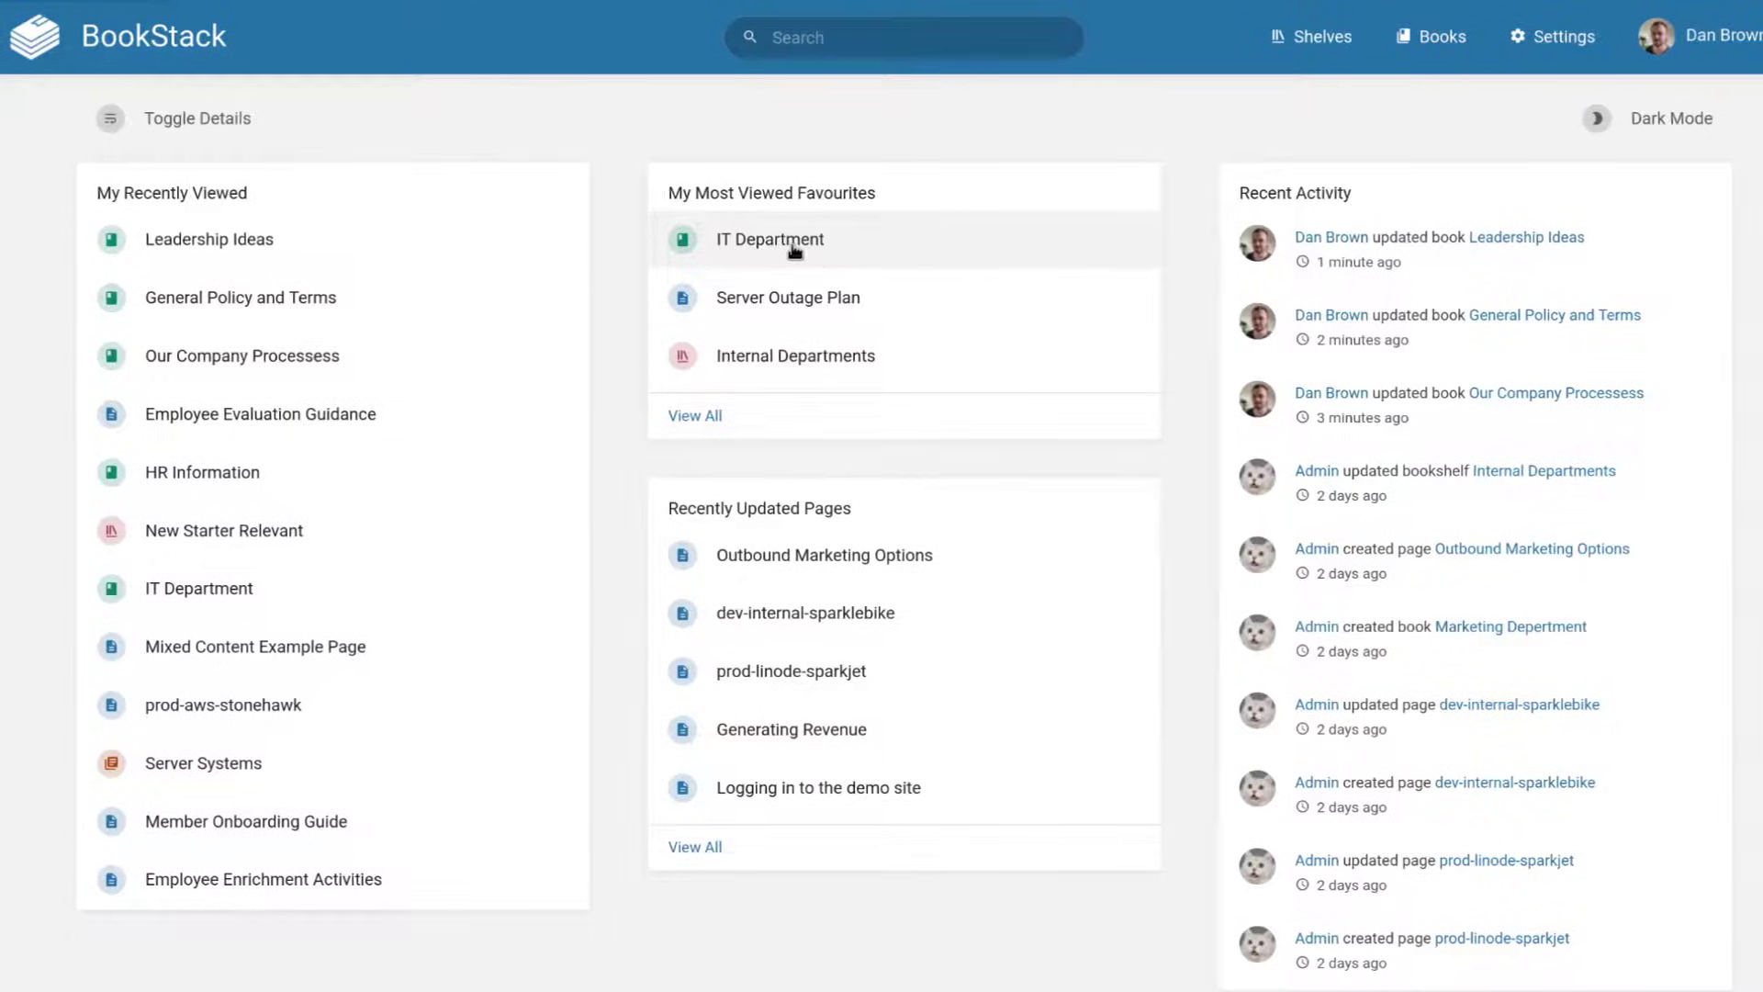
click(795, 250)
click(471, 492)
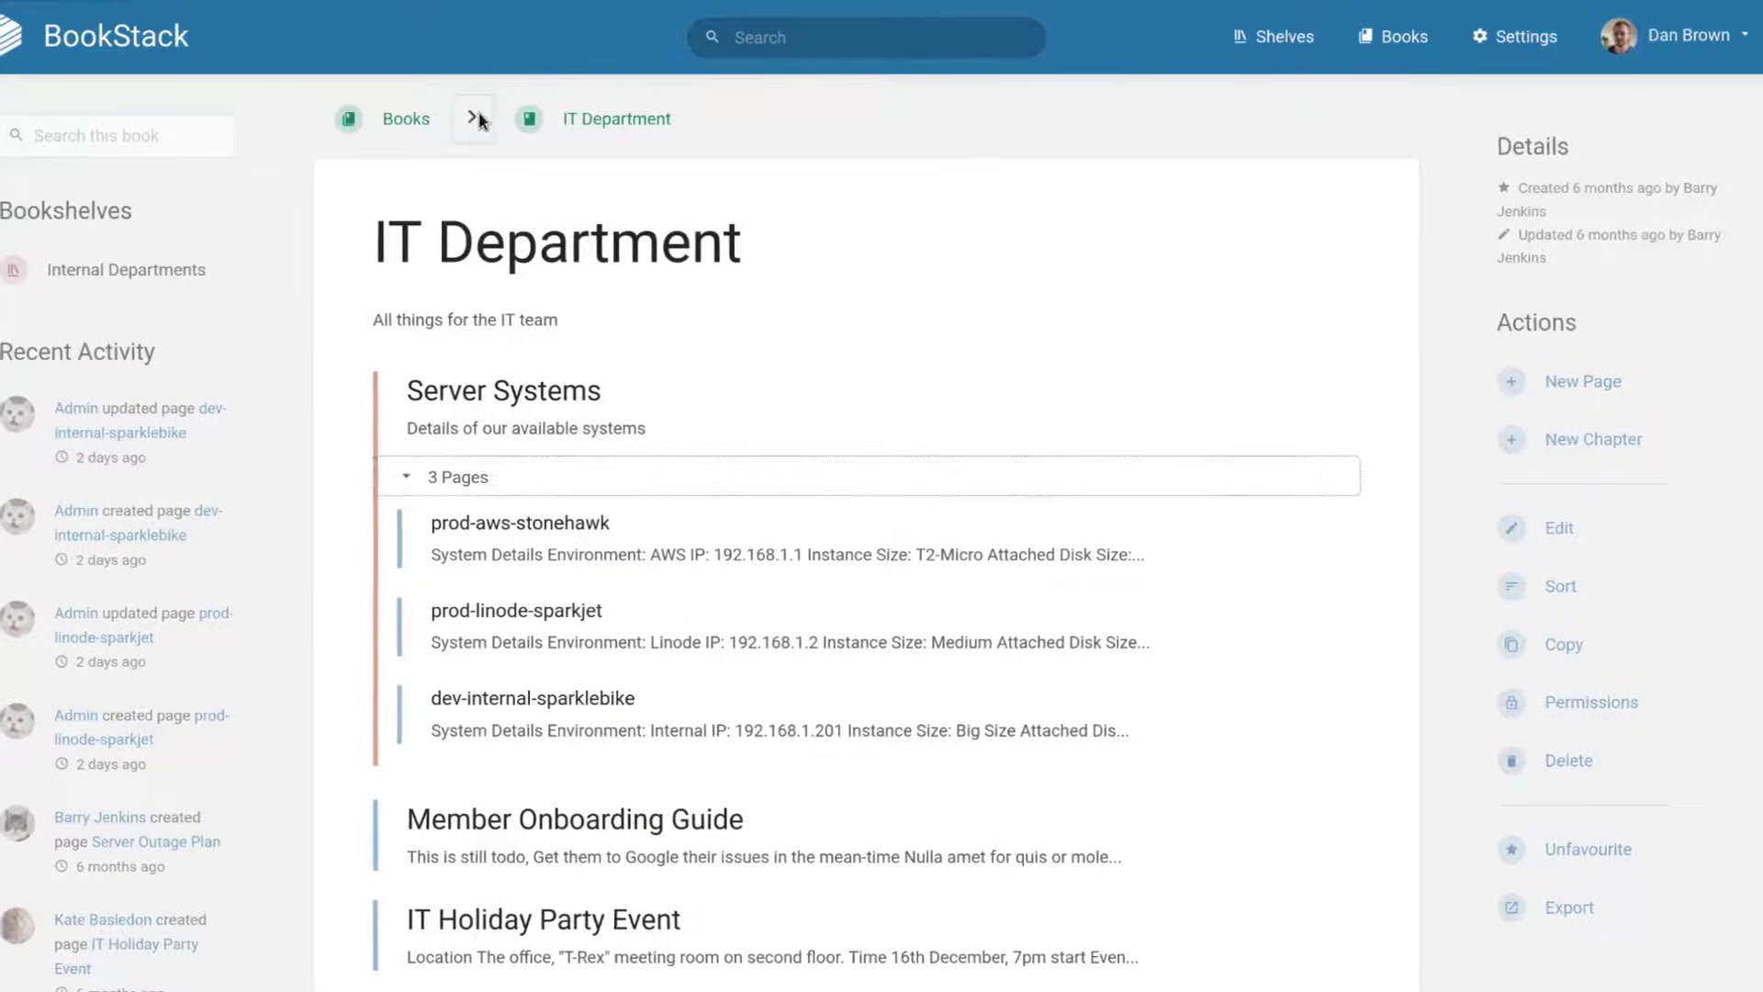
click(479, 120)
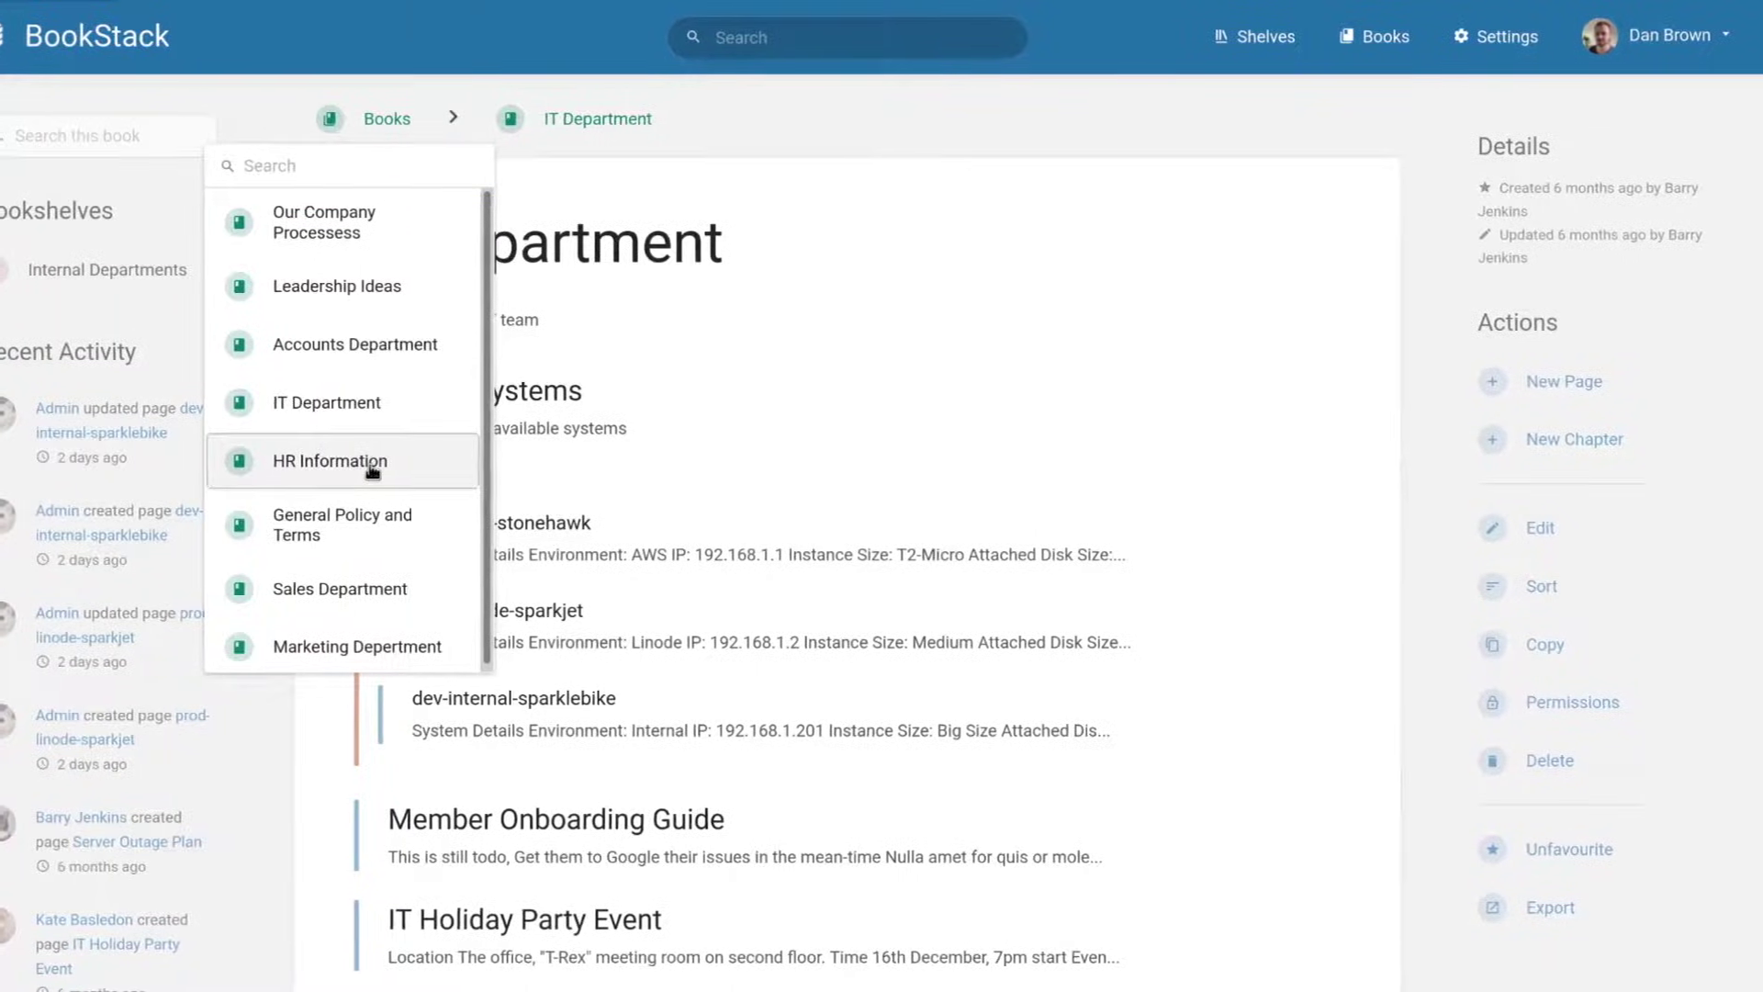
click(372, 468)
Search for 'Department', view the New Starter Relevant shelf, and drag Member Onboarding Guide into Server Systems.
click(759, 35)
text(Department)
key(Return)
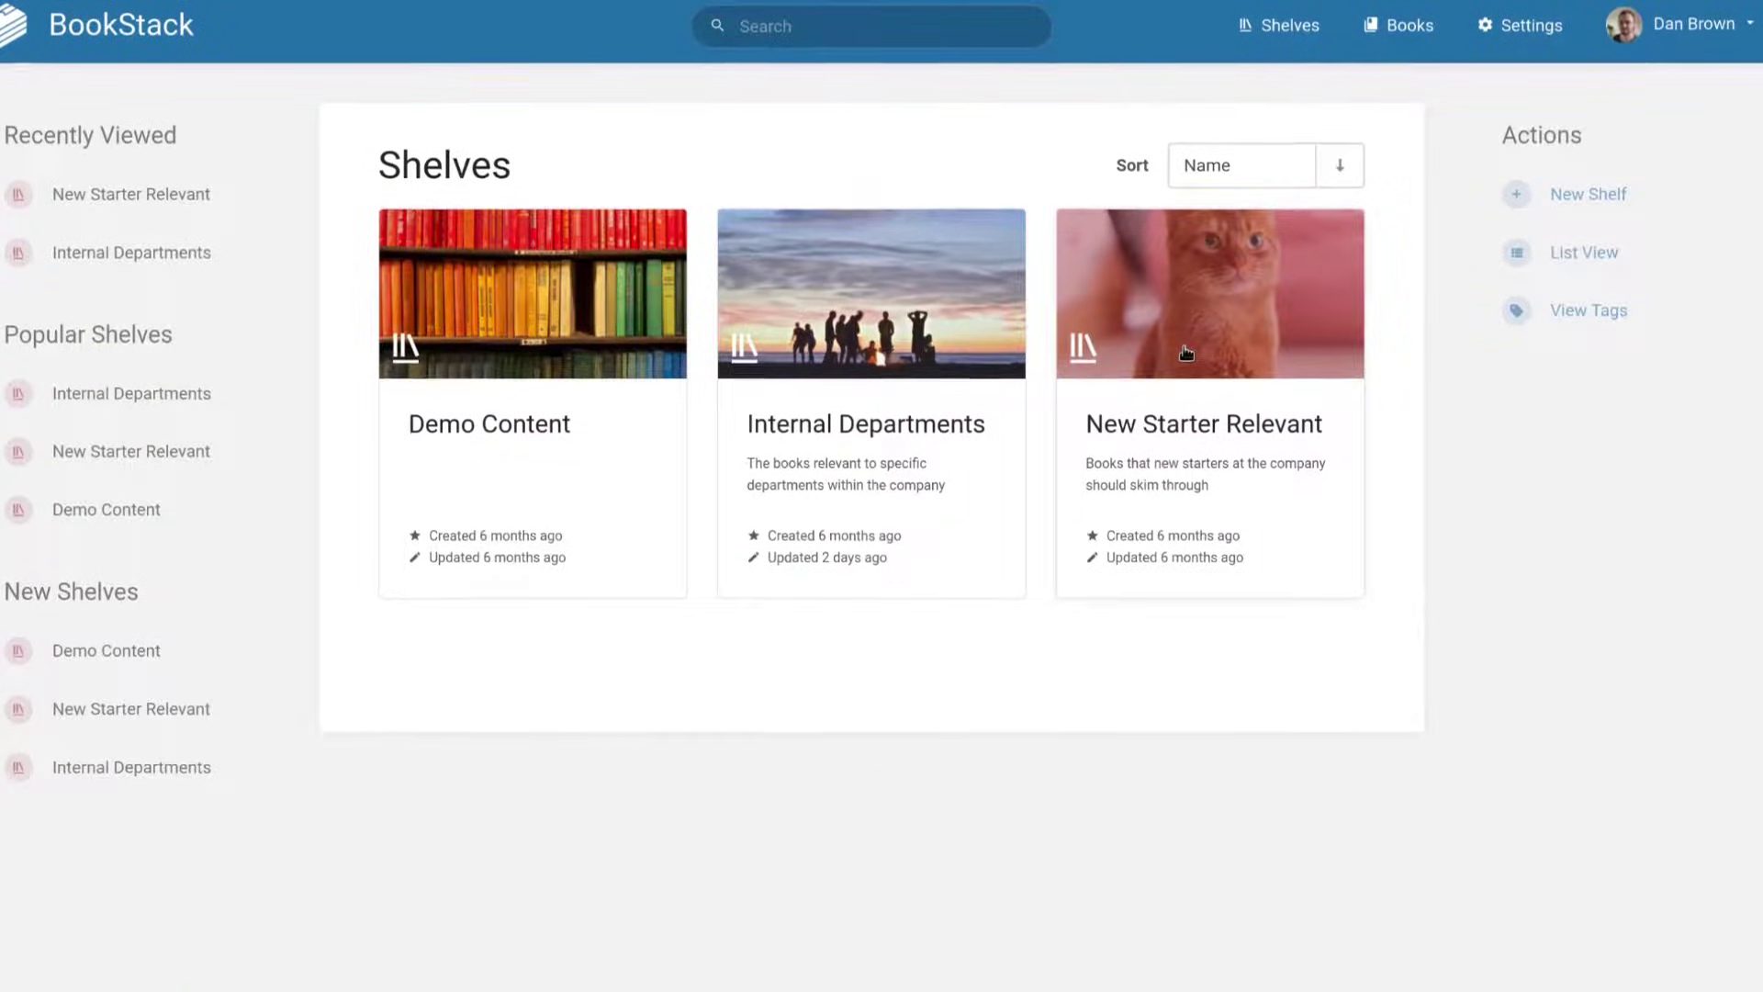
click(1185, 349)
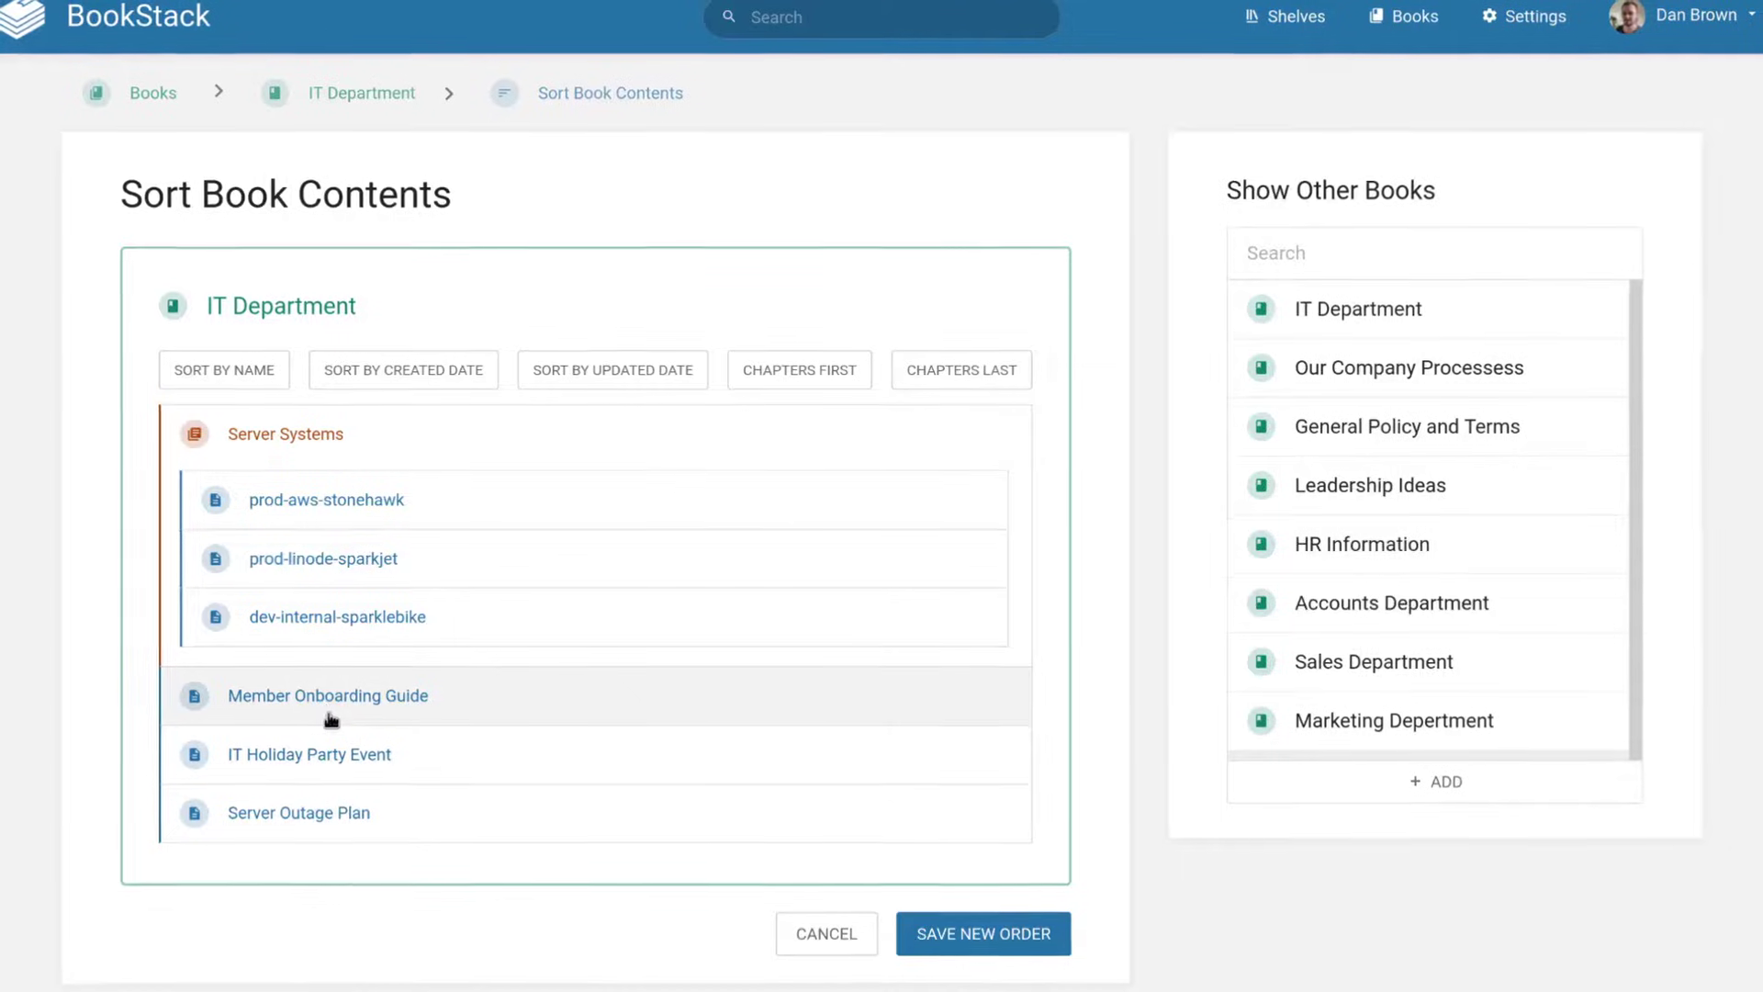
drag(330, 707, 338, 437)
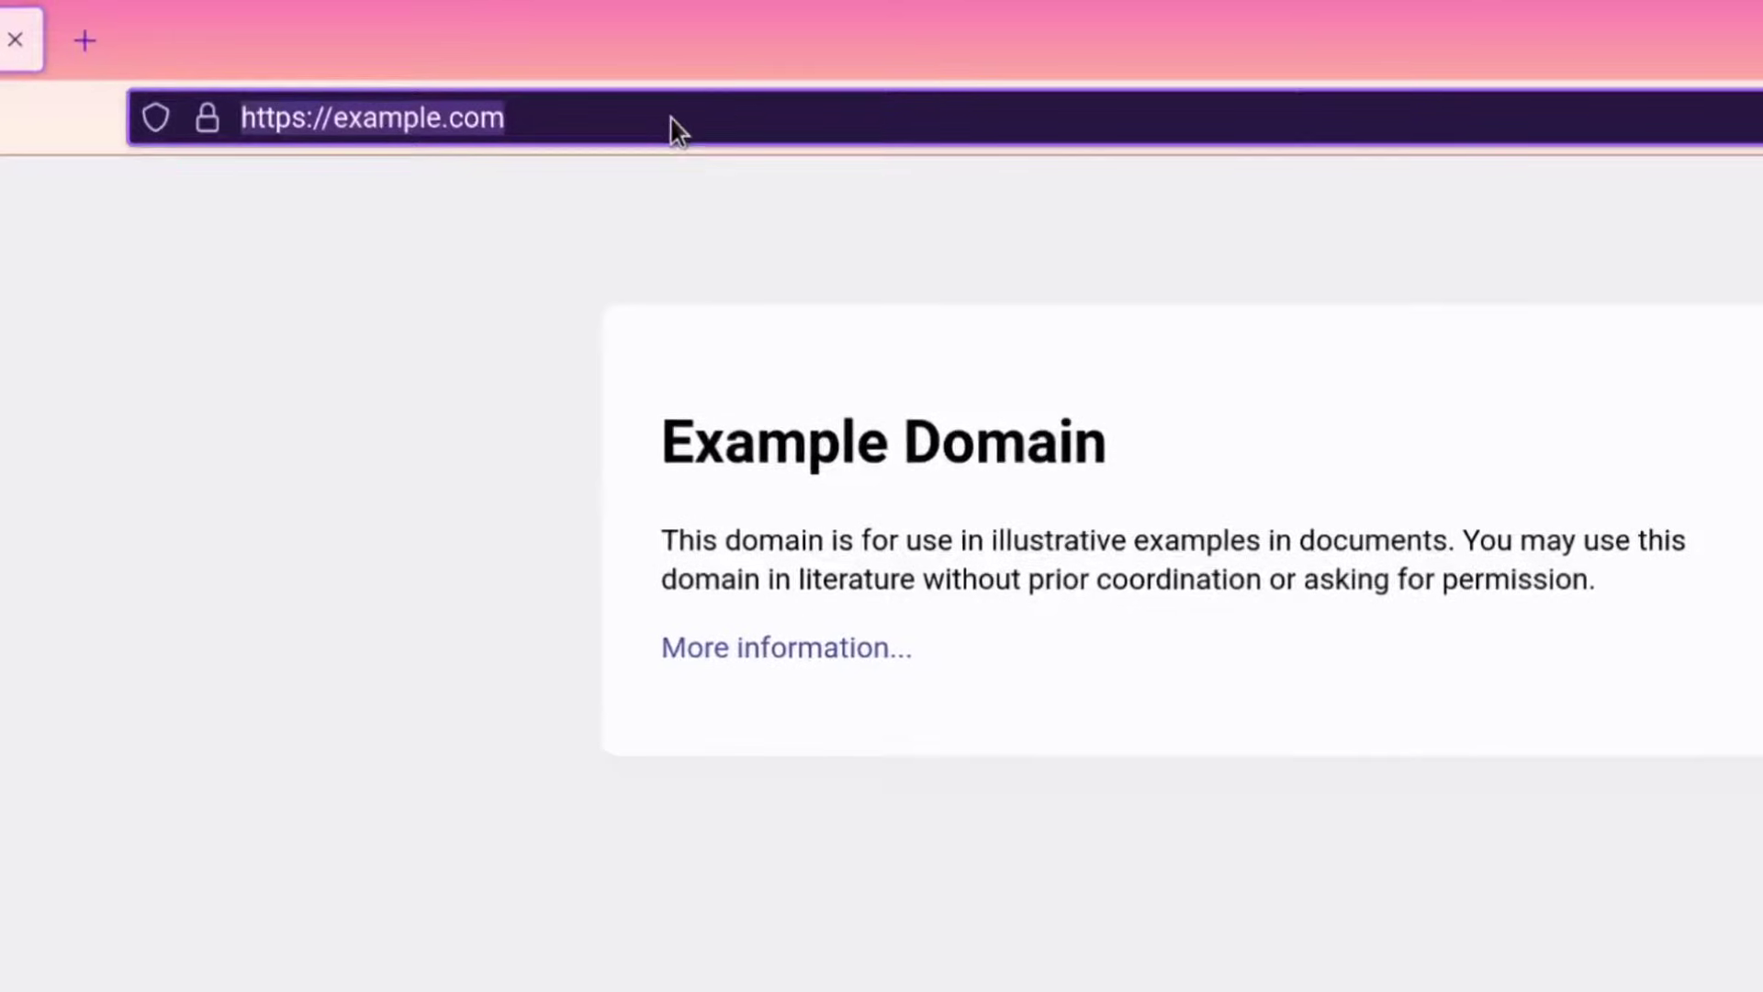
text(https://demo.bo)
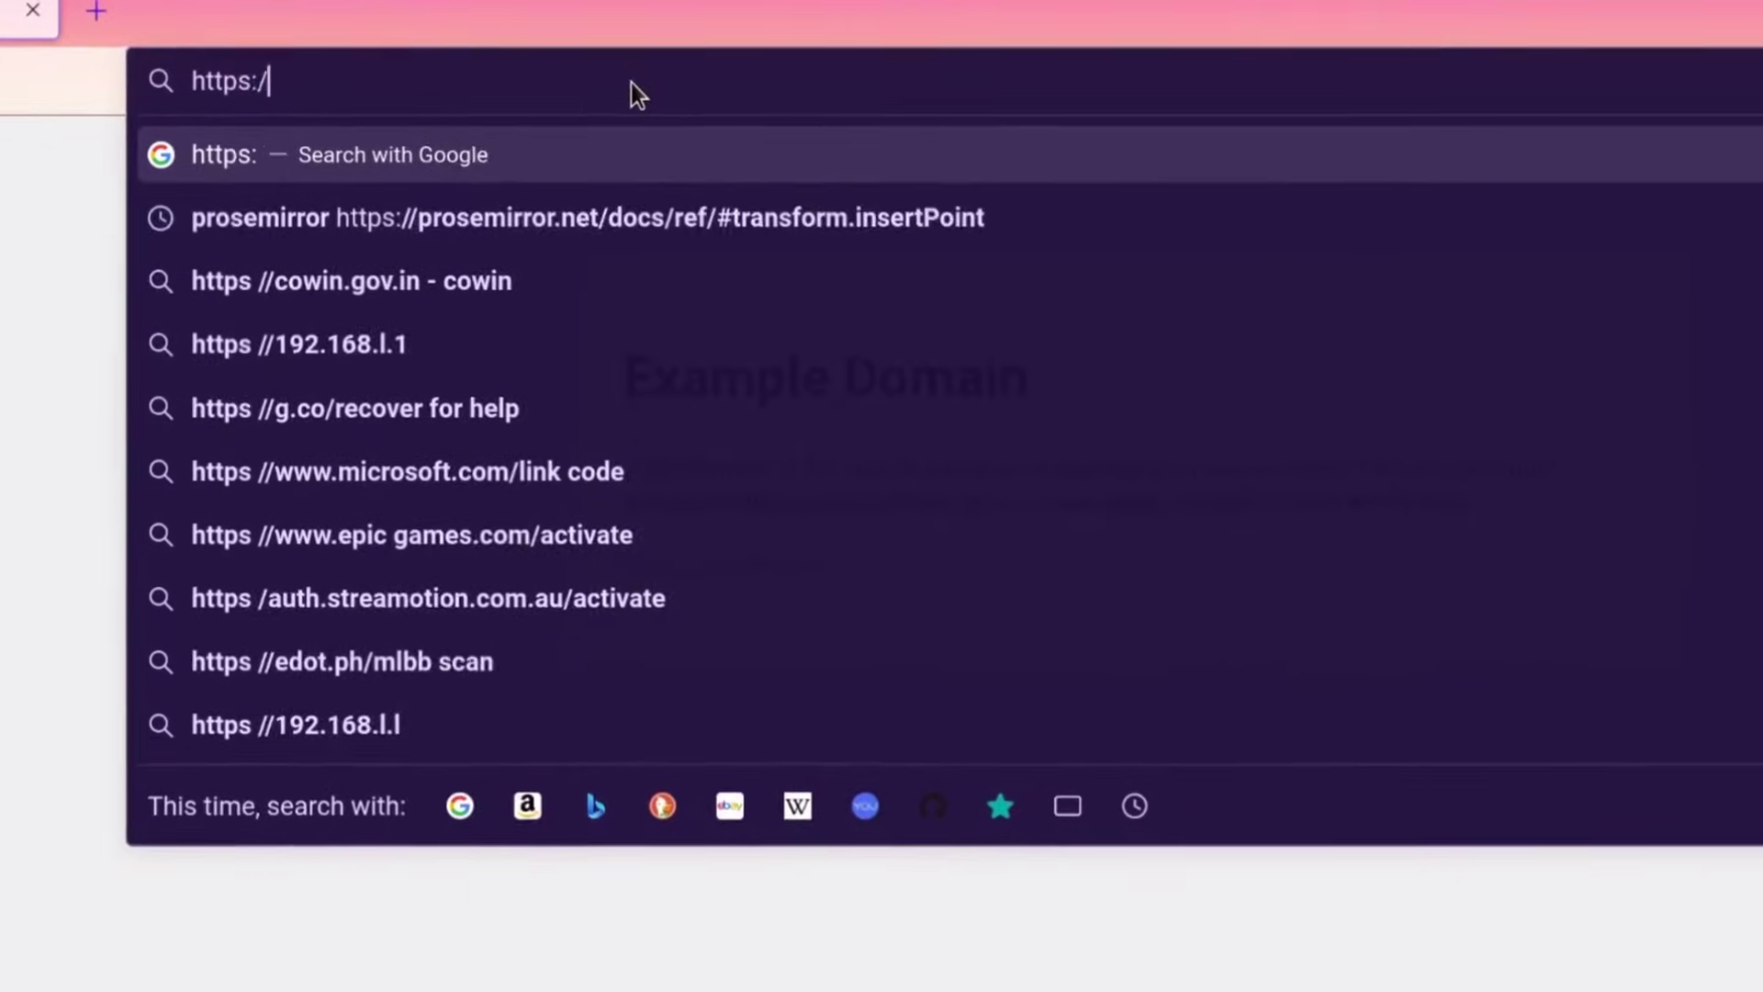
text(okstackapp.com)
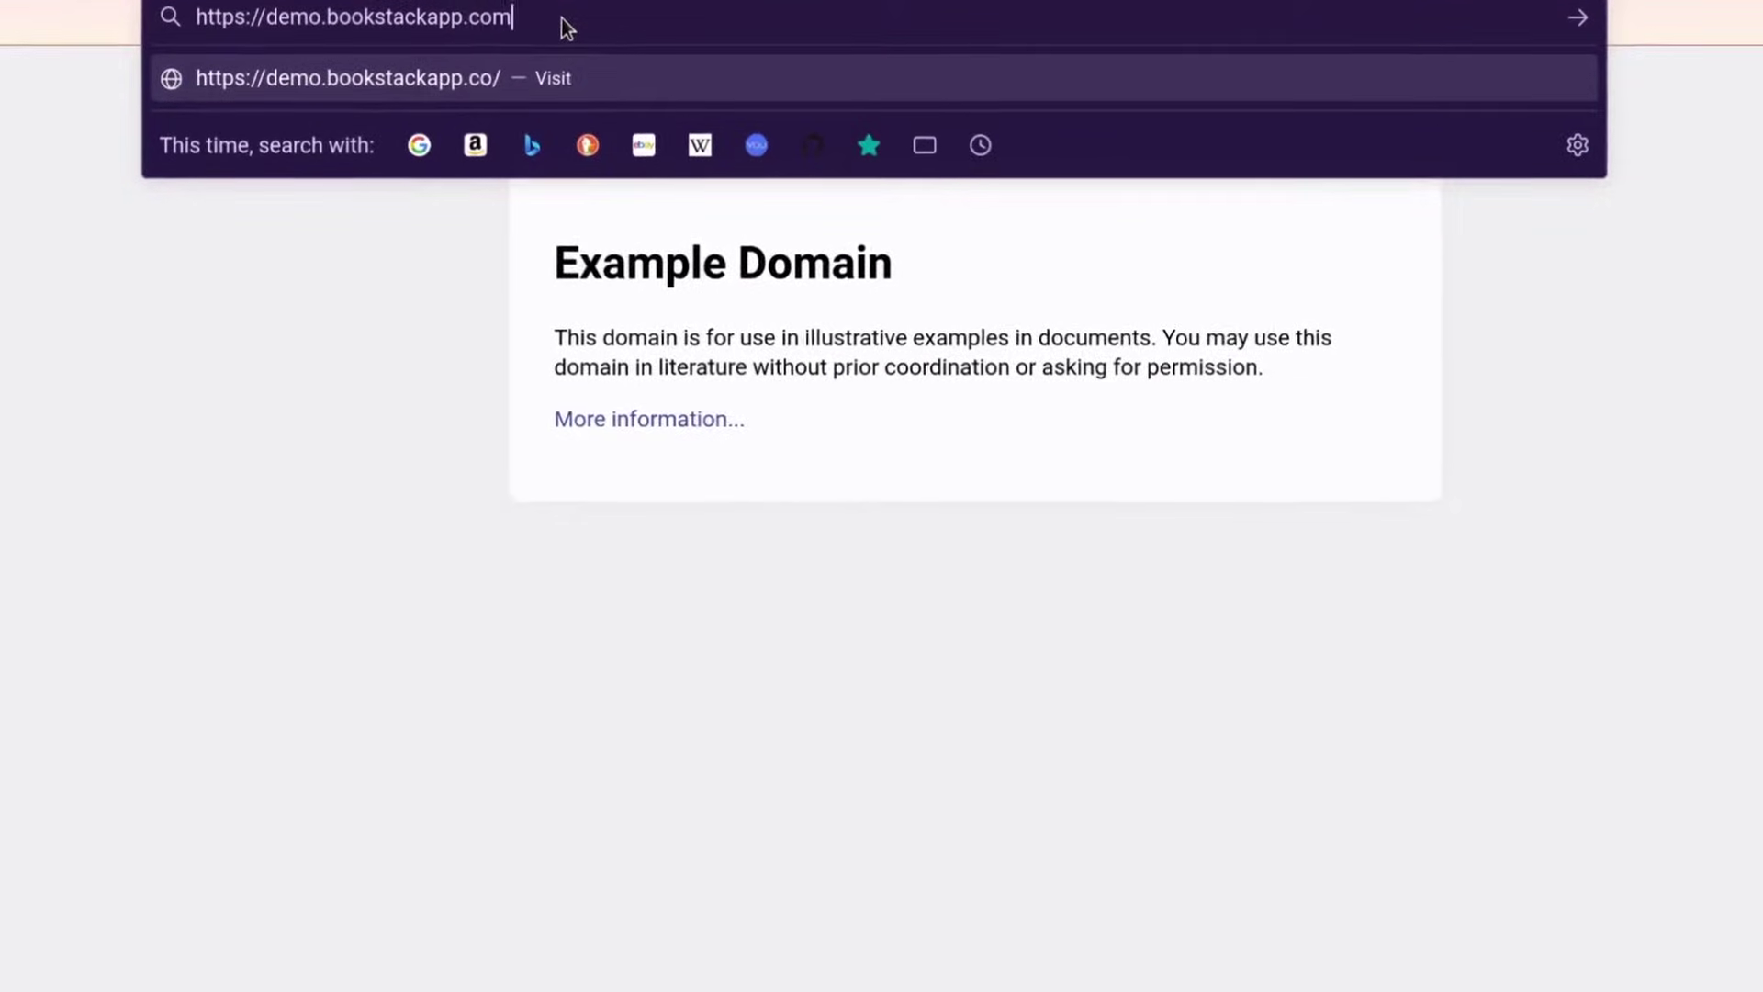
key(Return)
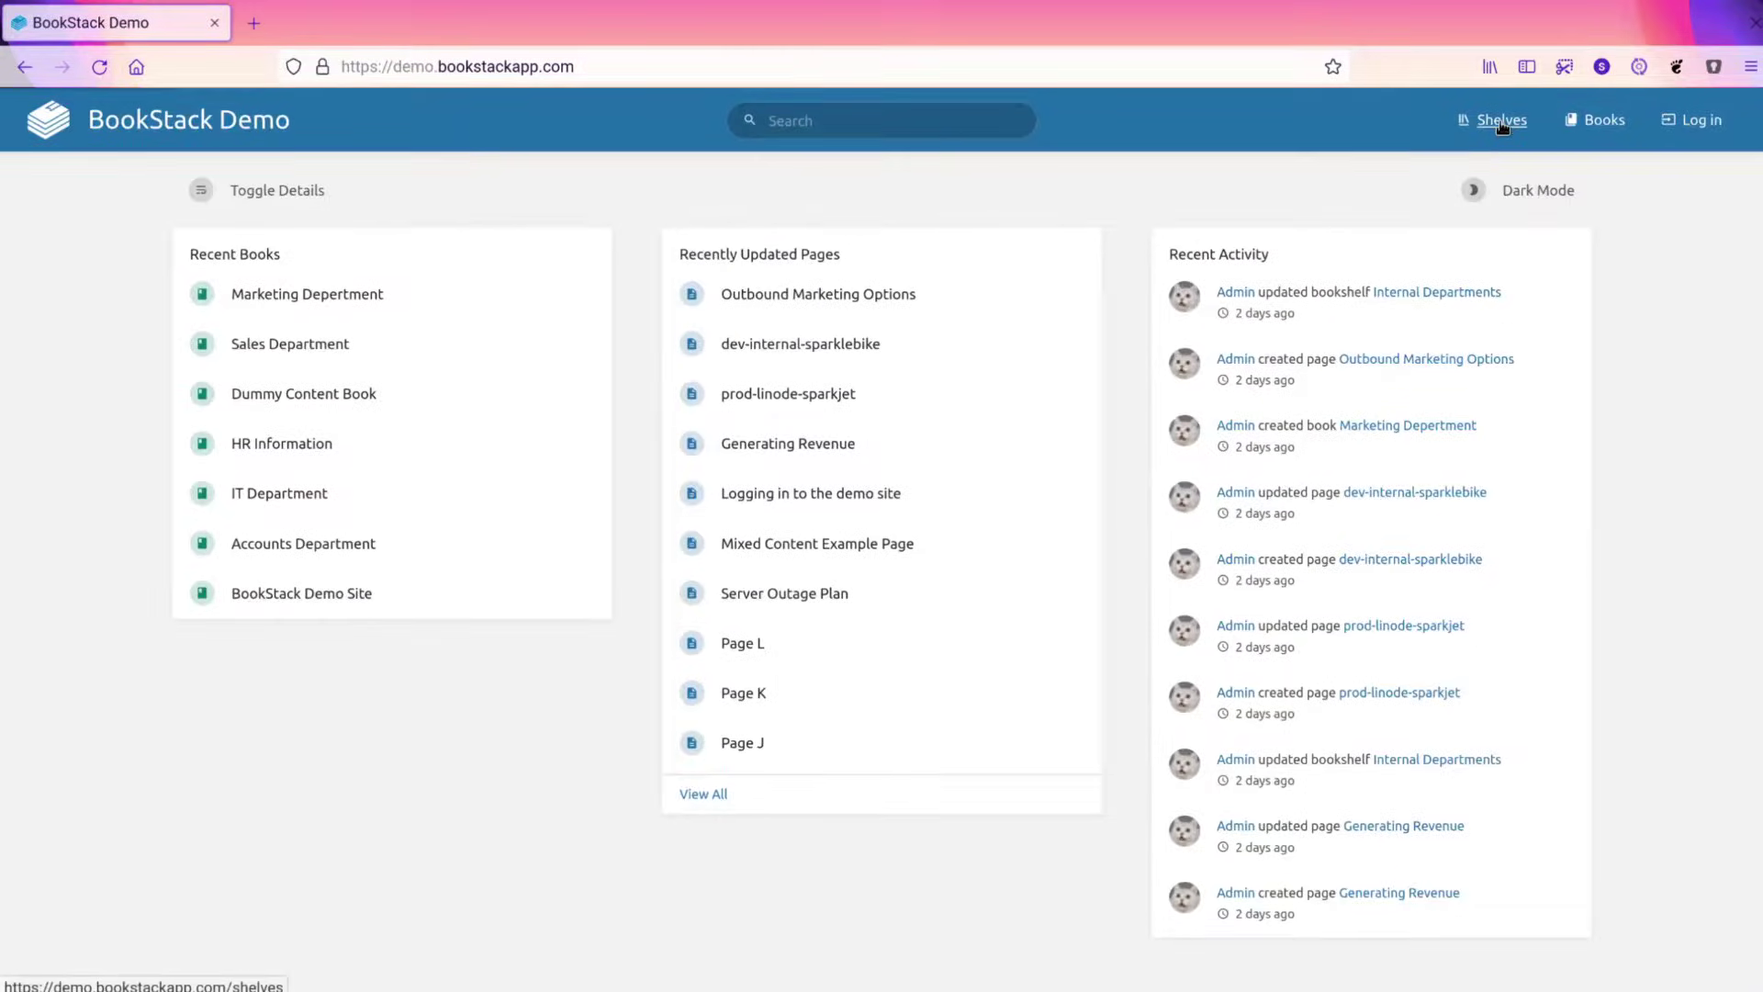
Go through Shelves, Internal Departments, IT Department and Server Systems to prod-aws-stonehawk, then scroll to its server image.
click(1502, 124)
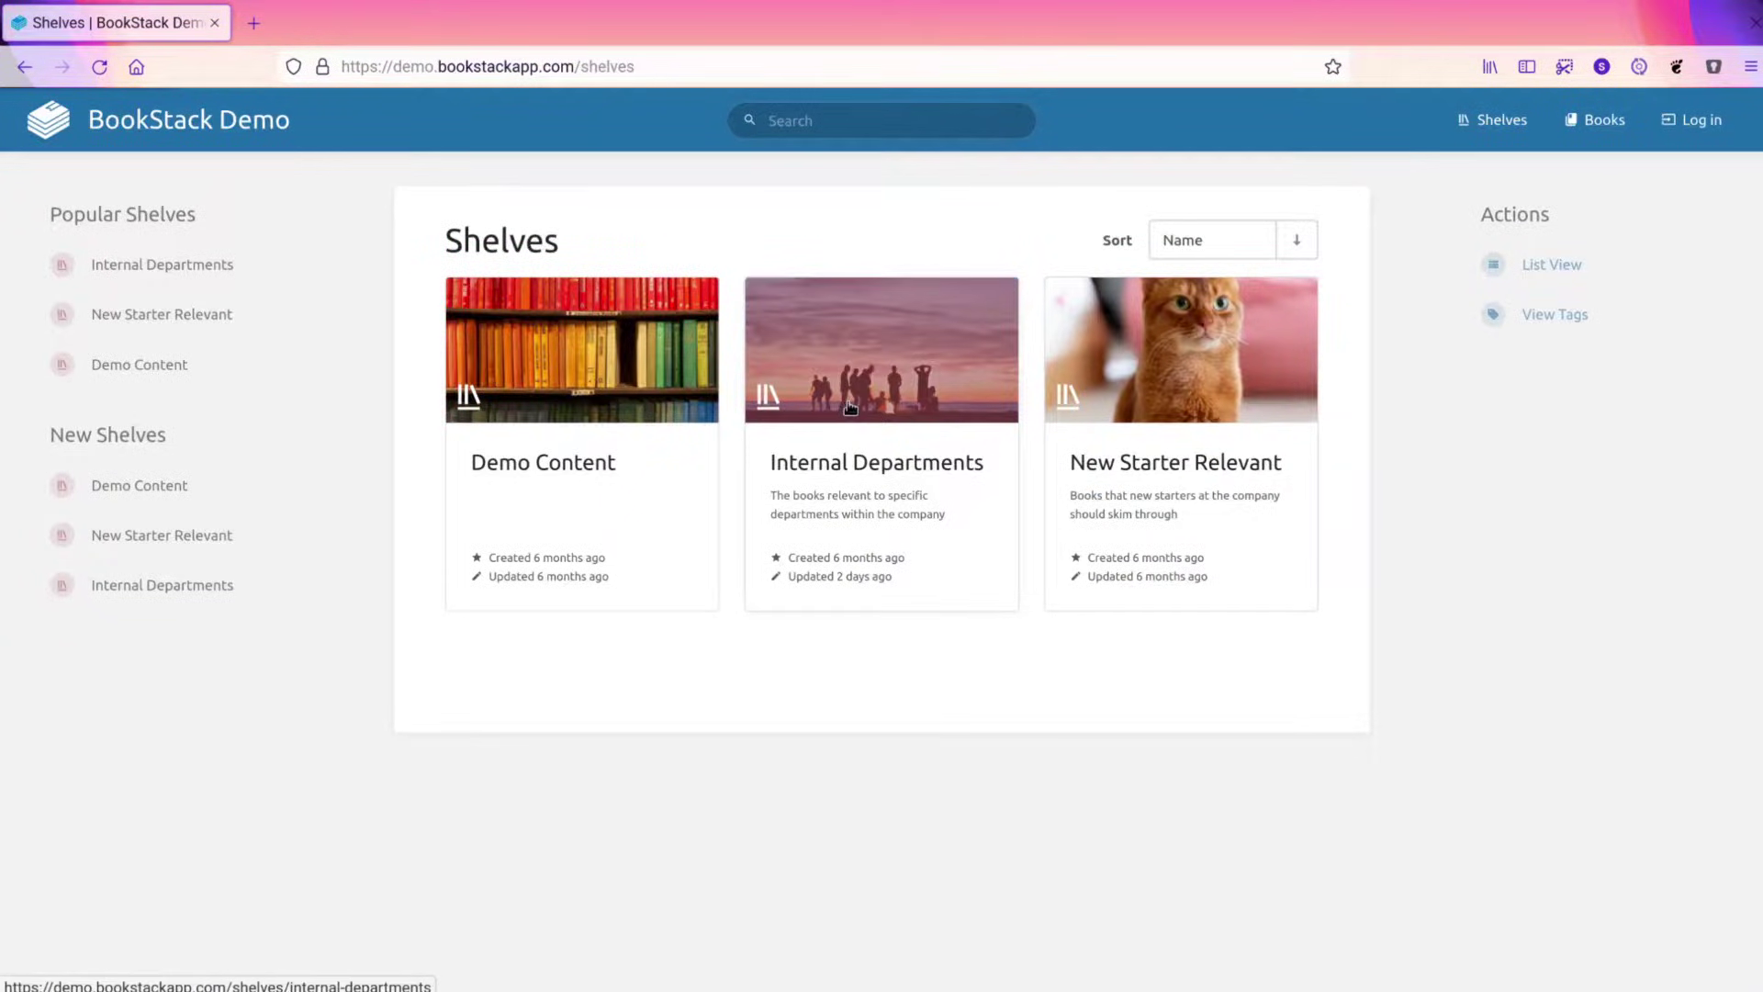
click(856, 370)
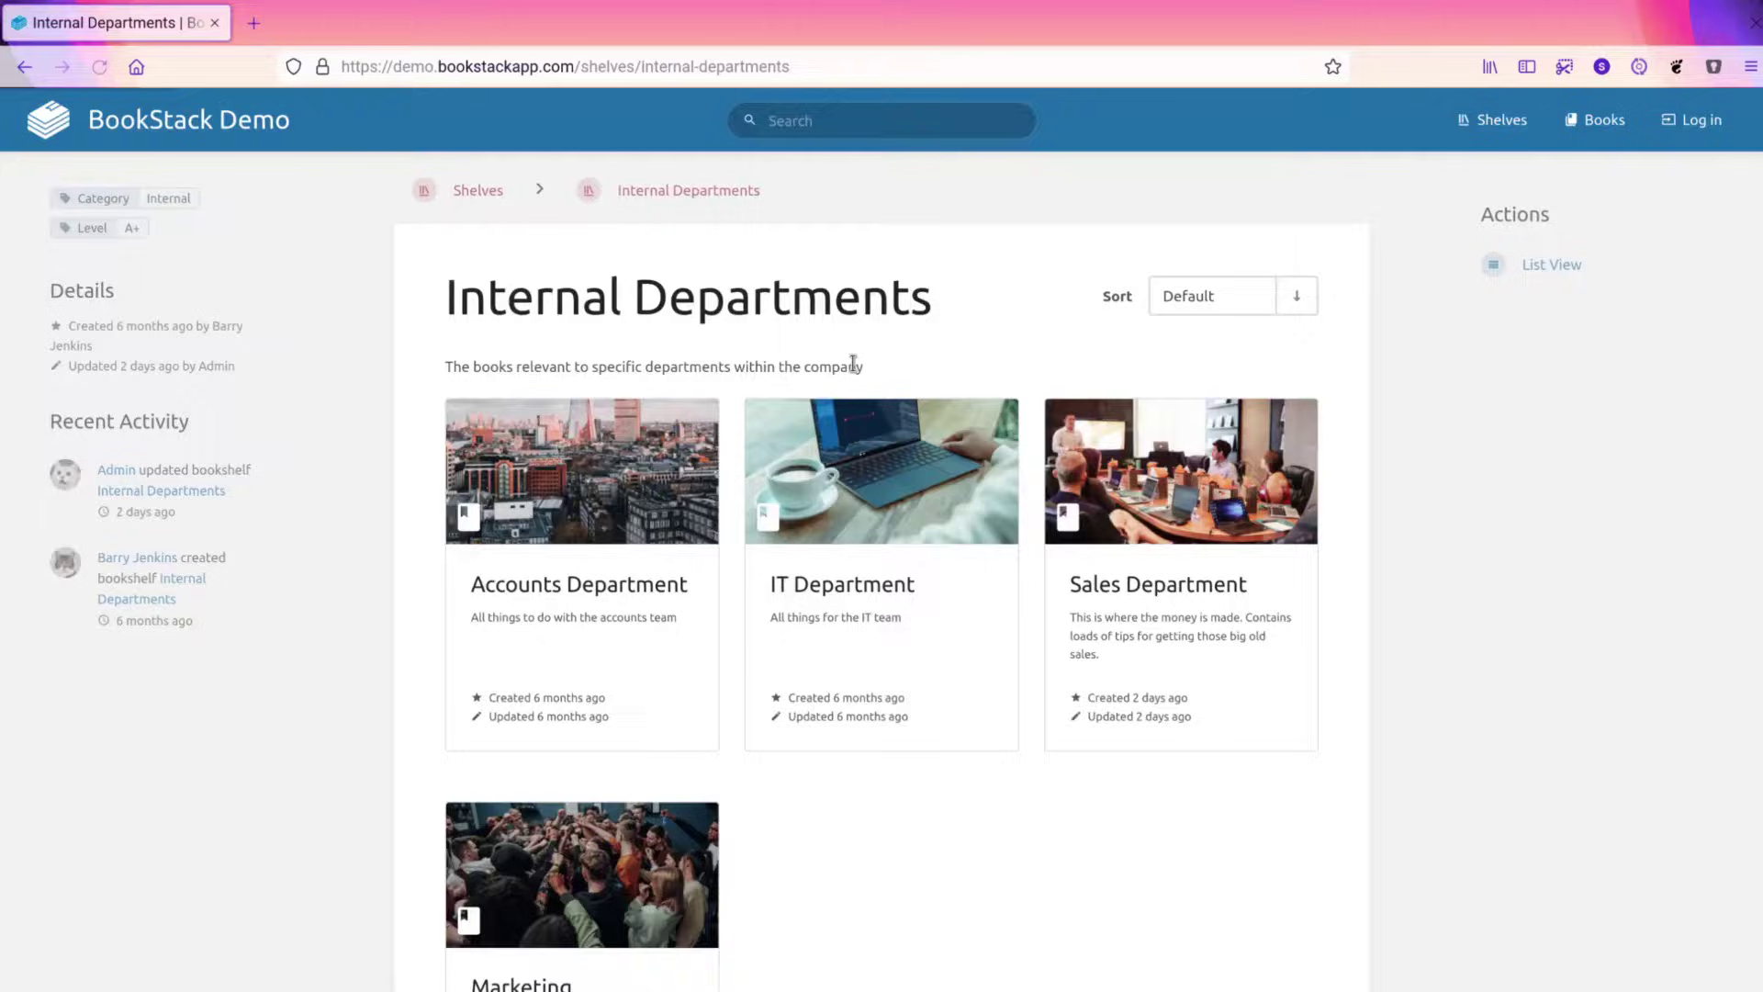
scroll(886, 284, down, 3)
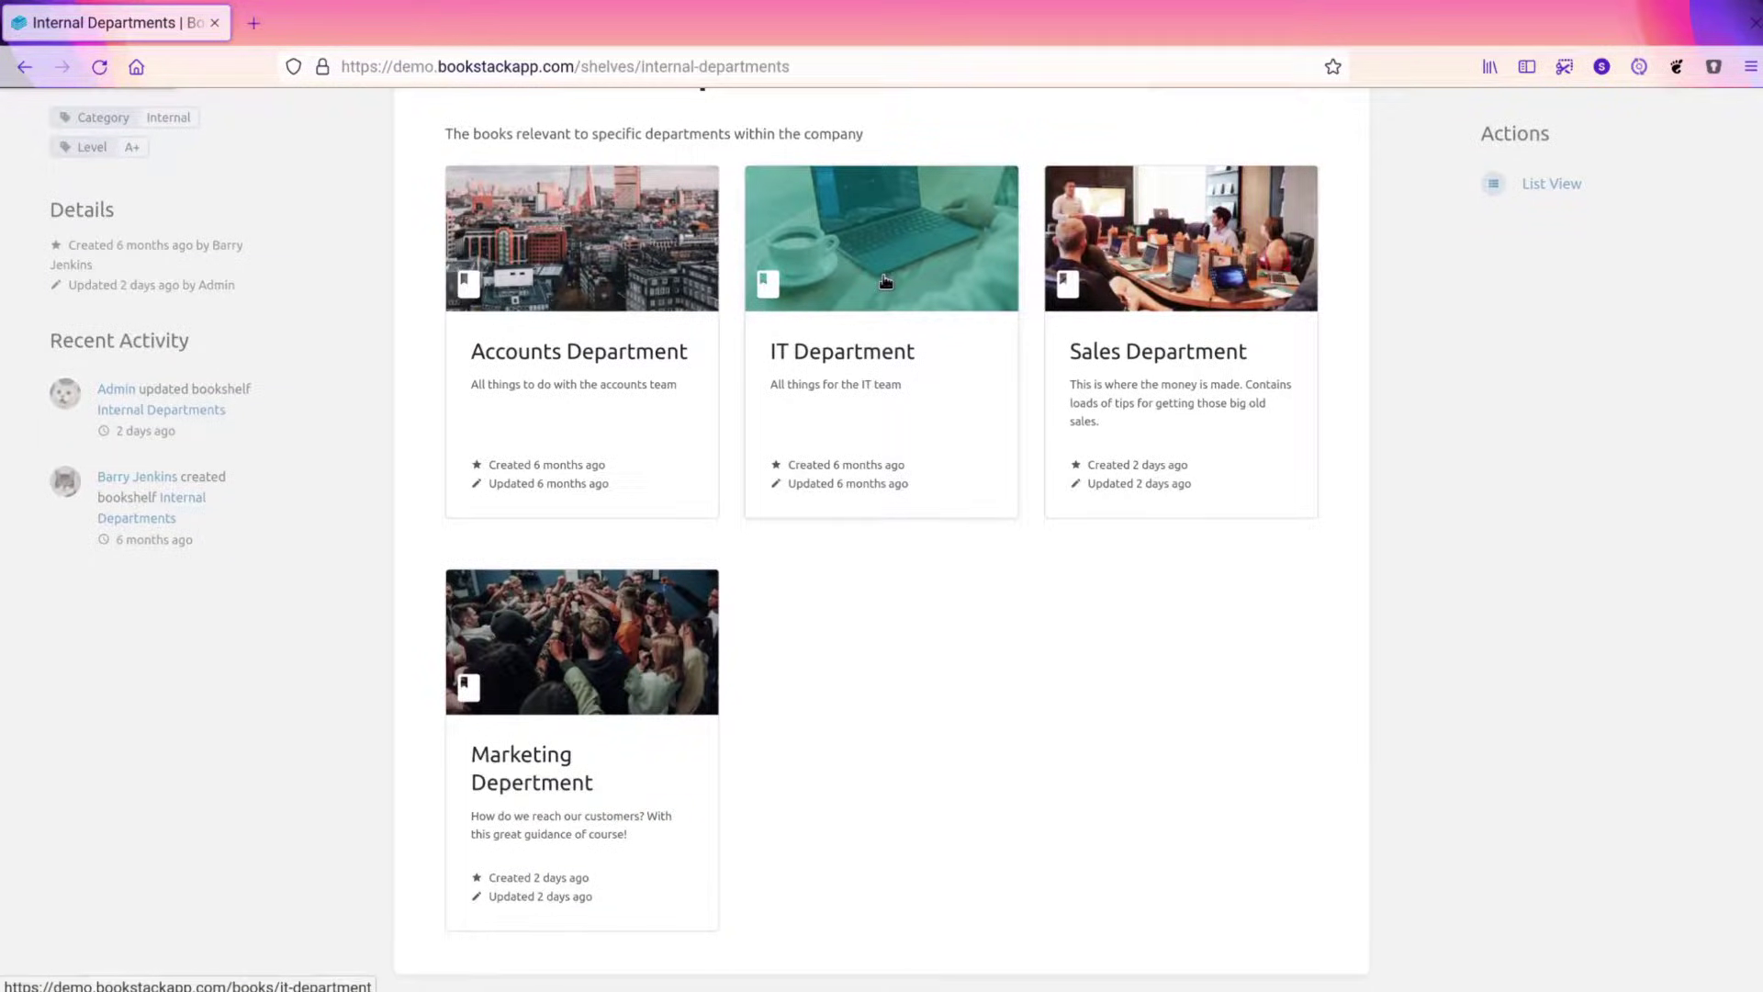
click(885, 282)
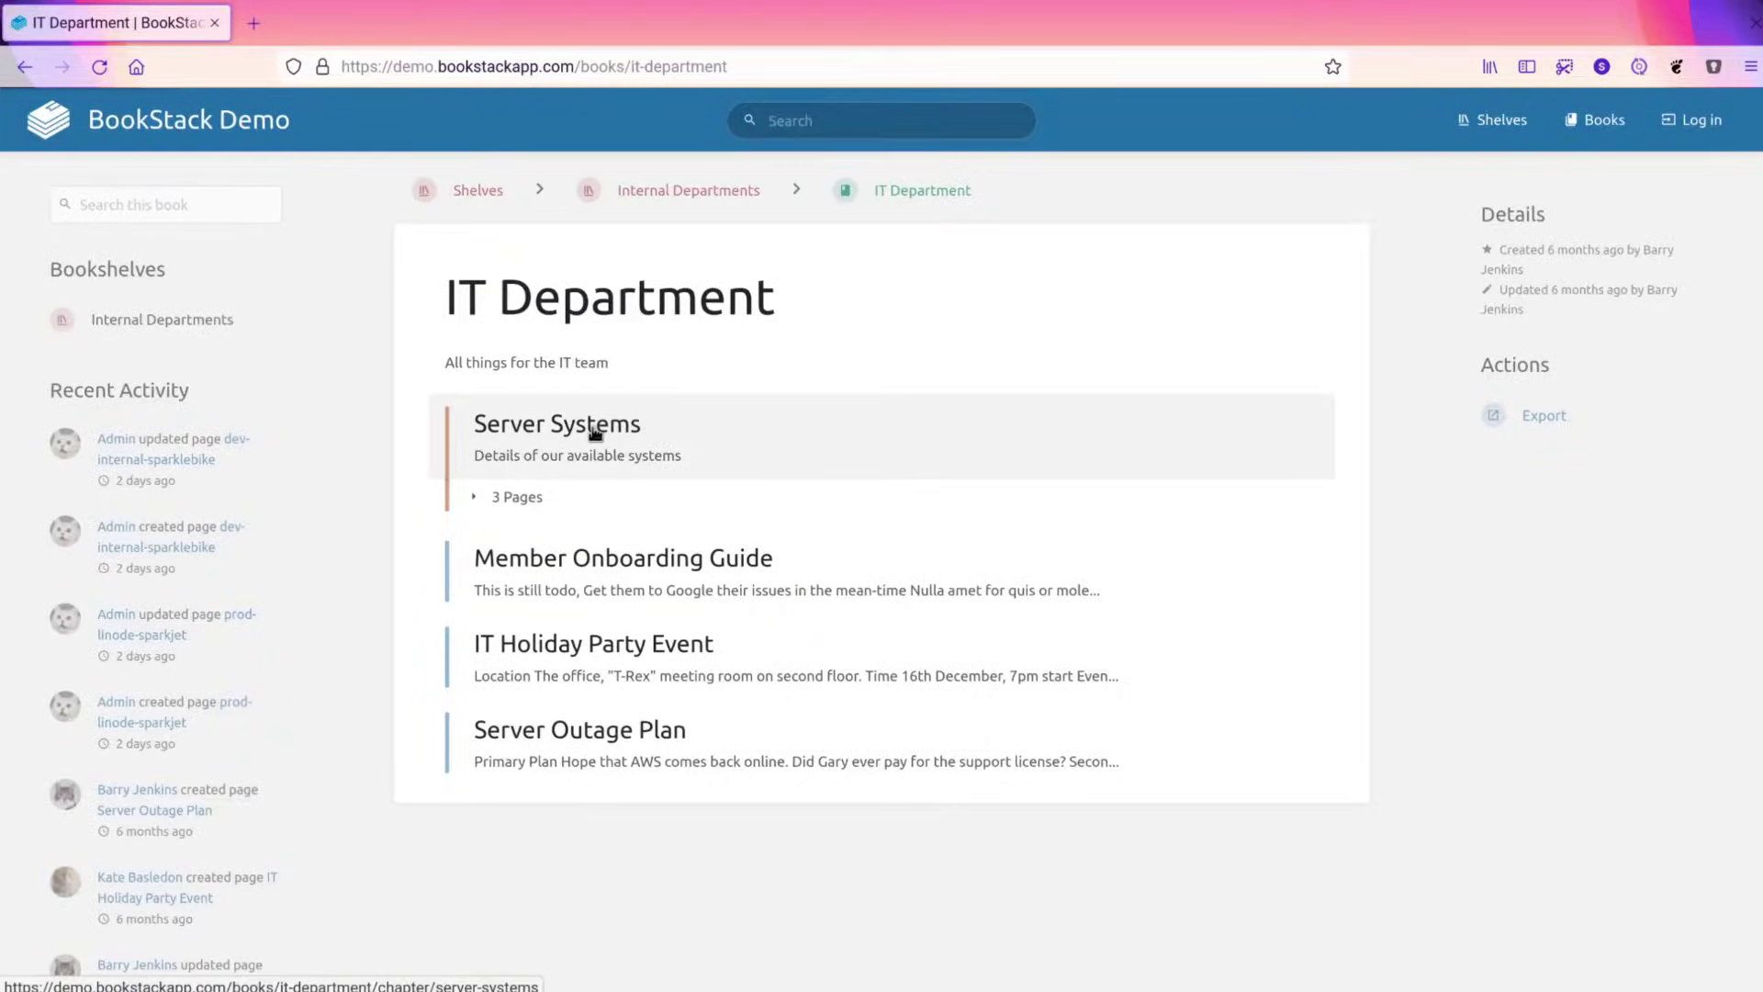
click(595, 432)
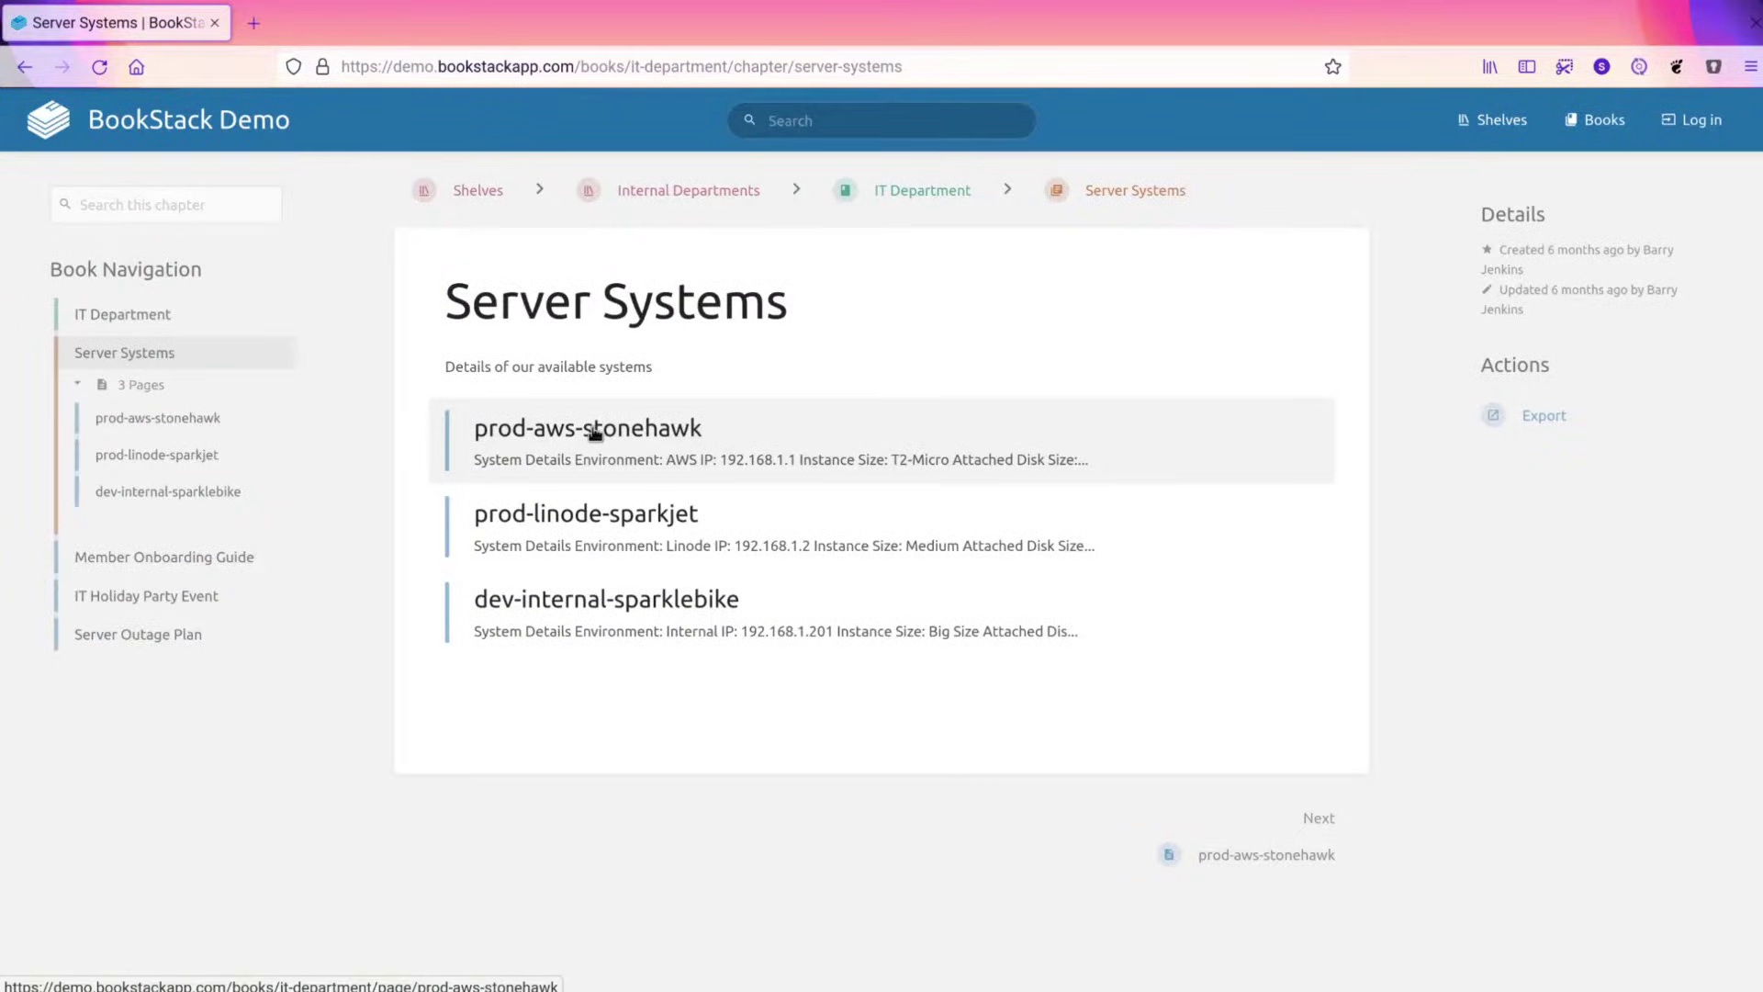
click(713, 445)
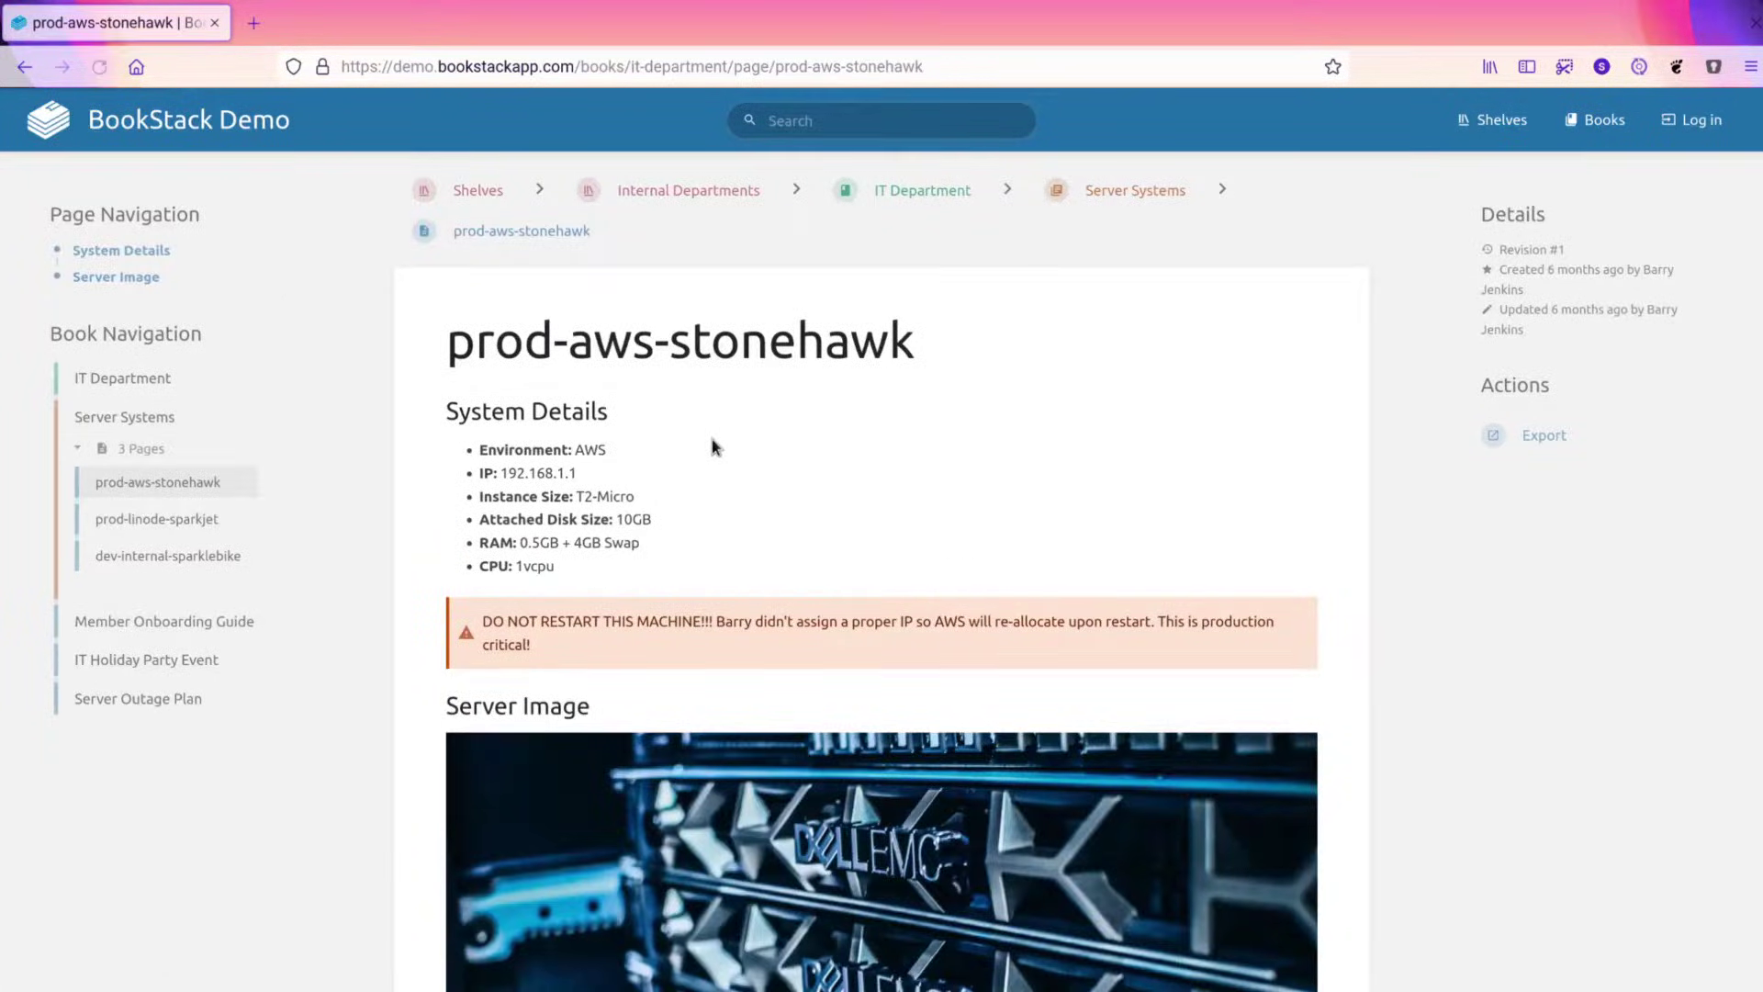
scroll(713, 439, down, 3)
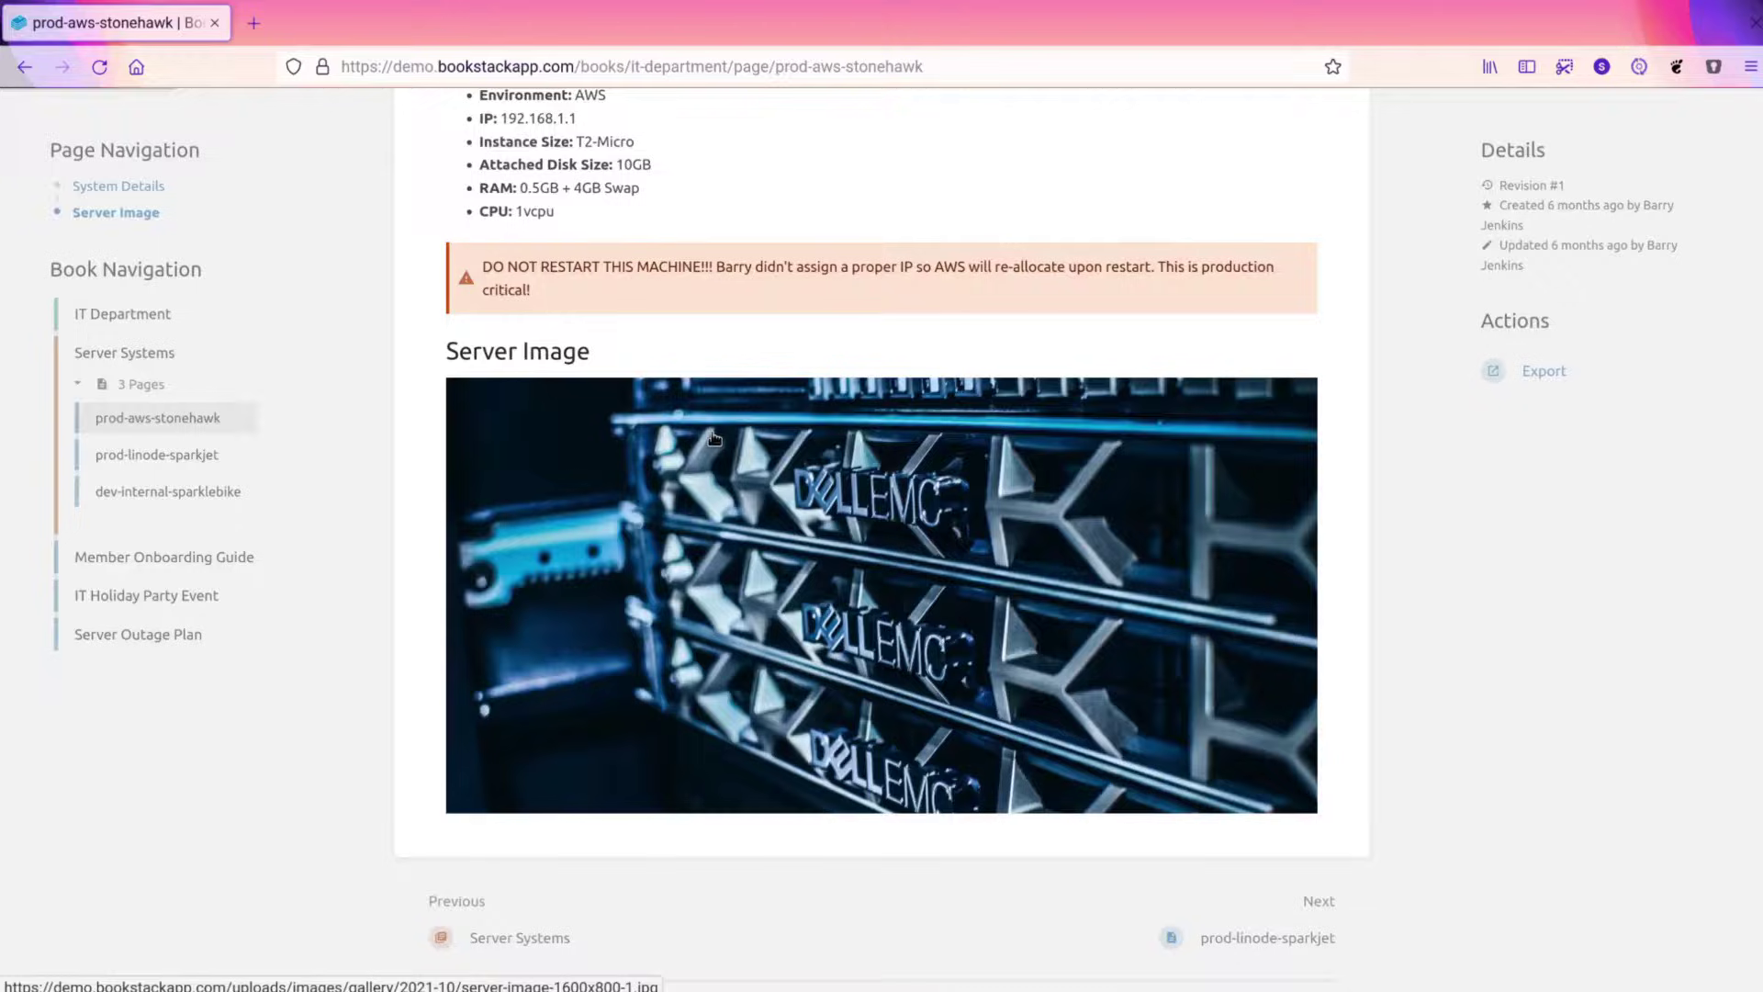
Collapse the Pension Providers page list and browse the chapter, Accounts Department and all-books breadcrumb dropdowns.
scroll(715, 438, up, 3)
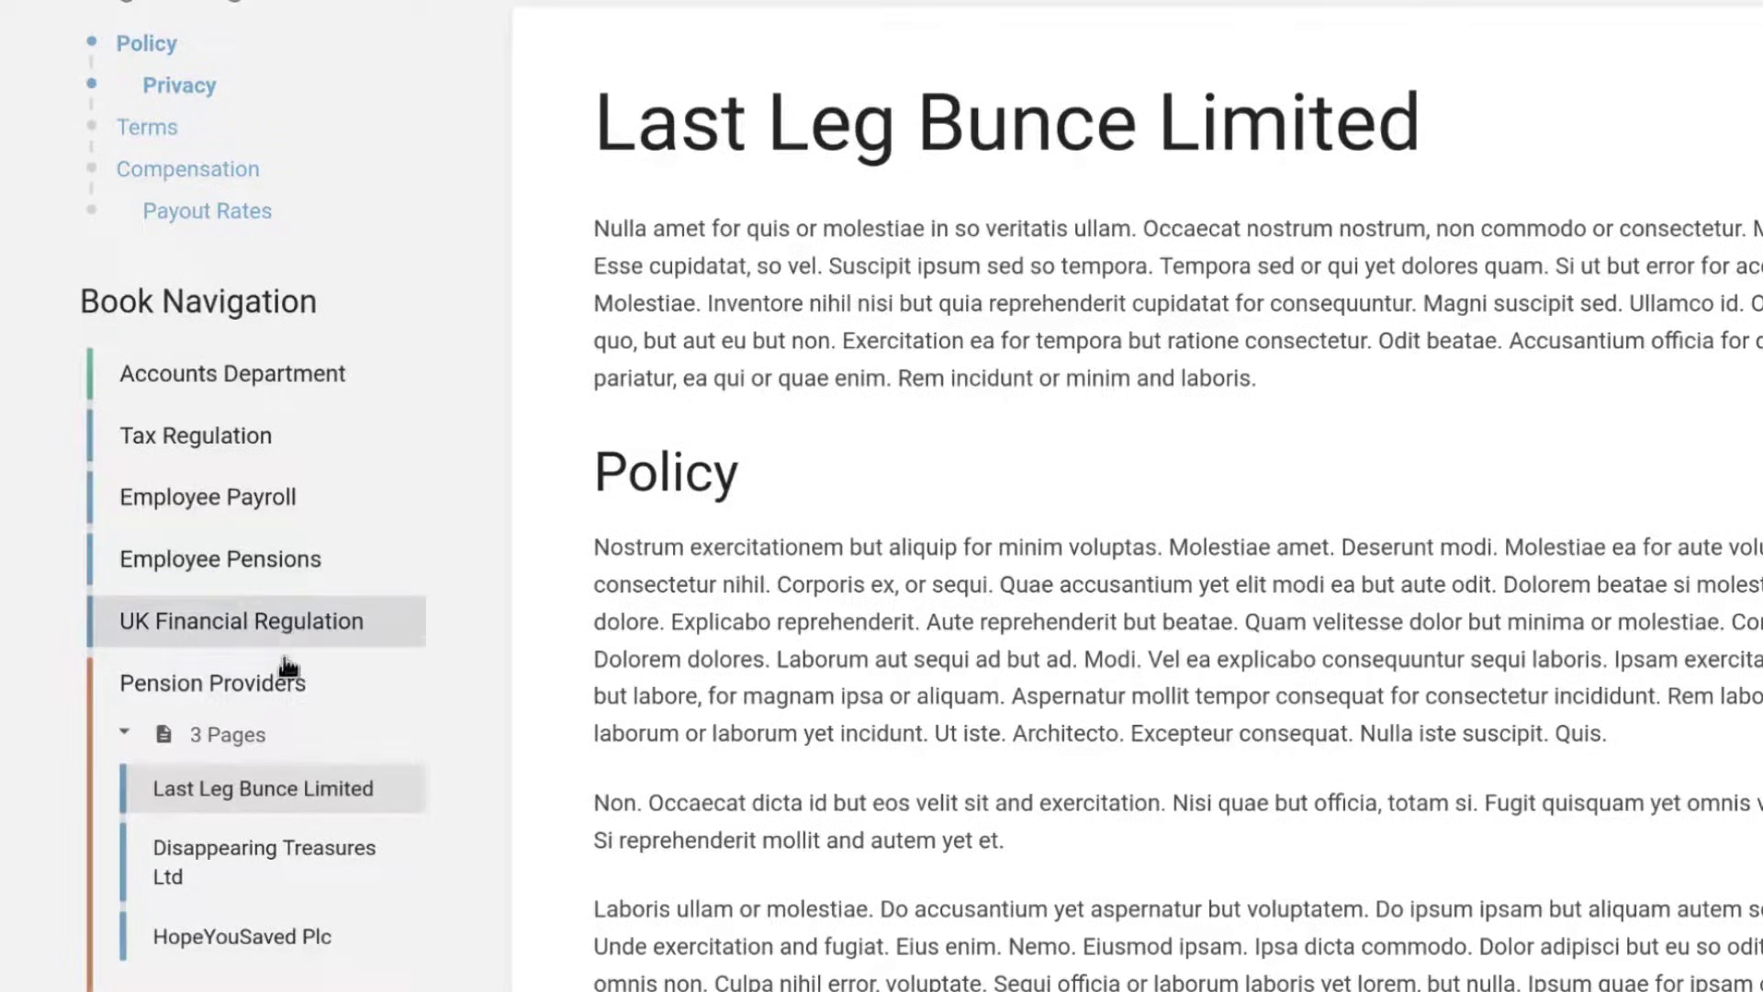
click(266, 739)
scroll(204, 296, up, 2)
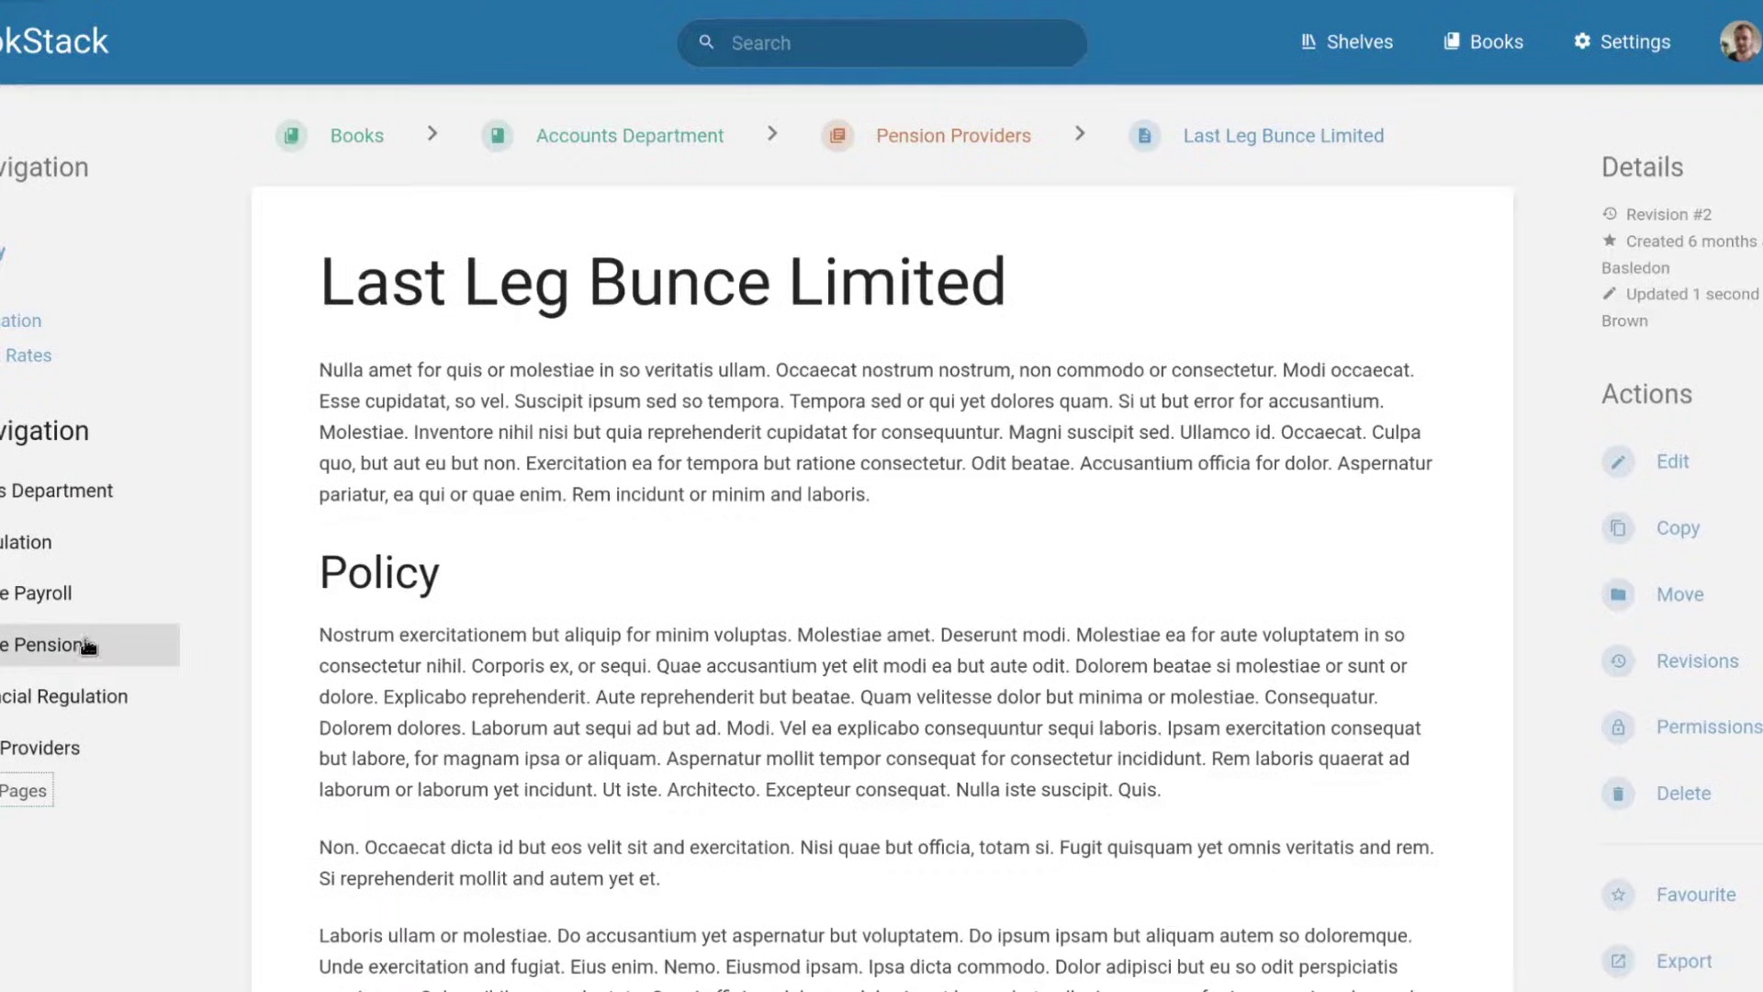
click(1508, 92)
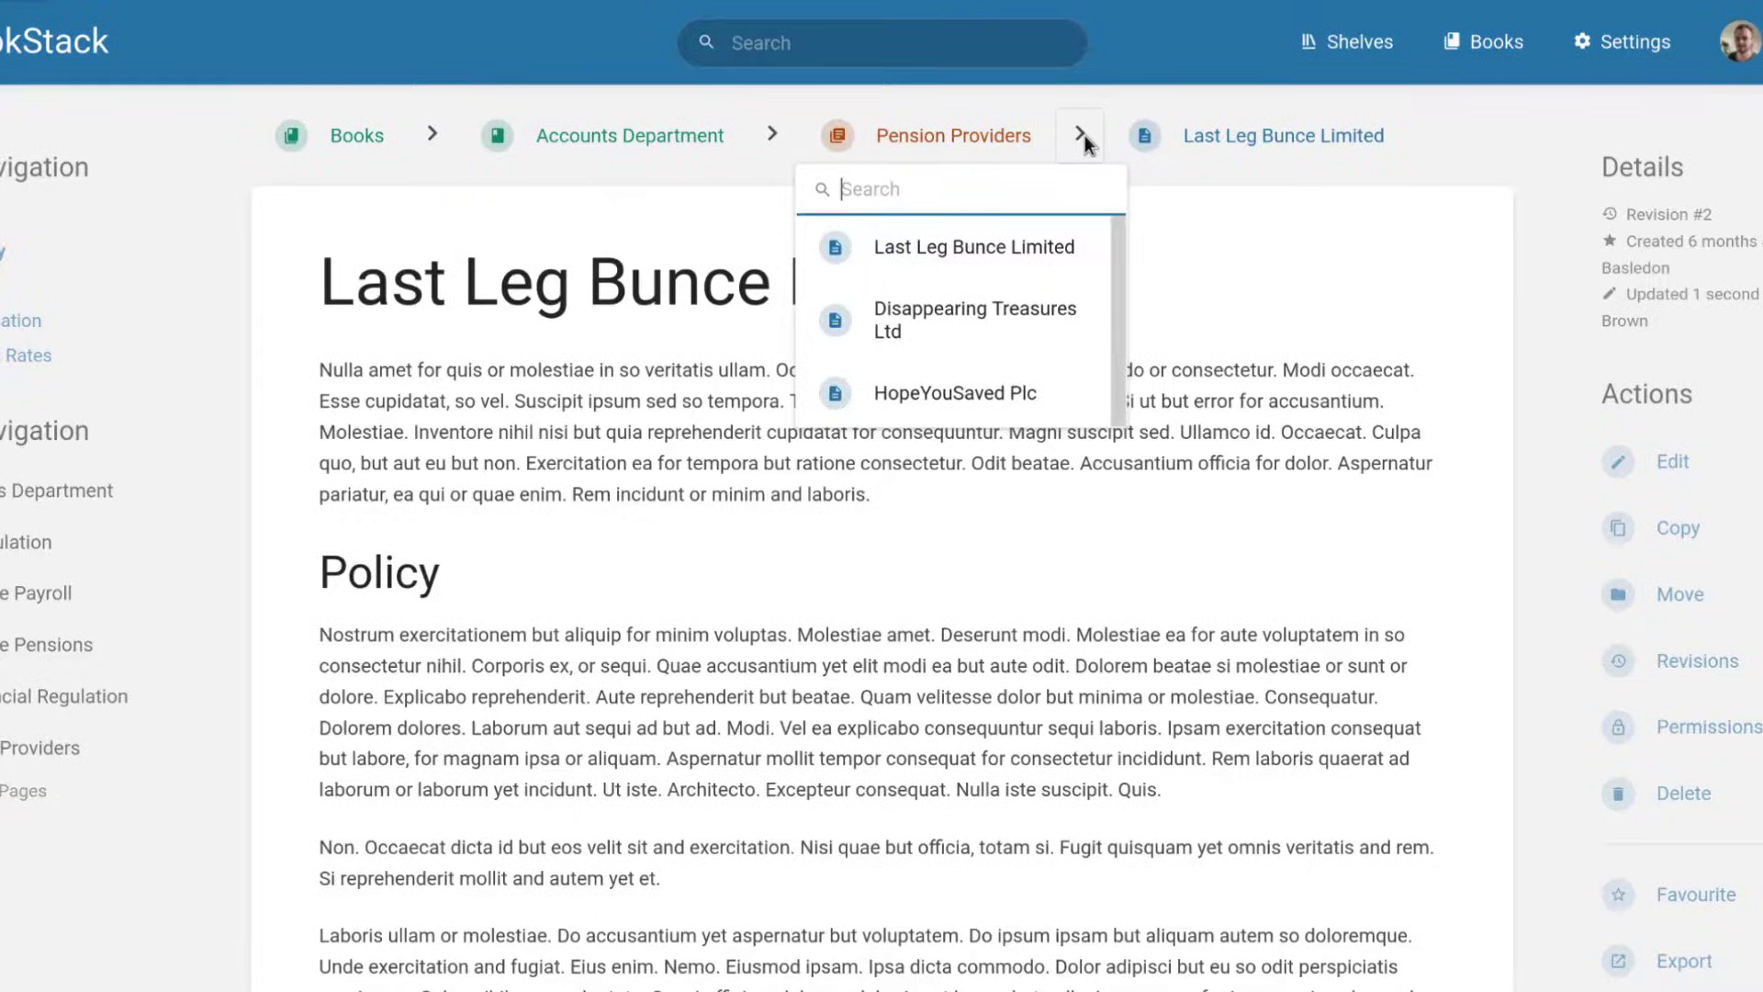
click(772, 135)
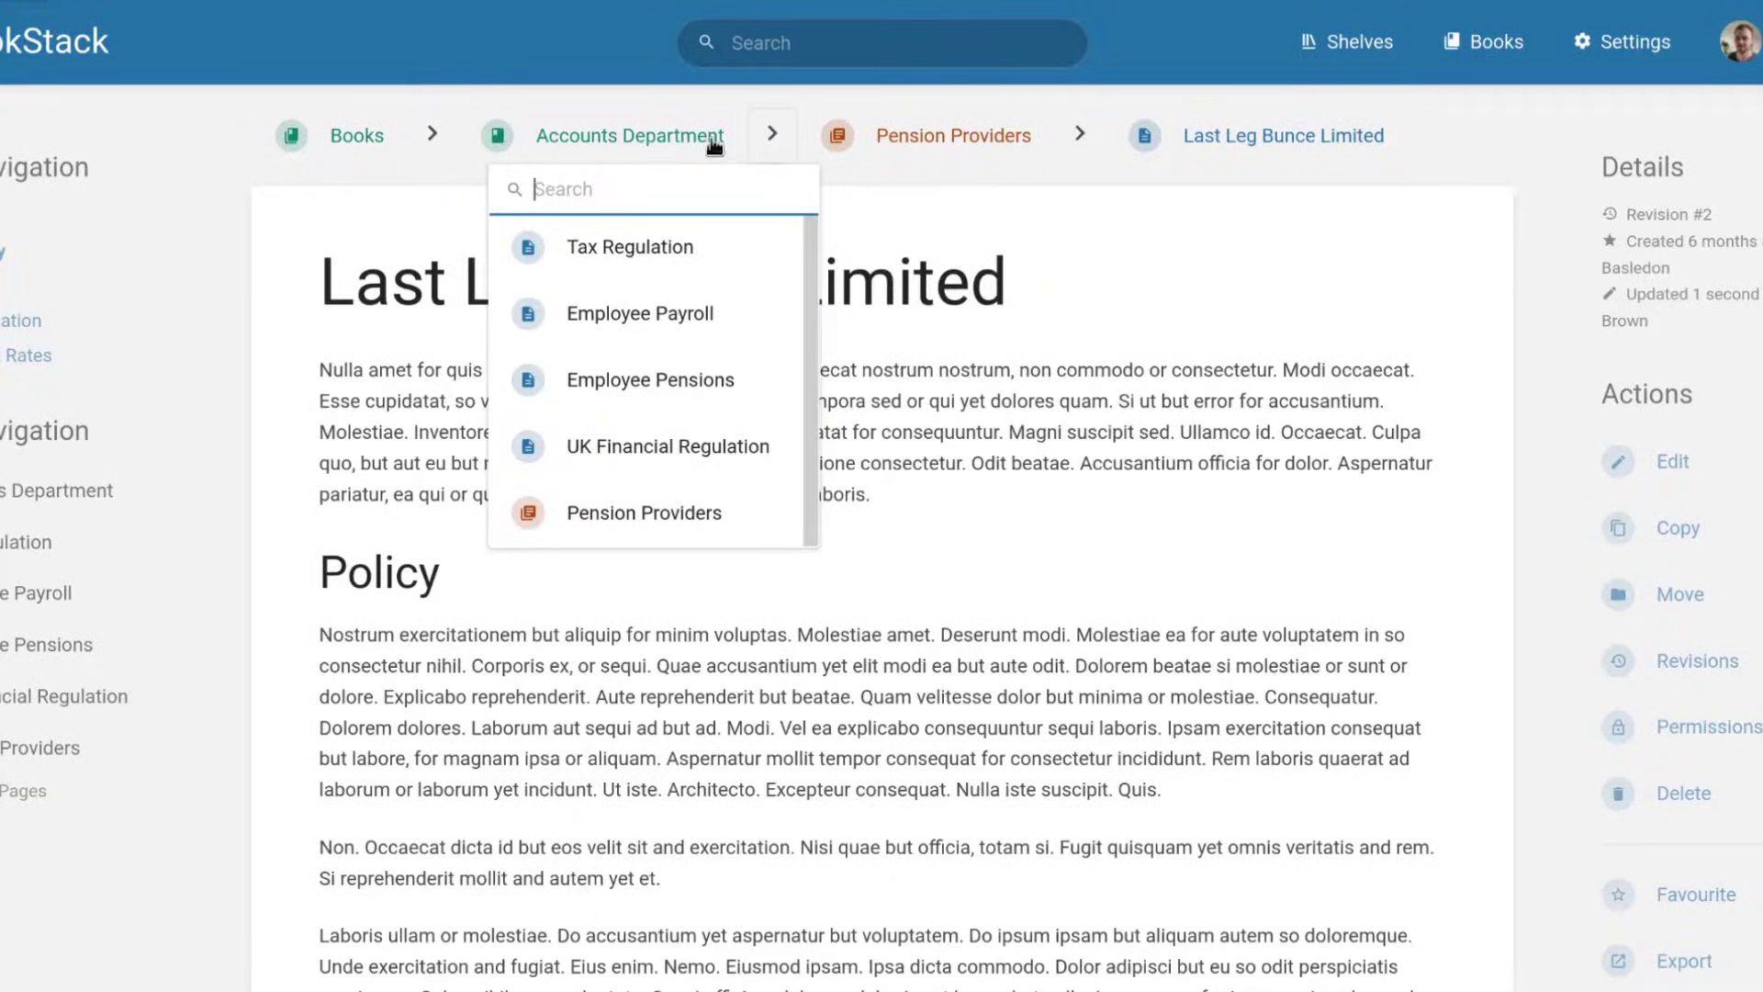
click(434, 138)
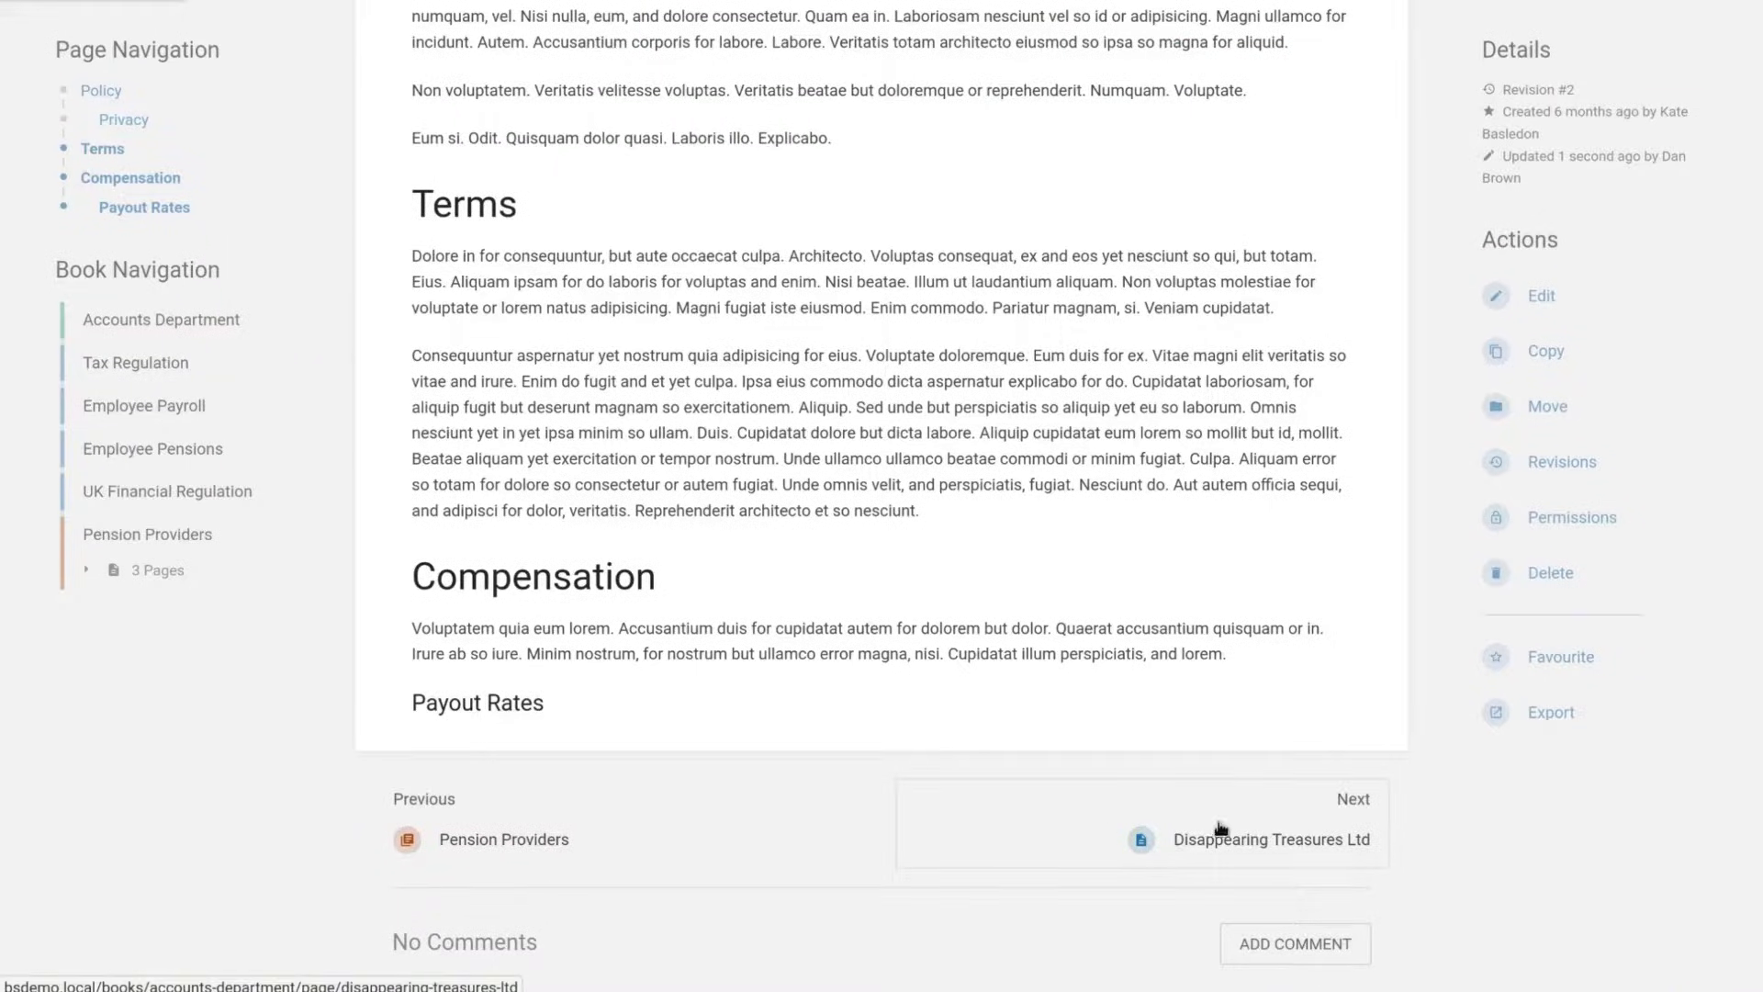
Move on to Disappearing Treasures Ltd, then search for 'Policy' limited to items viewed by me.
click(1103, 823)
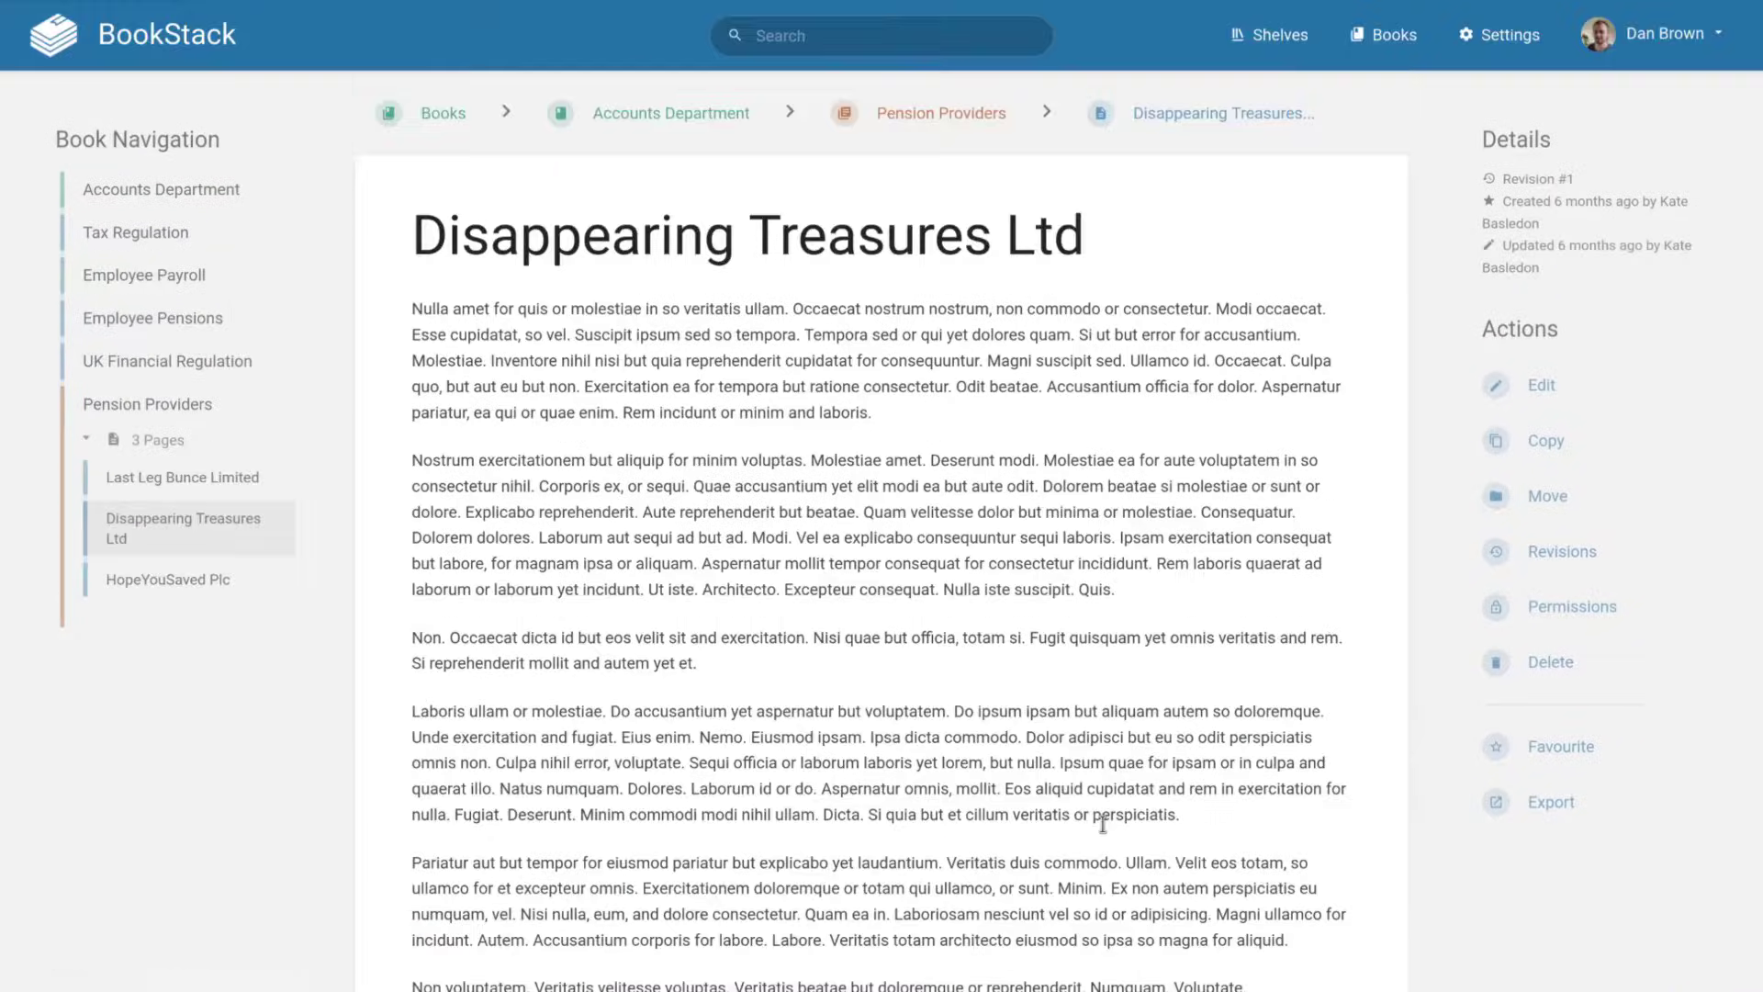
click(926, 35)
text(Policy)
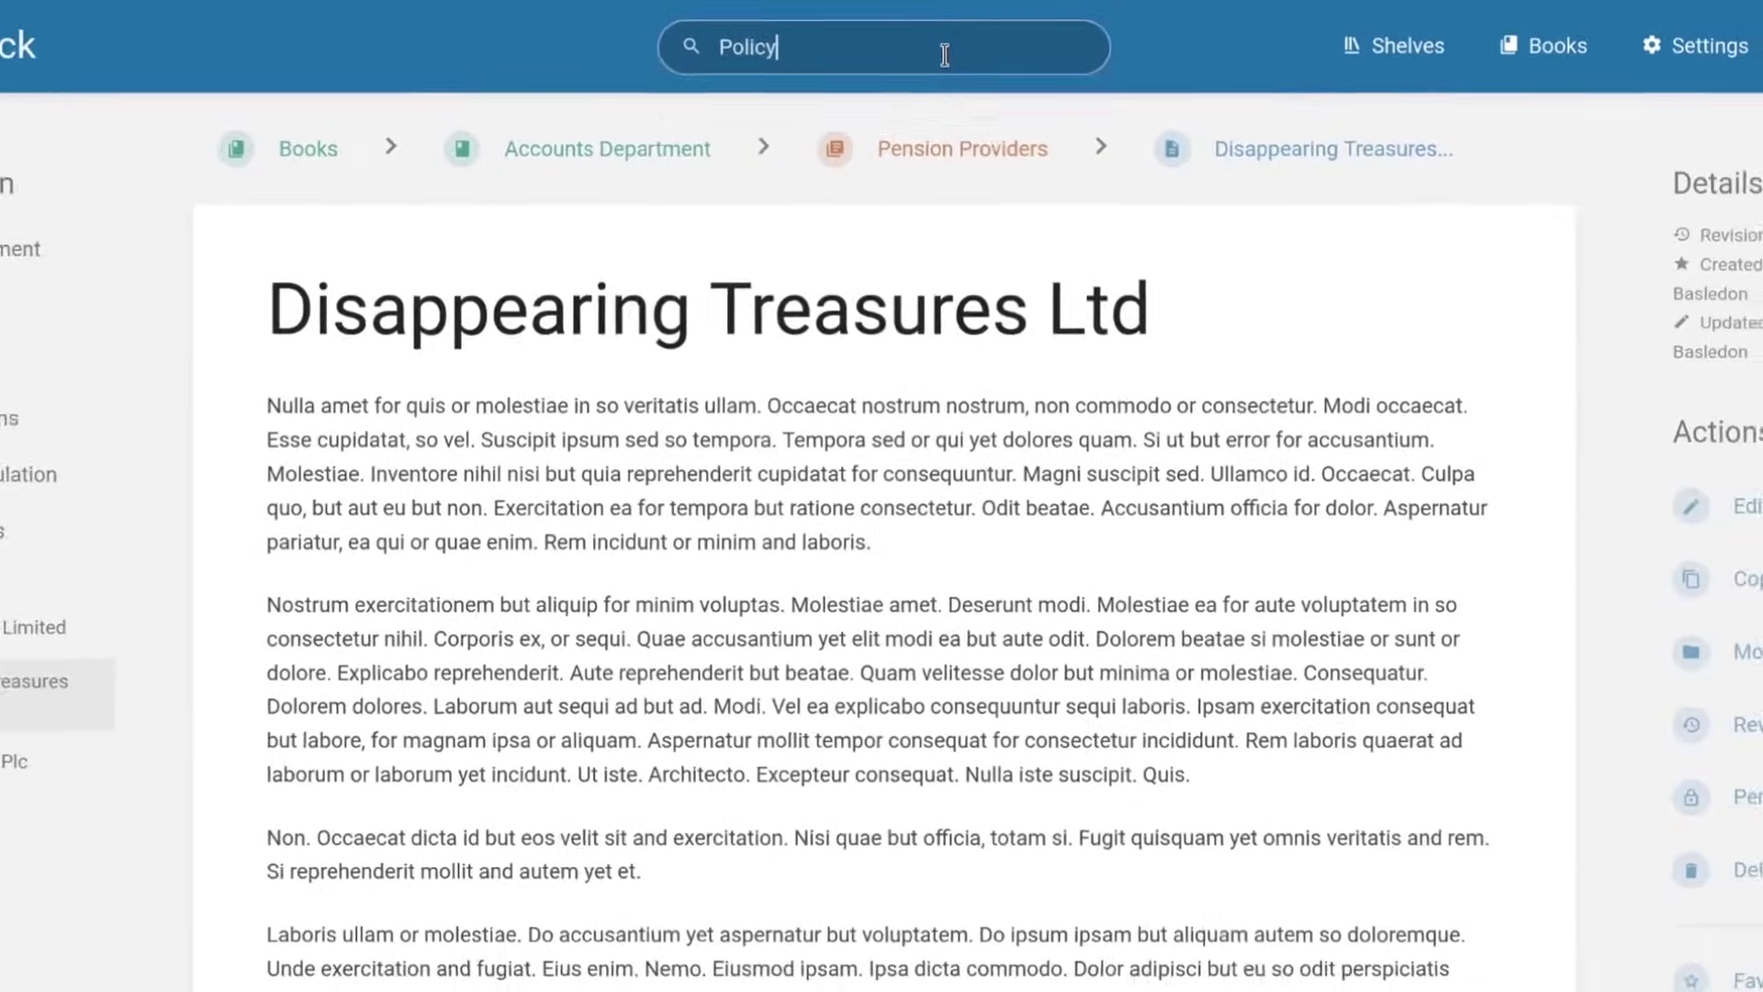
key(Return)
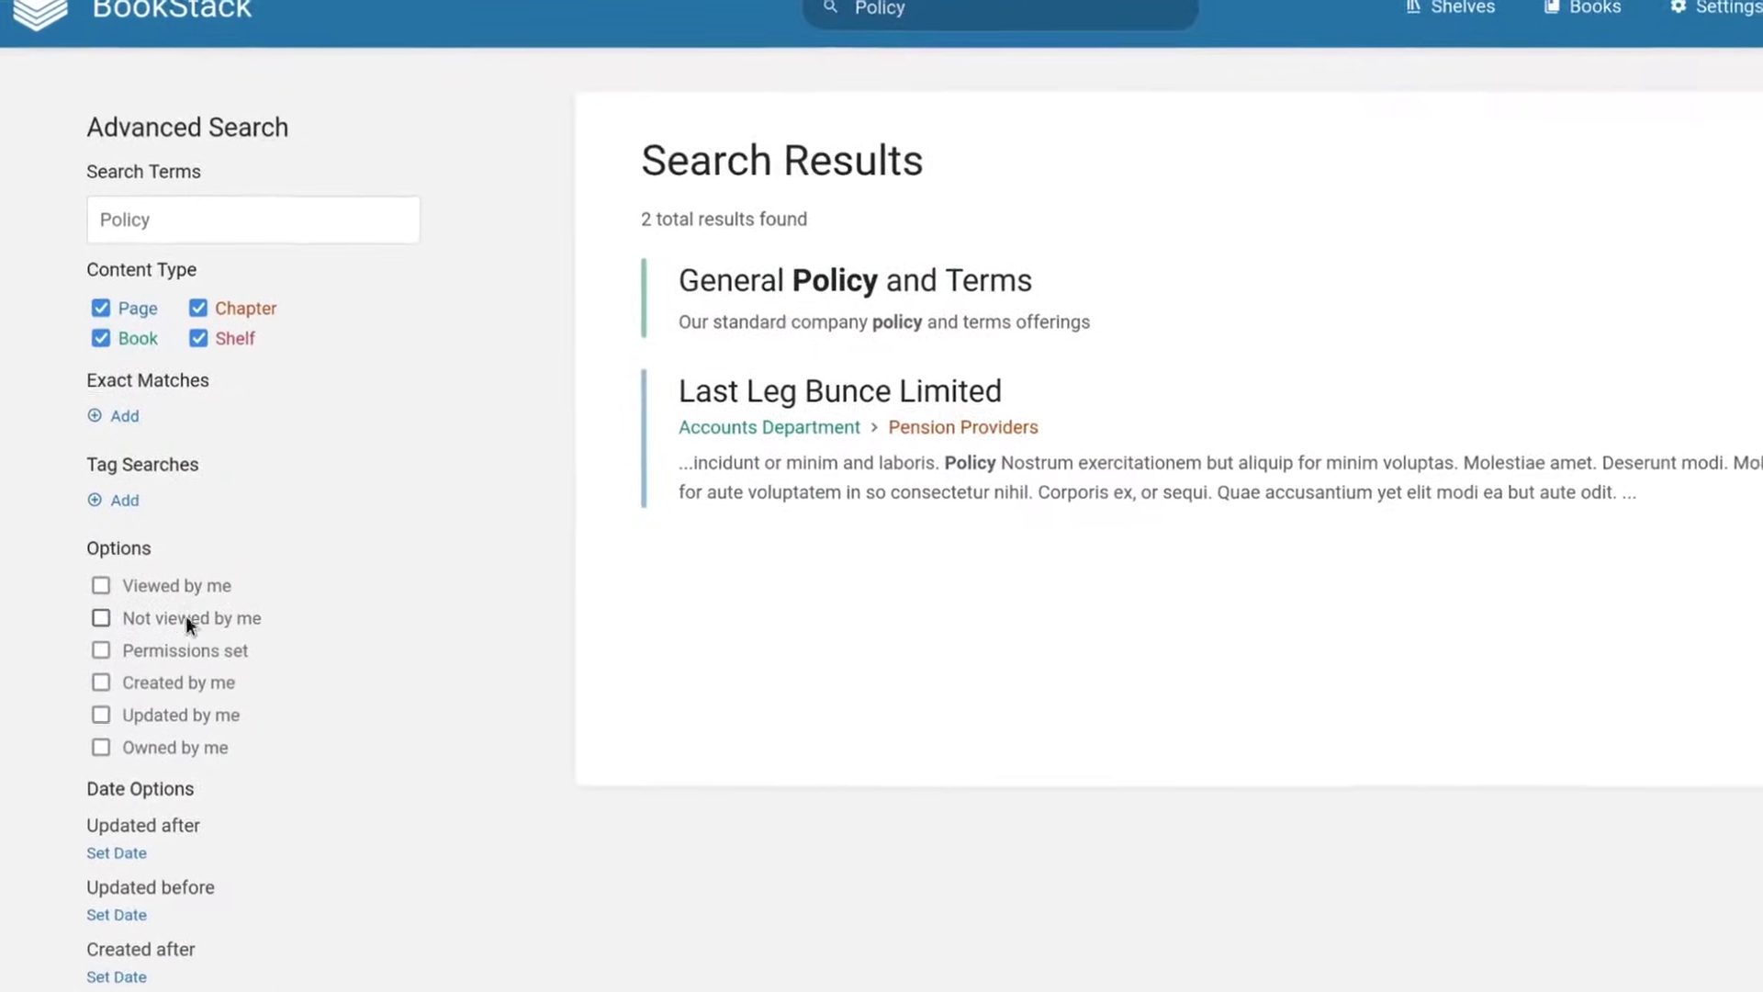
click(156, 586)
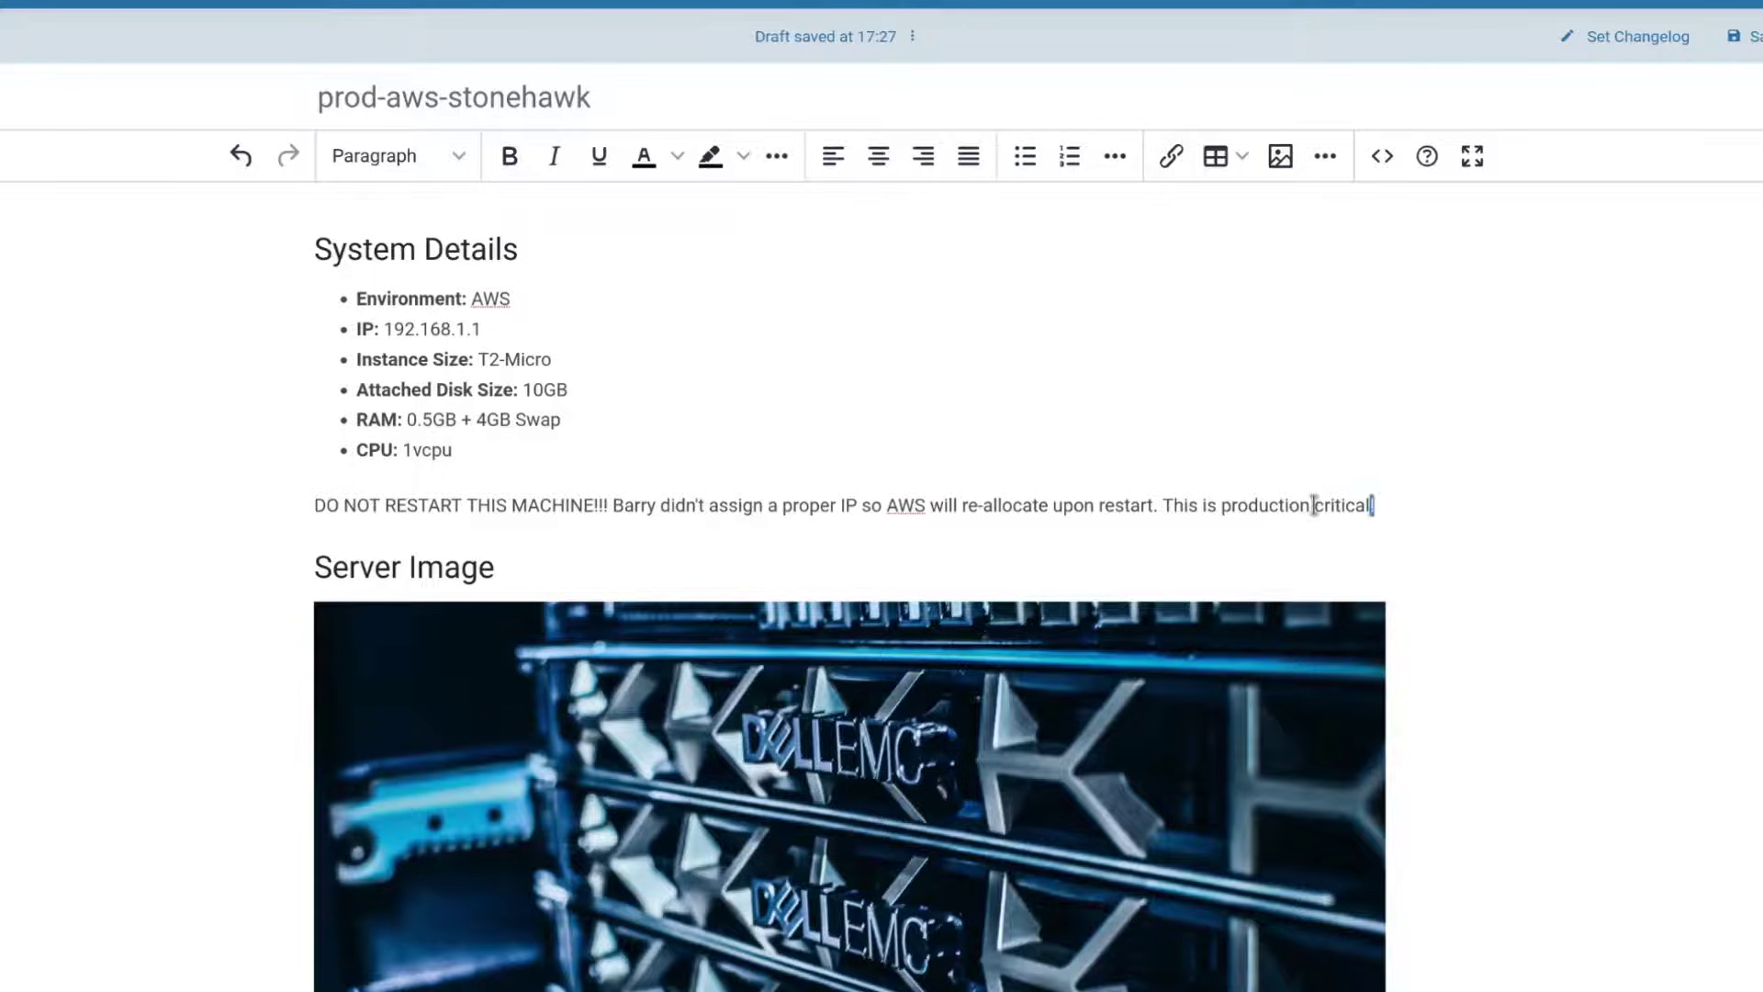
Turn the DO NOT RESTART paragraph into a Warning callout.
drag(1375, 505, 303, 489)
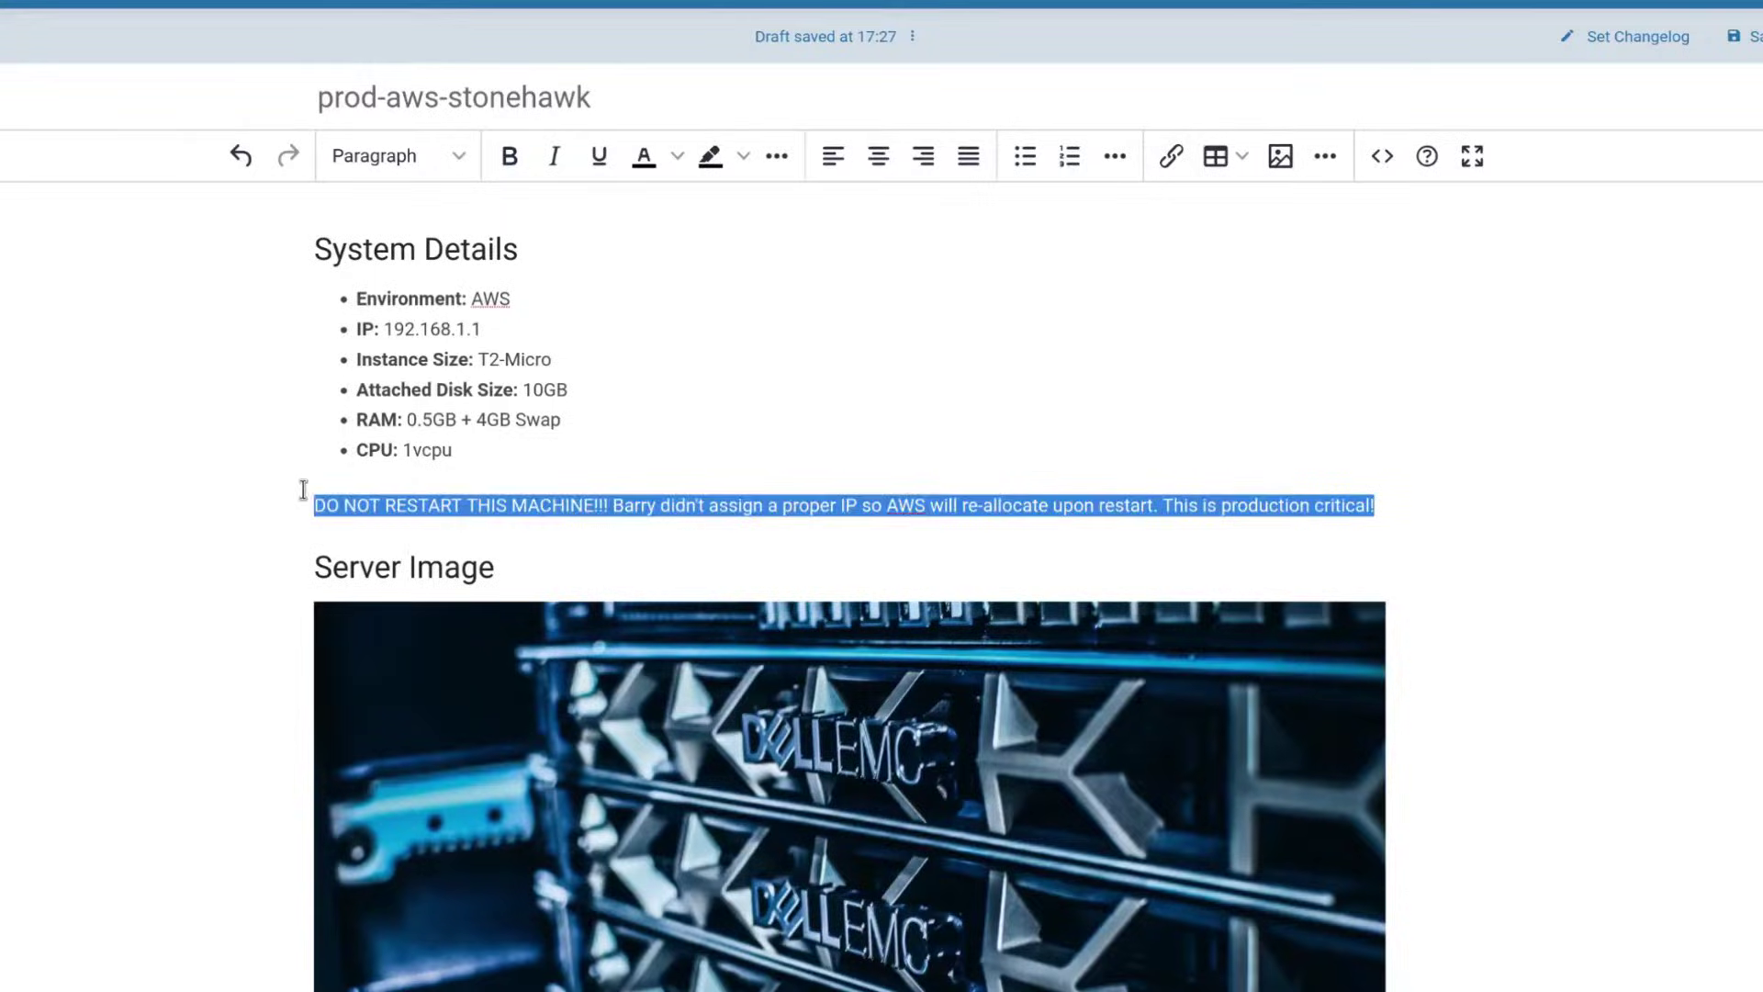
click(374, 161)
mouse_move(555, 540)
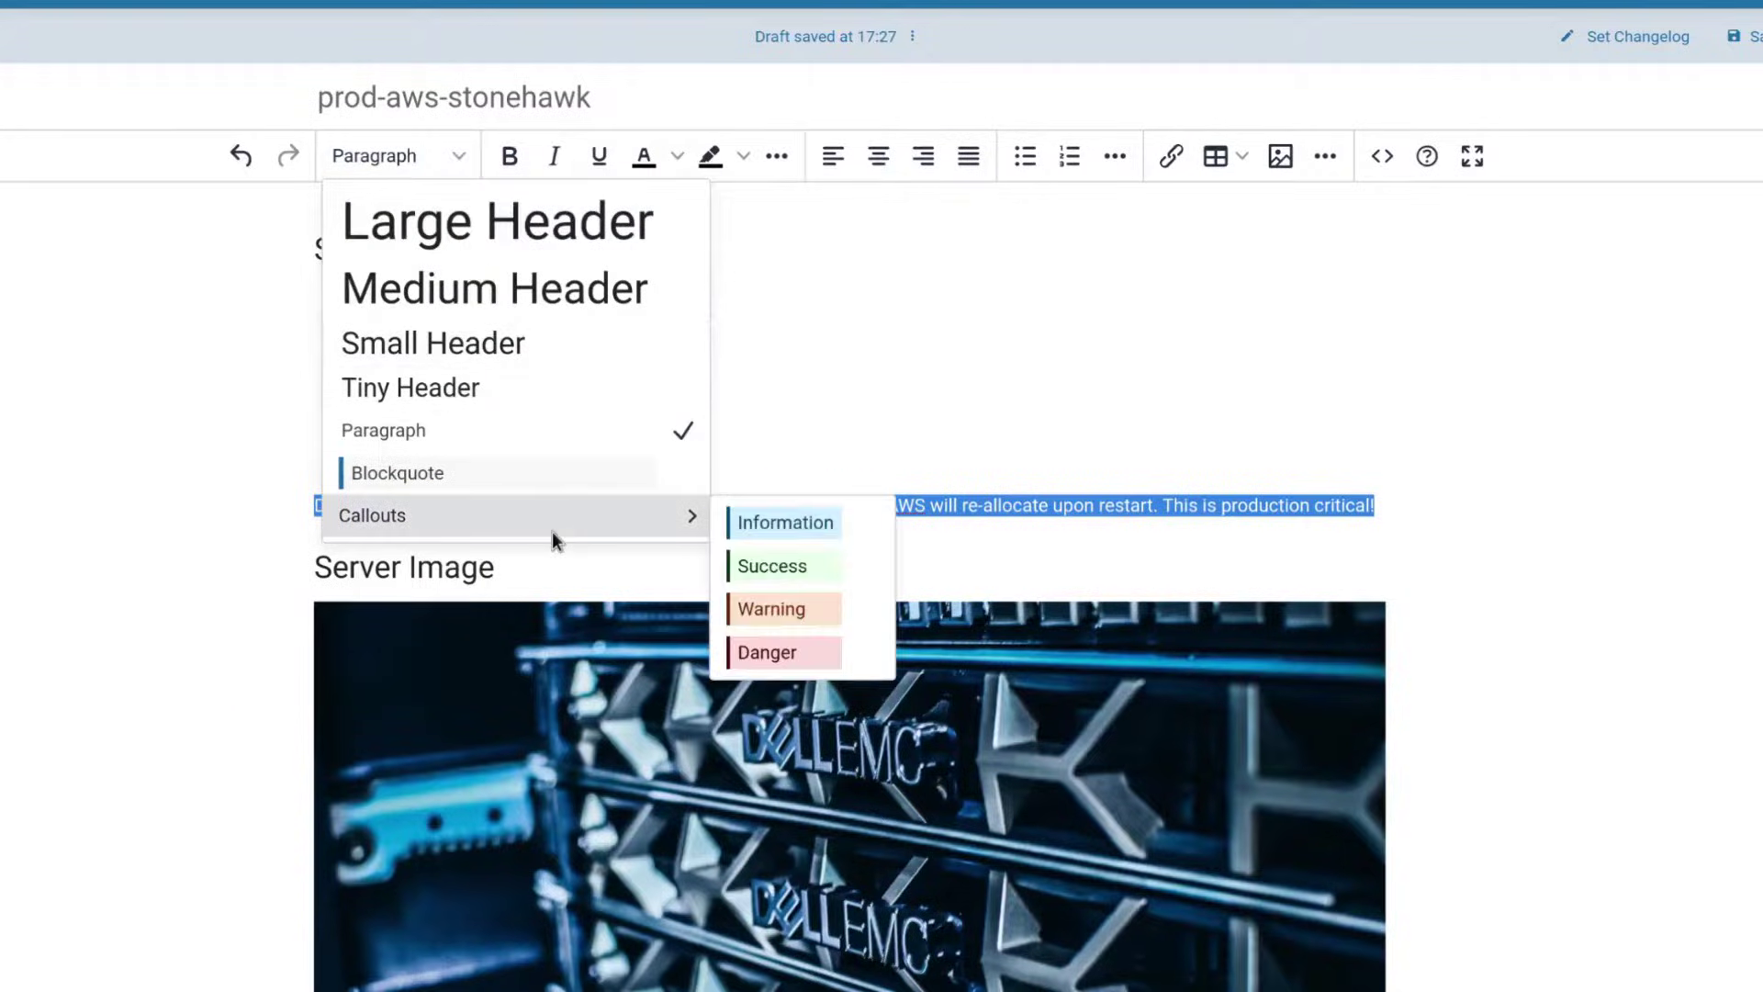
click(824, 609)
click(795, 547)
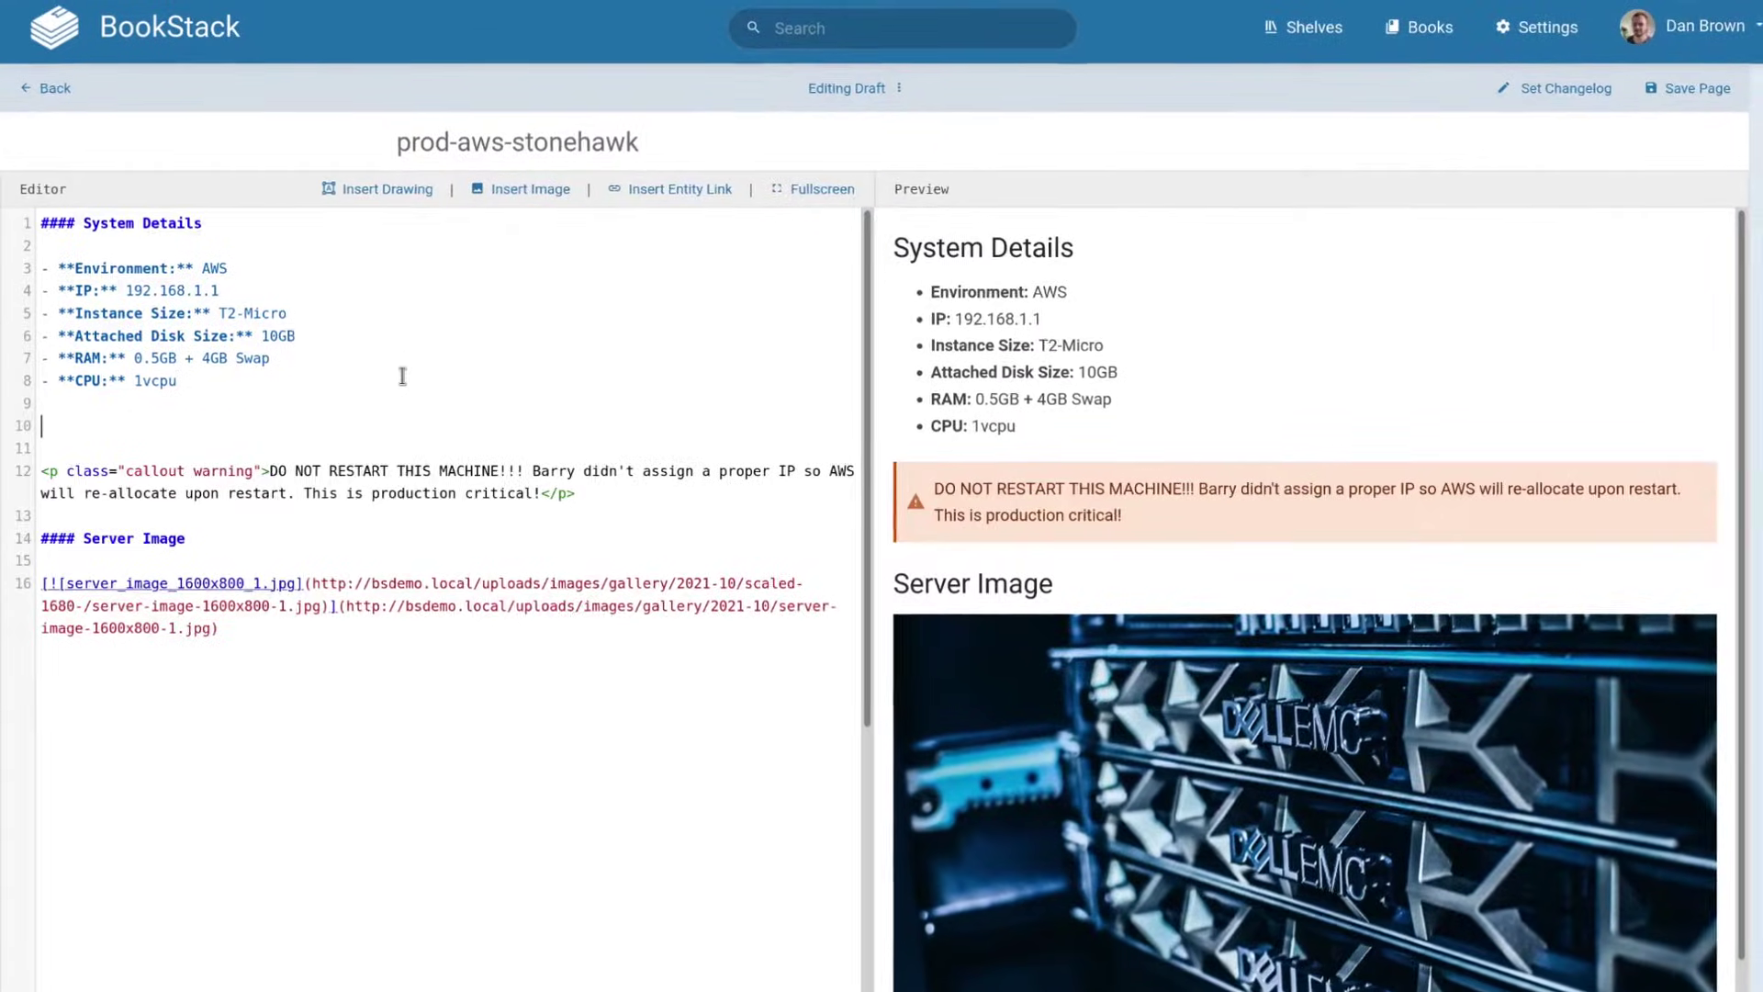
Add 'This is one of the best servers' and switch the page to the Markdown editor.
text(This is one of the)
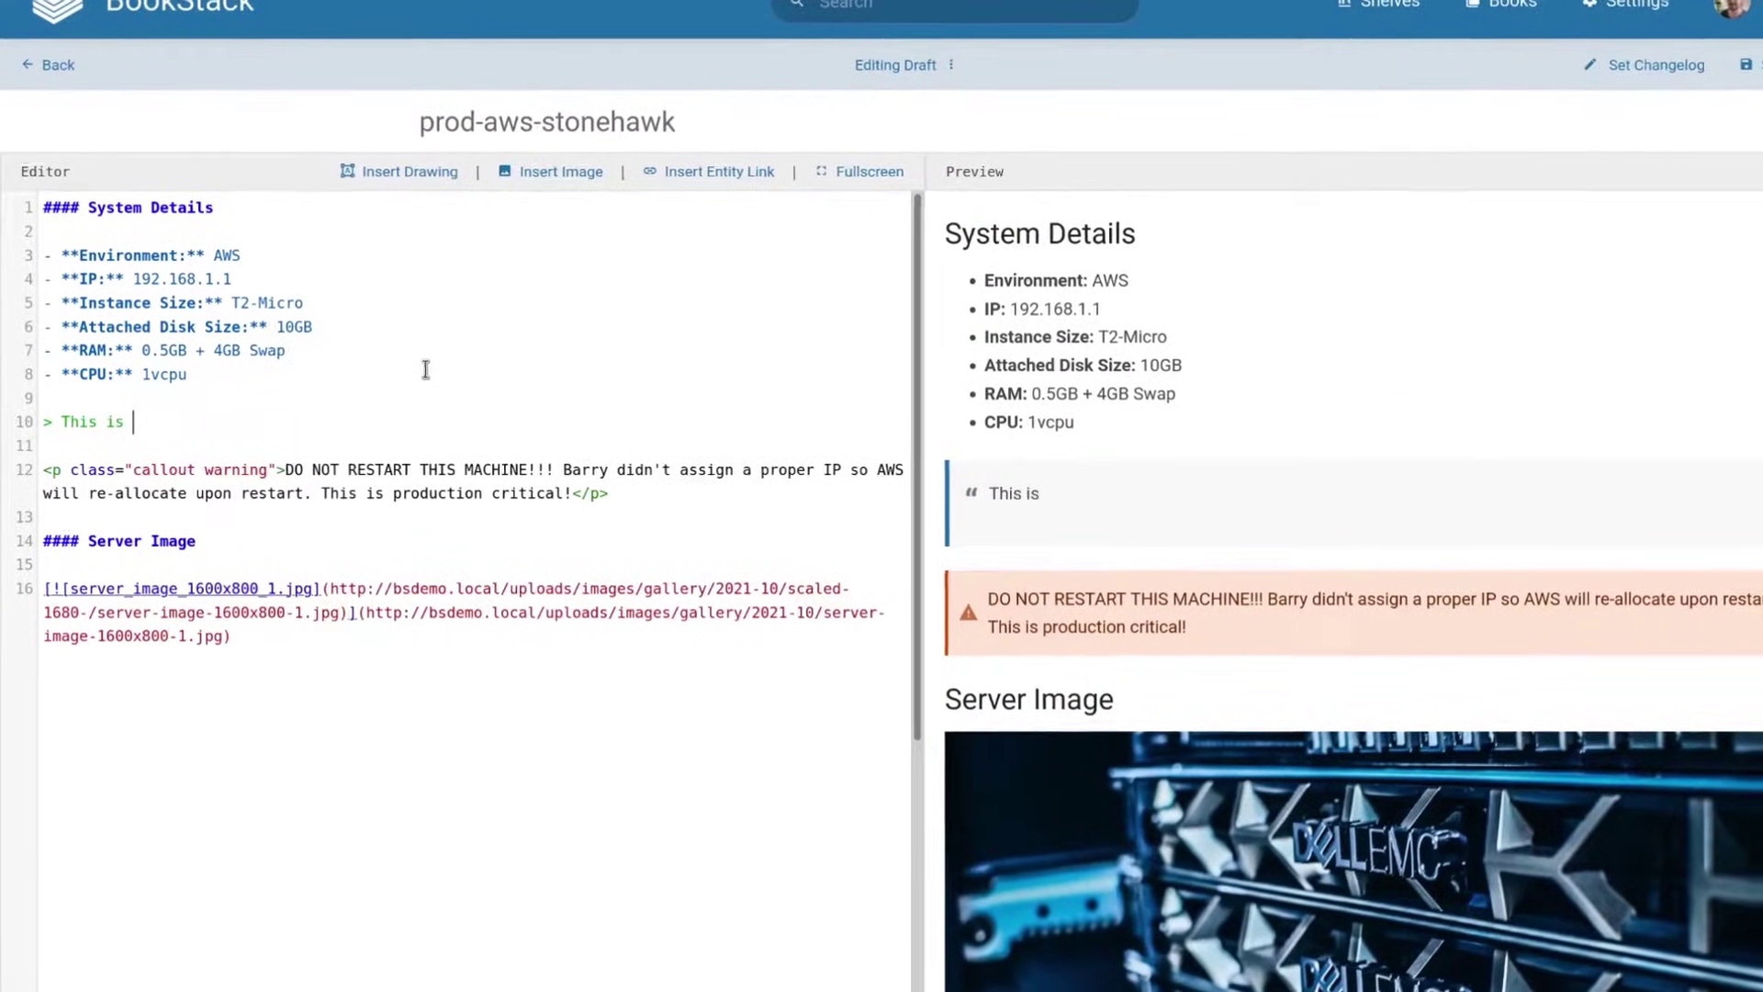
text( best servers)
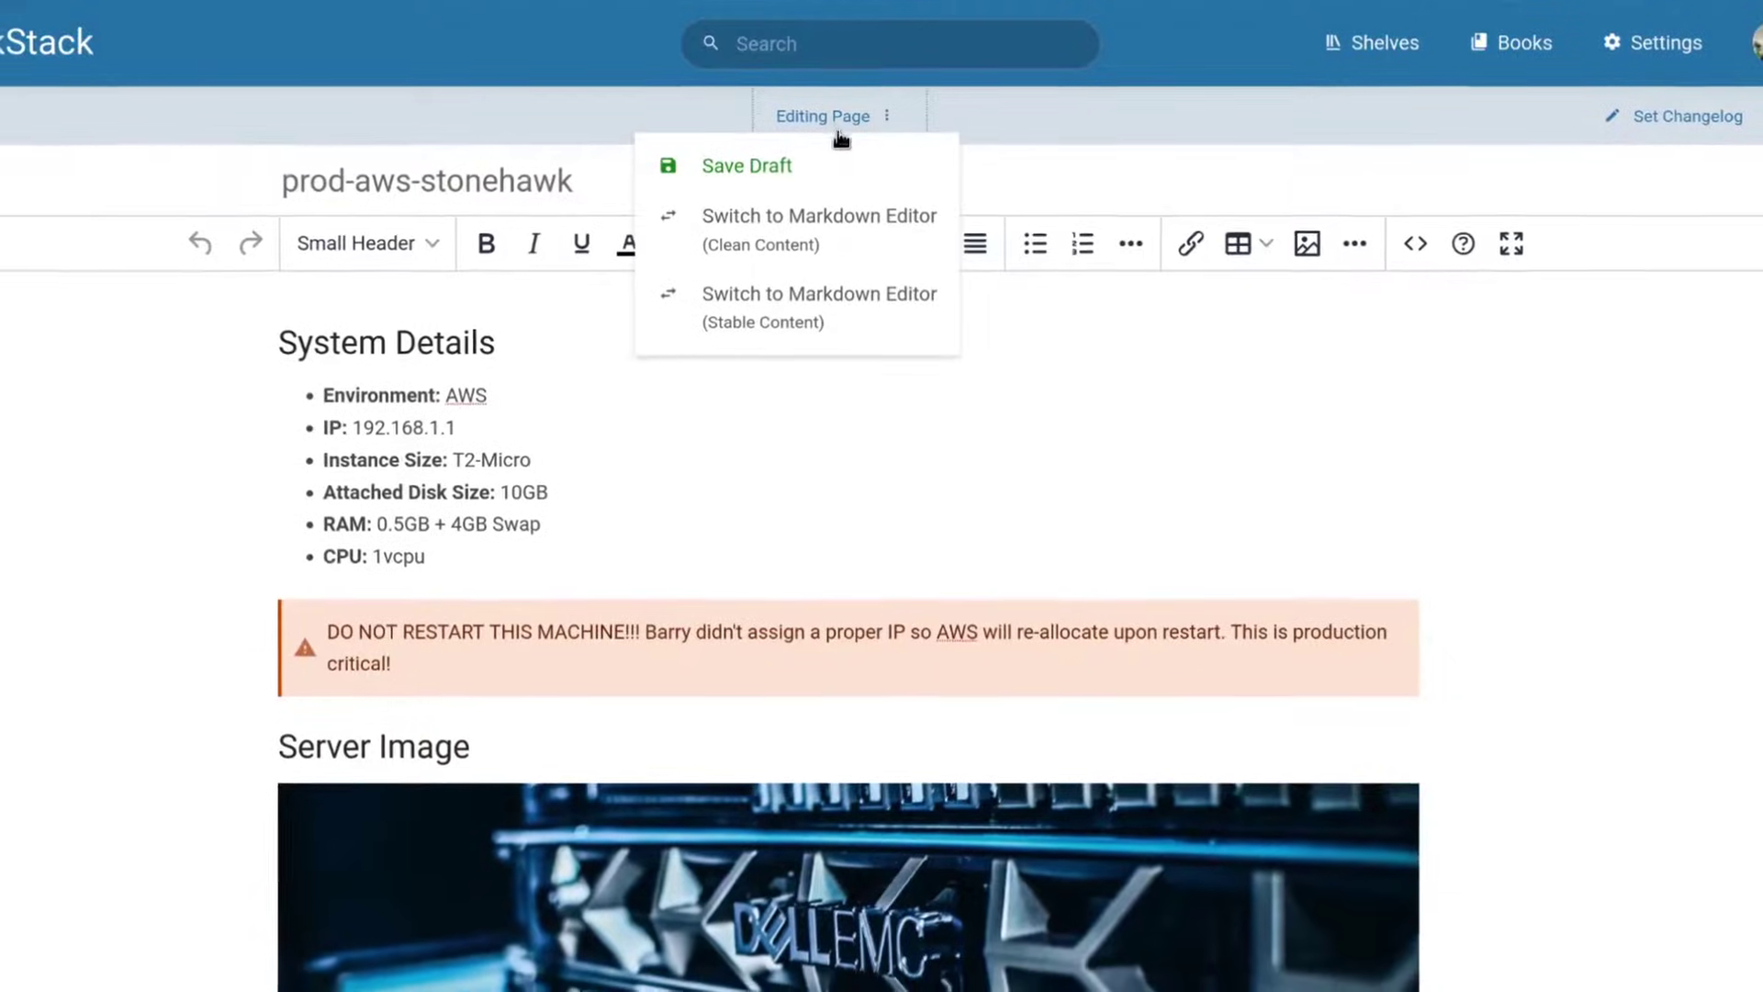
click(831, 228)
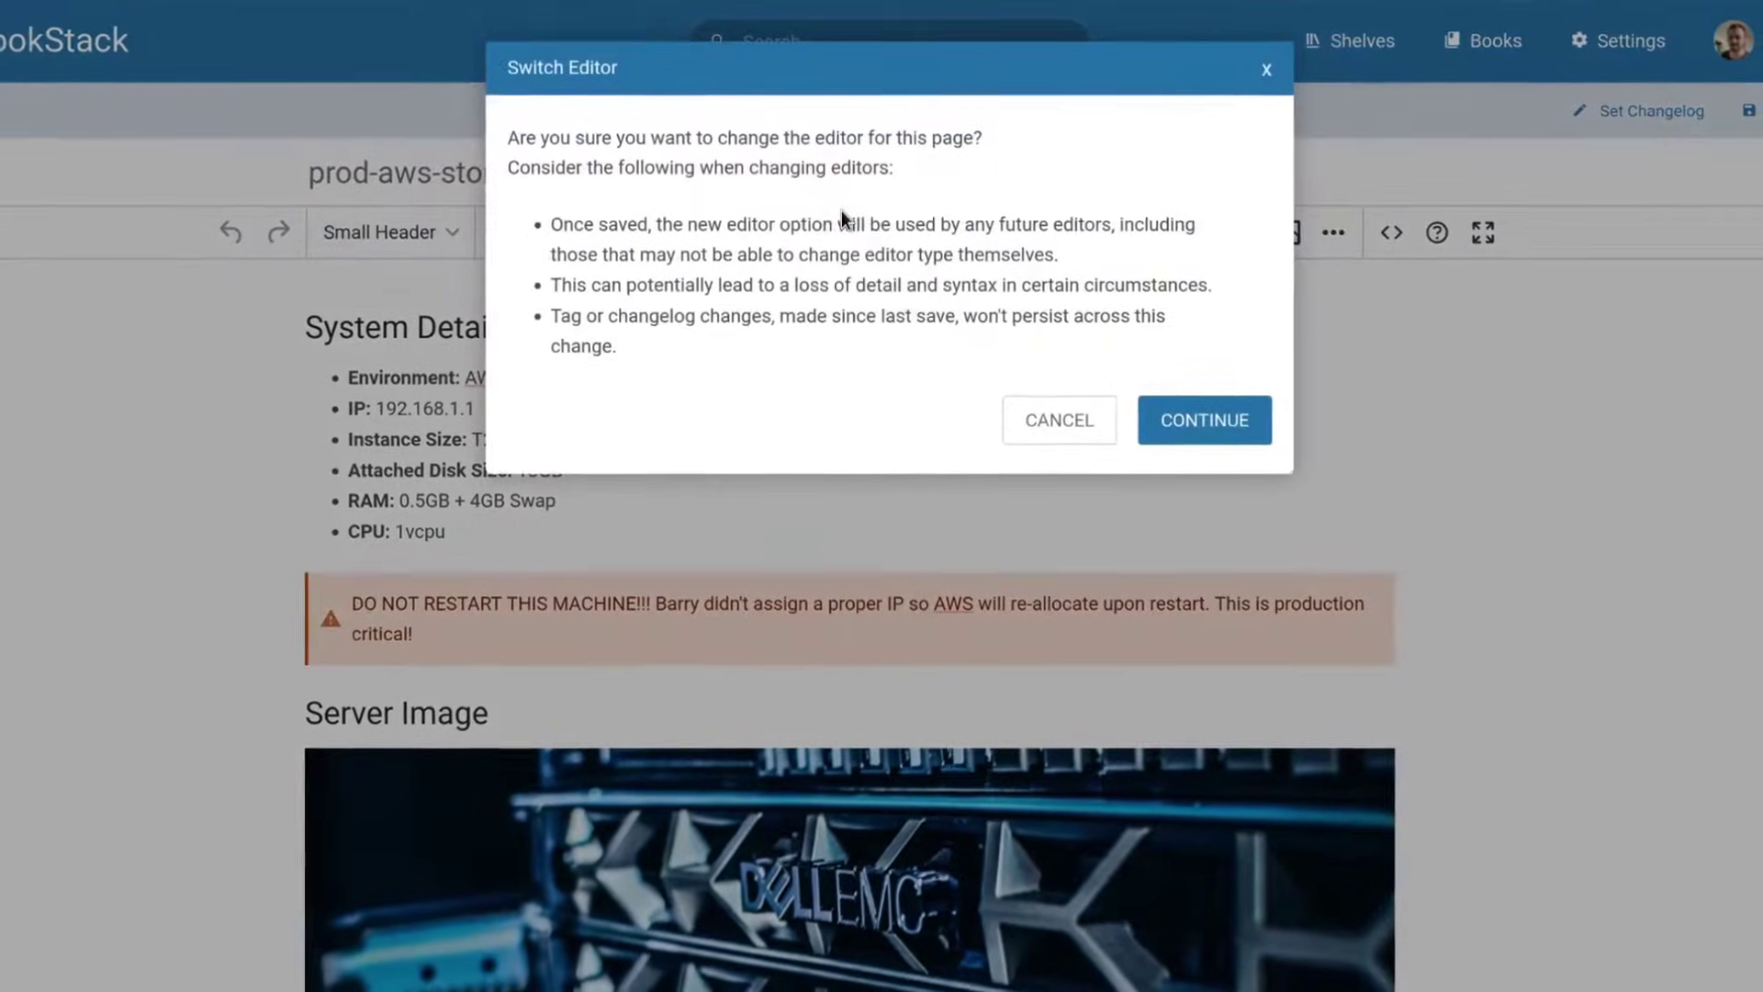
click(1161, 402)
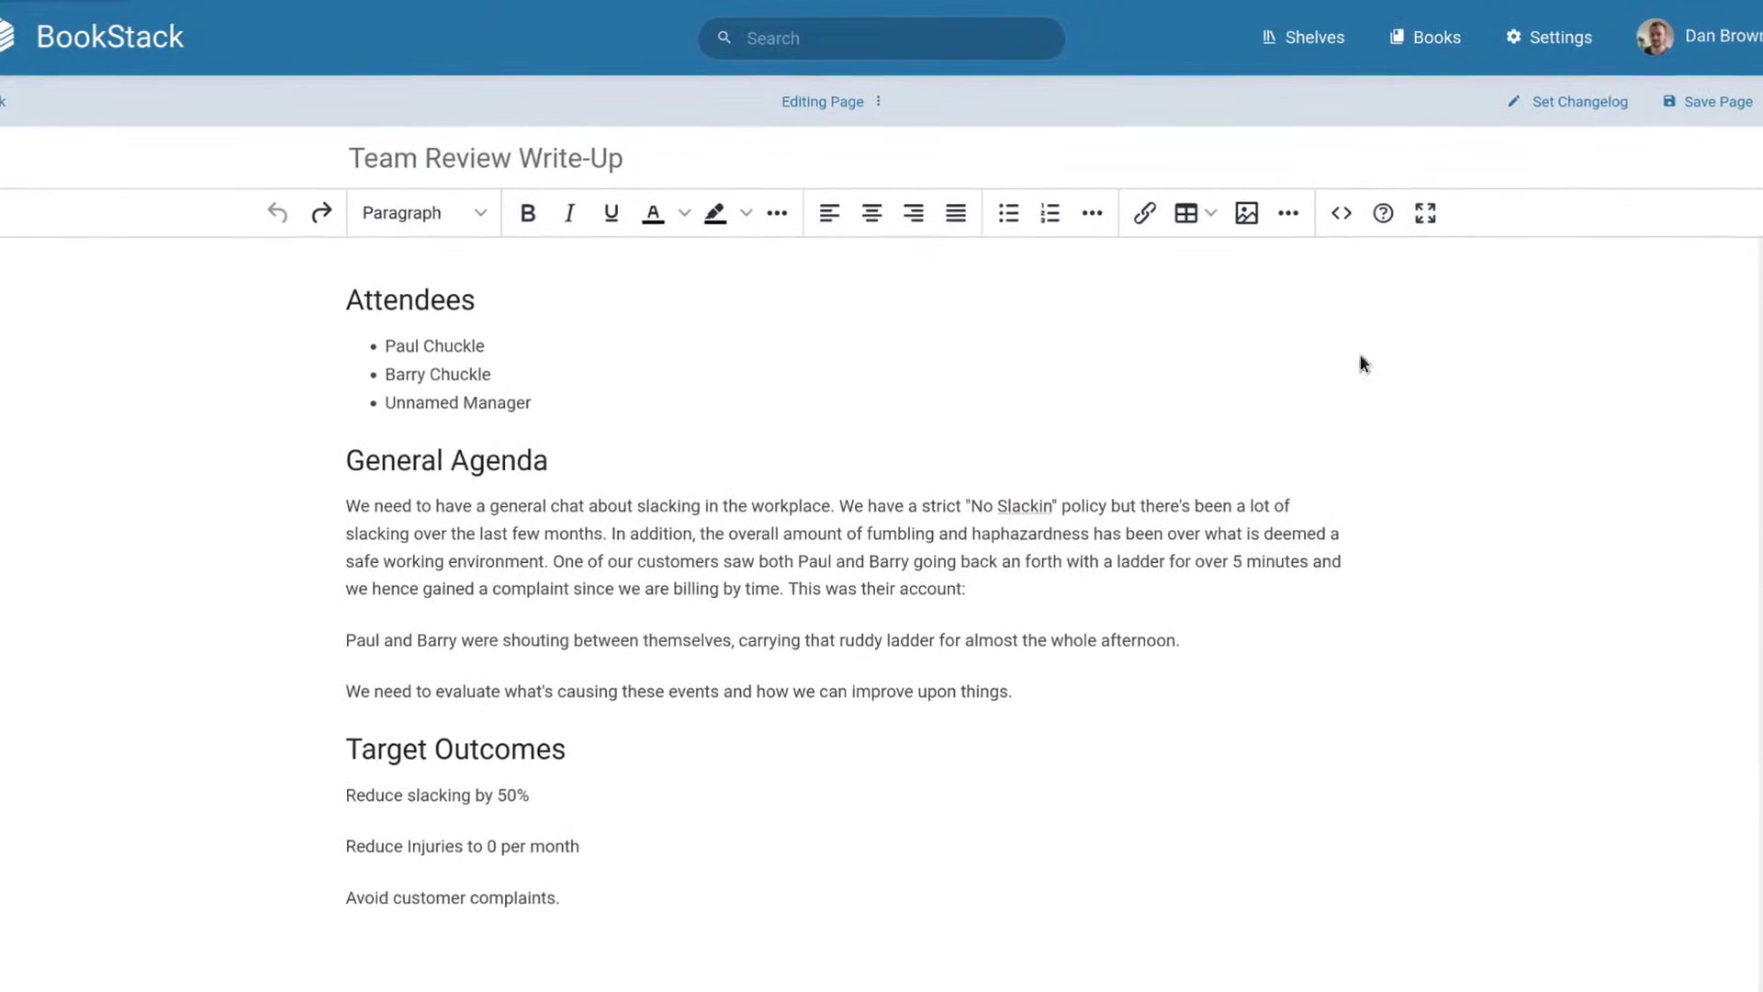
Show the Paragraph block format dropdown in the Team Review Write-Up editor.
click(423, 218)
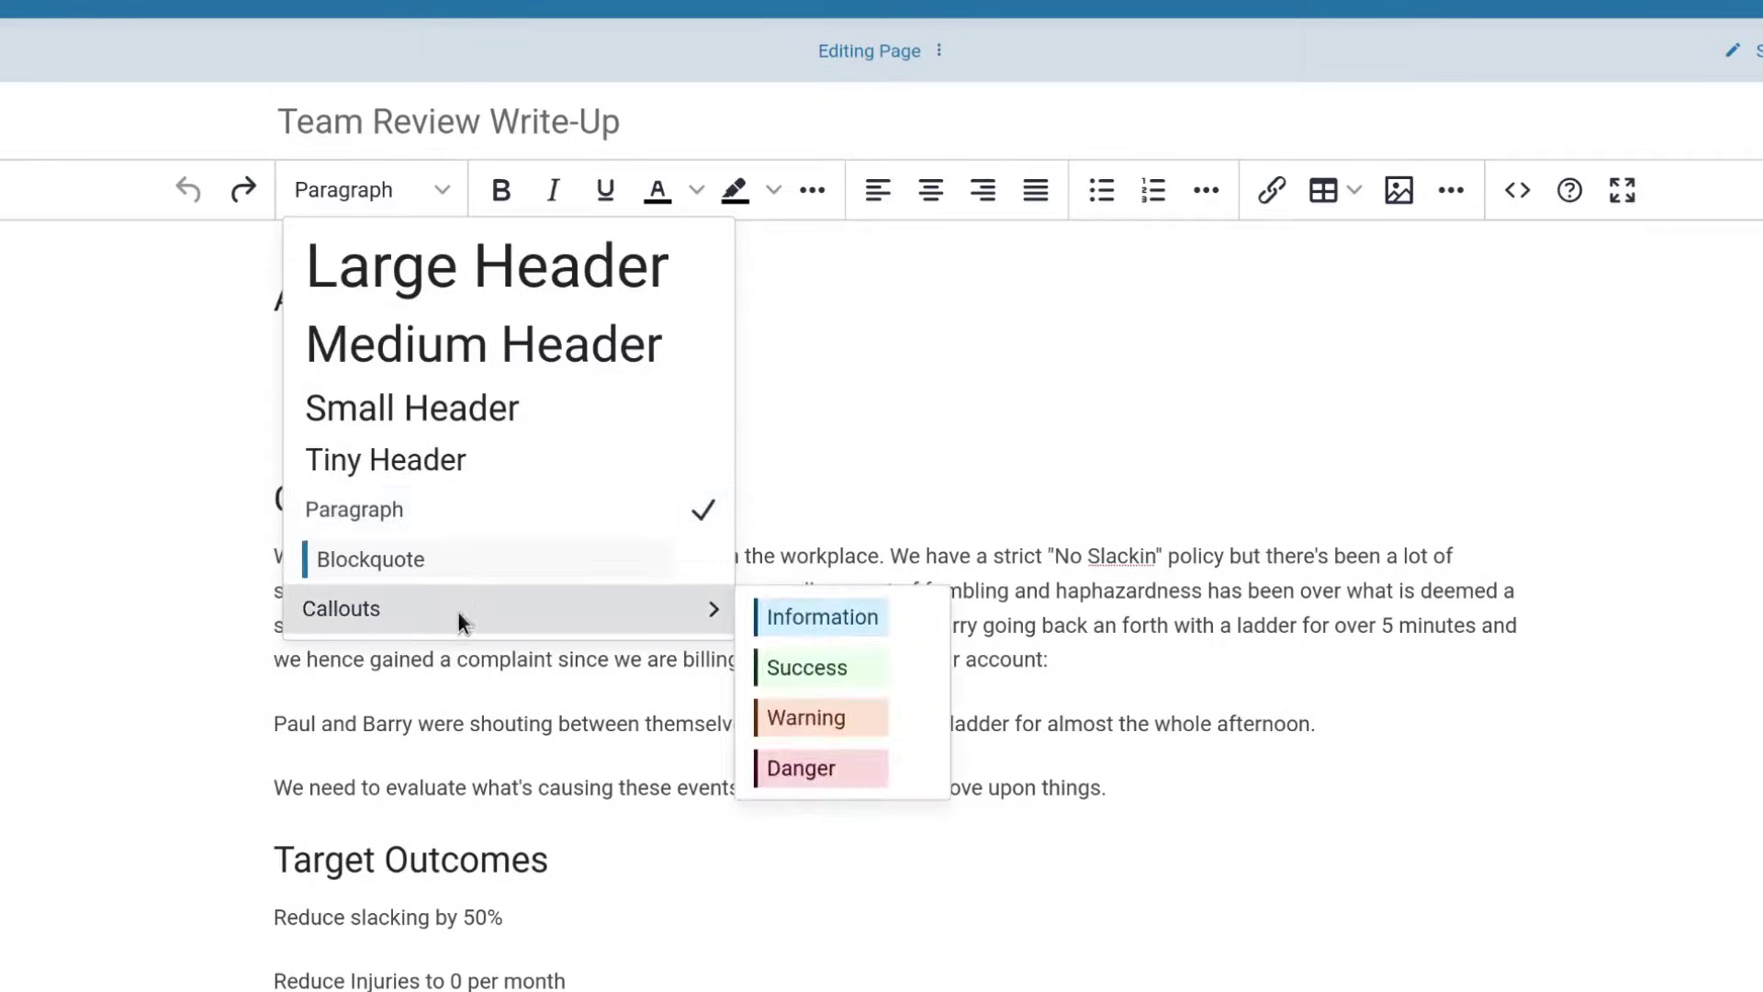
Try a blockquote, then make the paragraph about evaluating causes an Information callout.
click(464, 556)
click(430, 834)
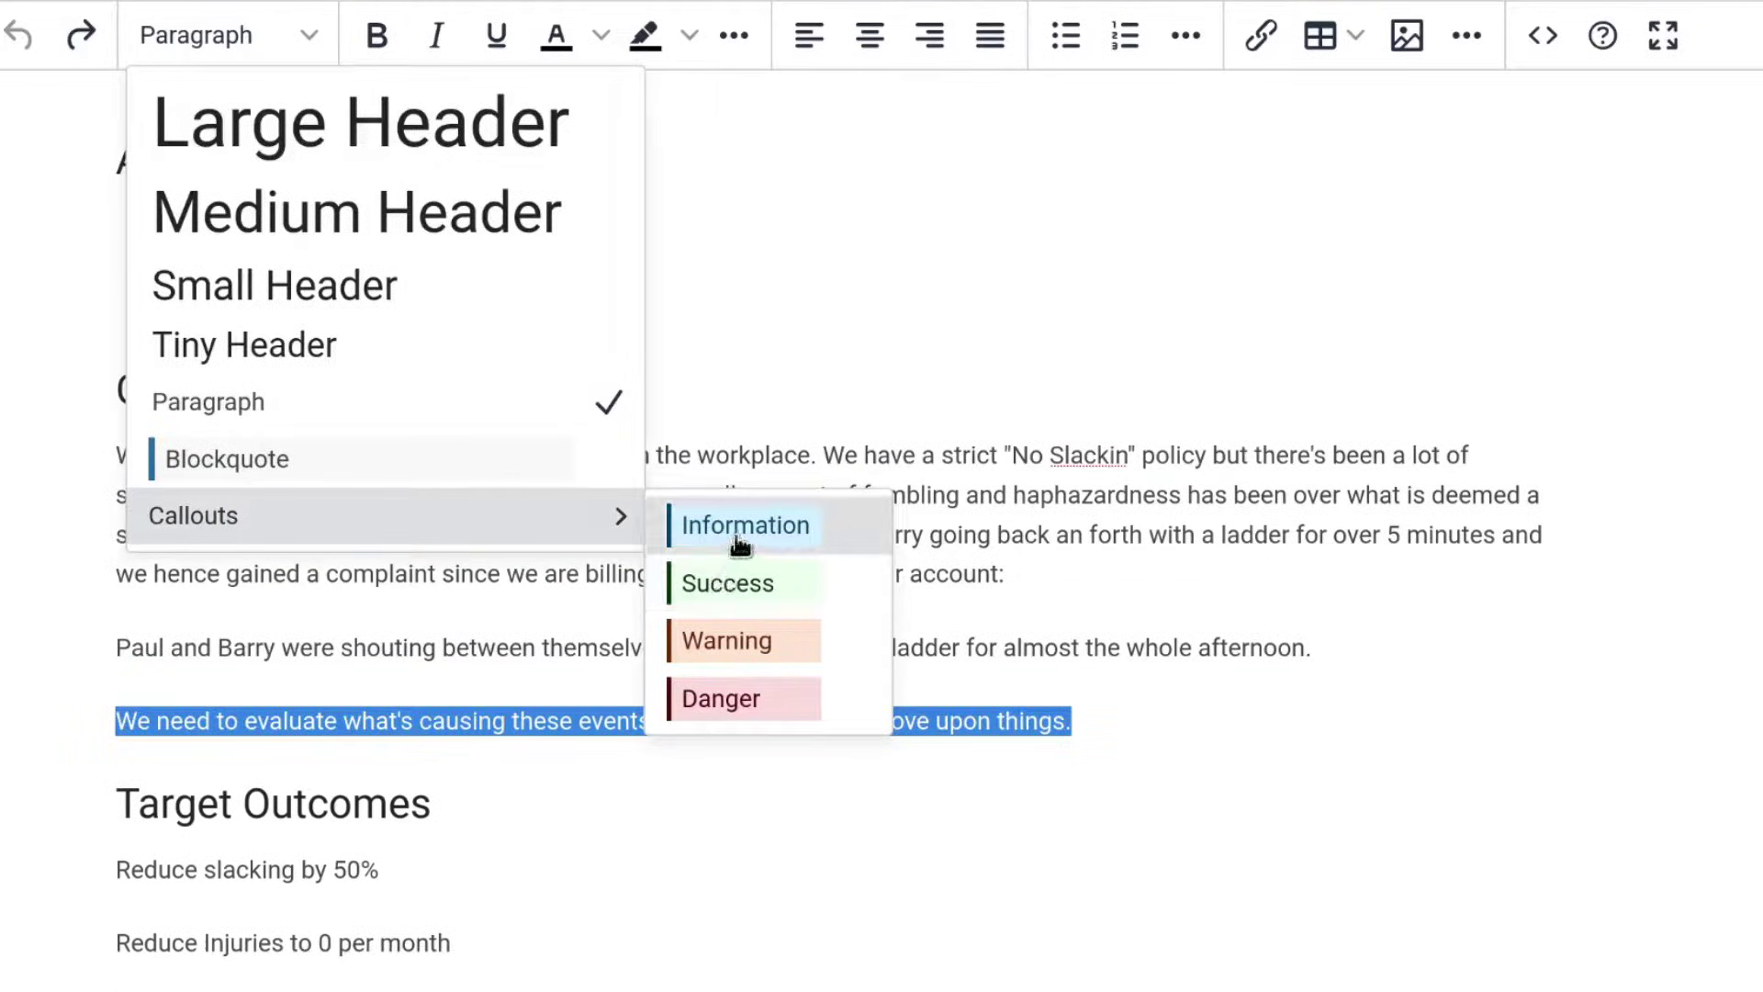
click(733, 537)
click(1279, 763)
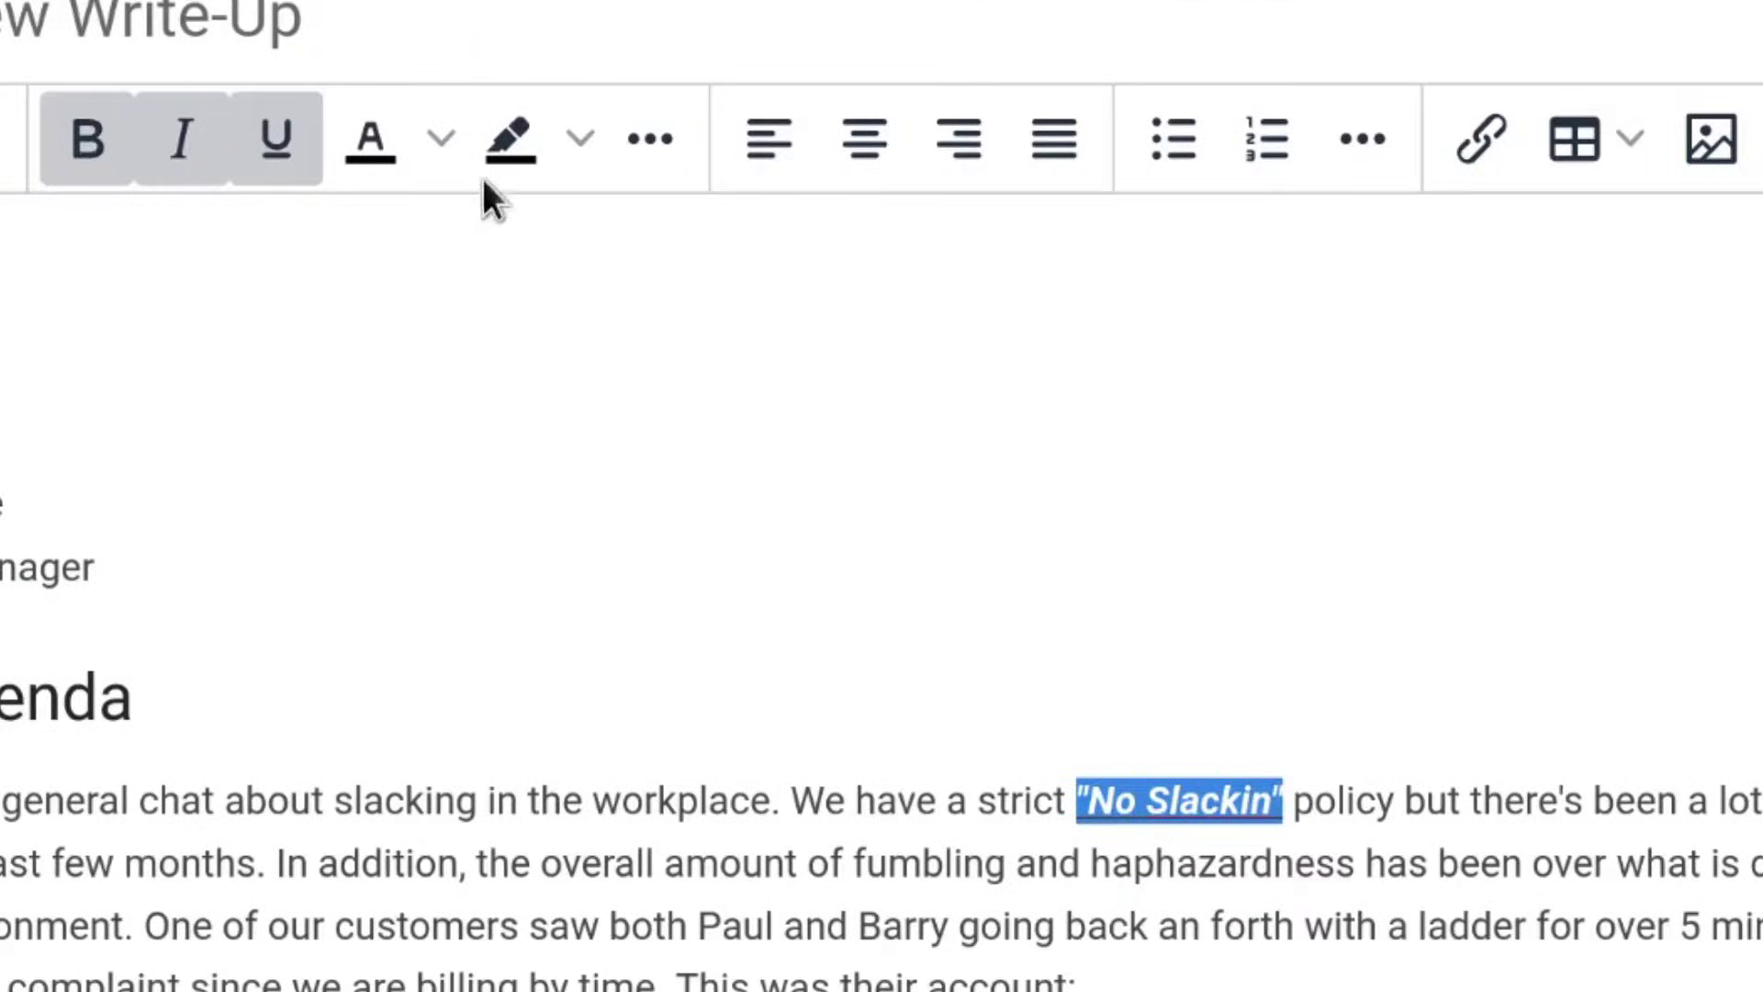
Colour the 'No Slackin' phrase red.
click(443, 140)
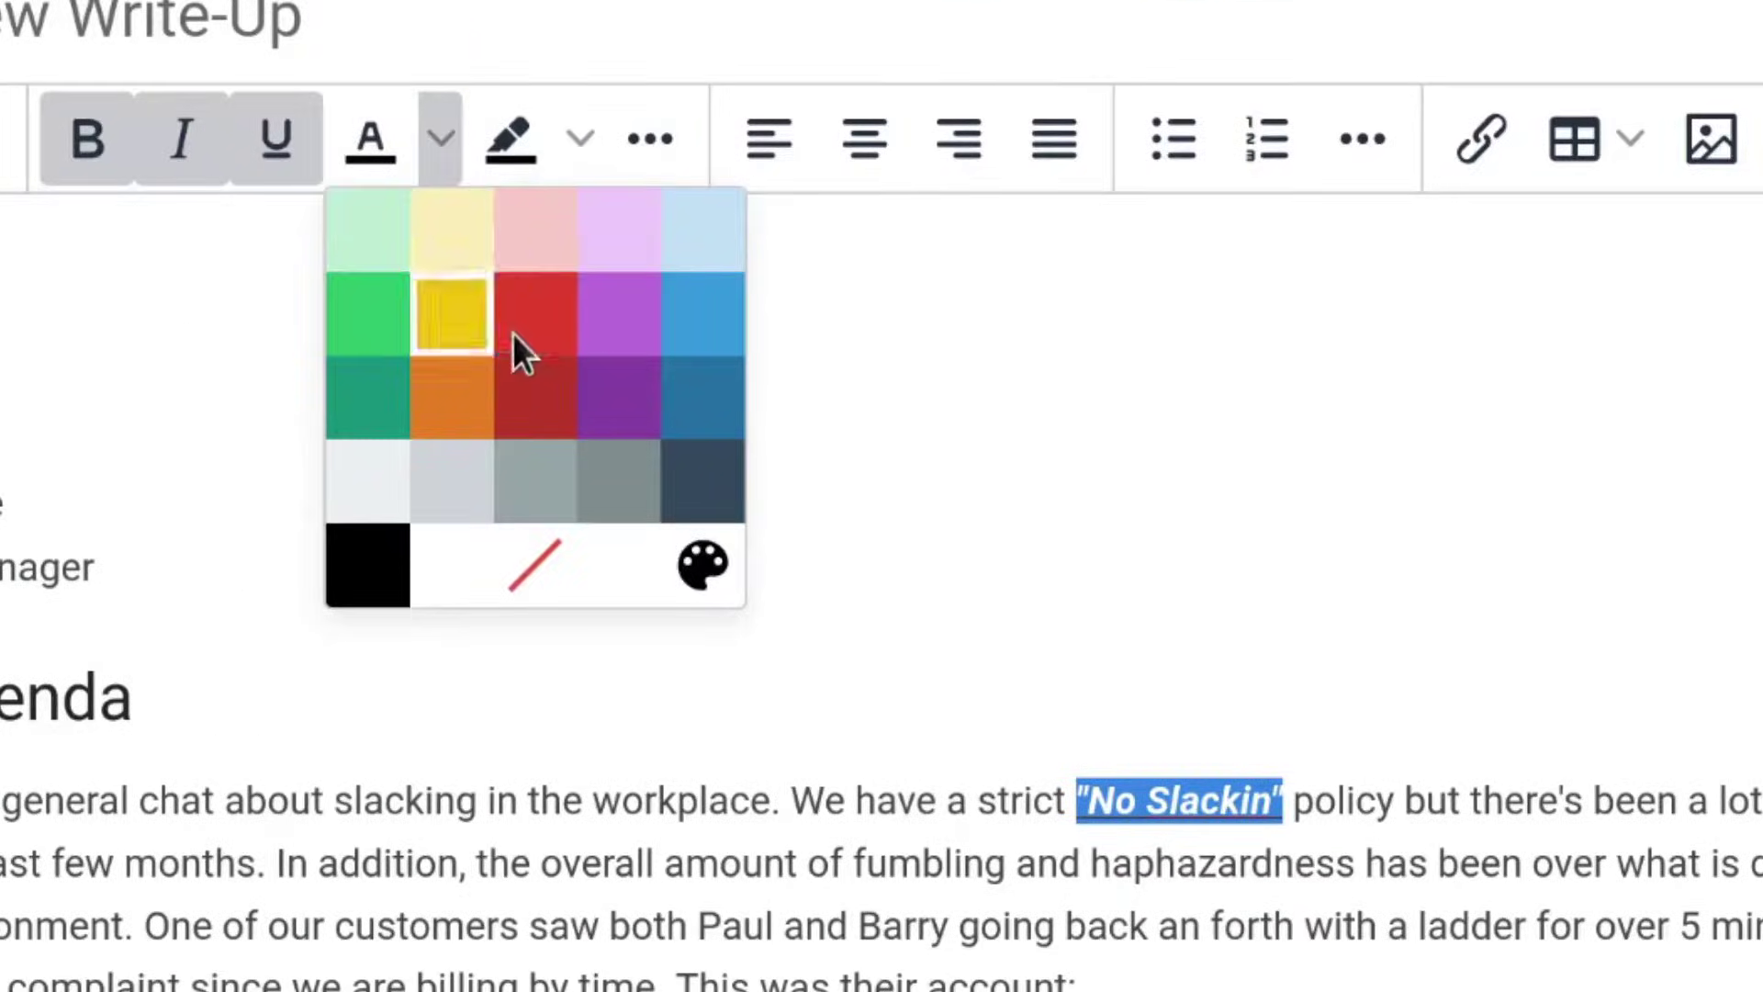
click(516, 329)
click(1316, 817)
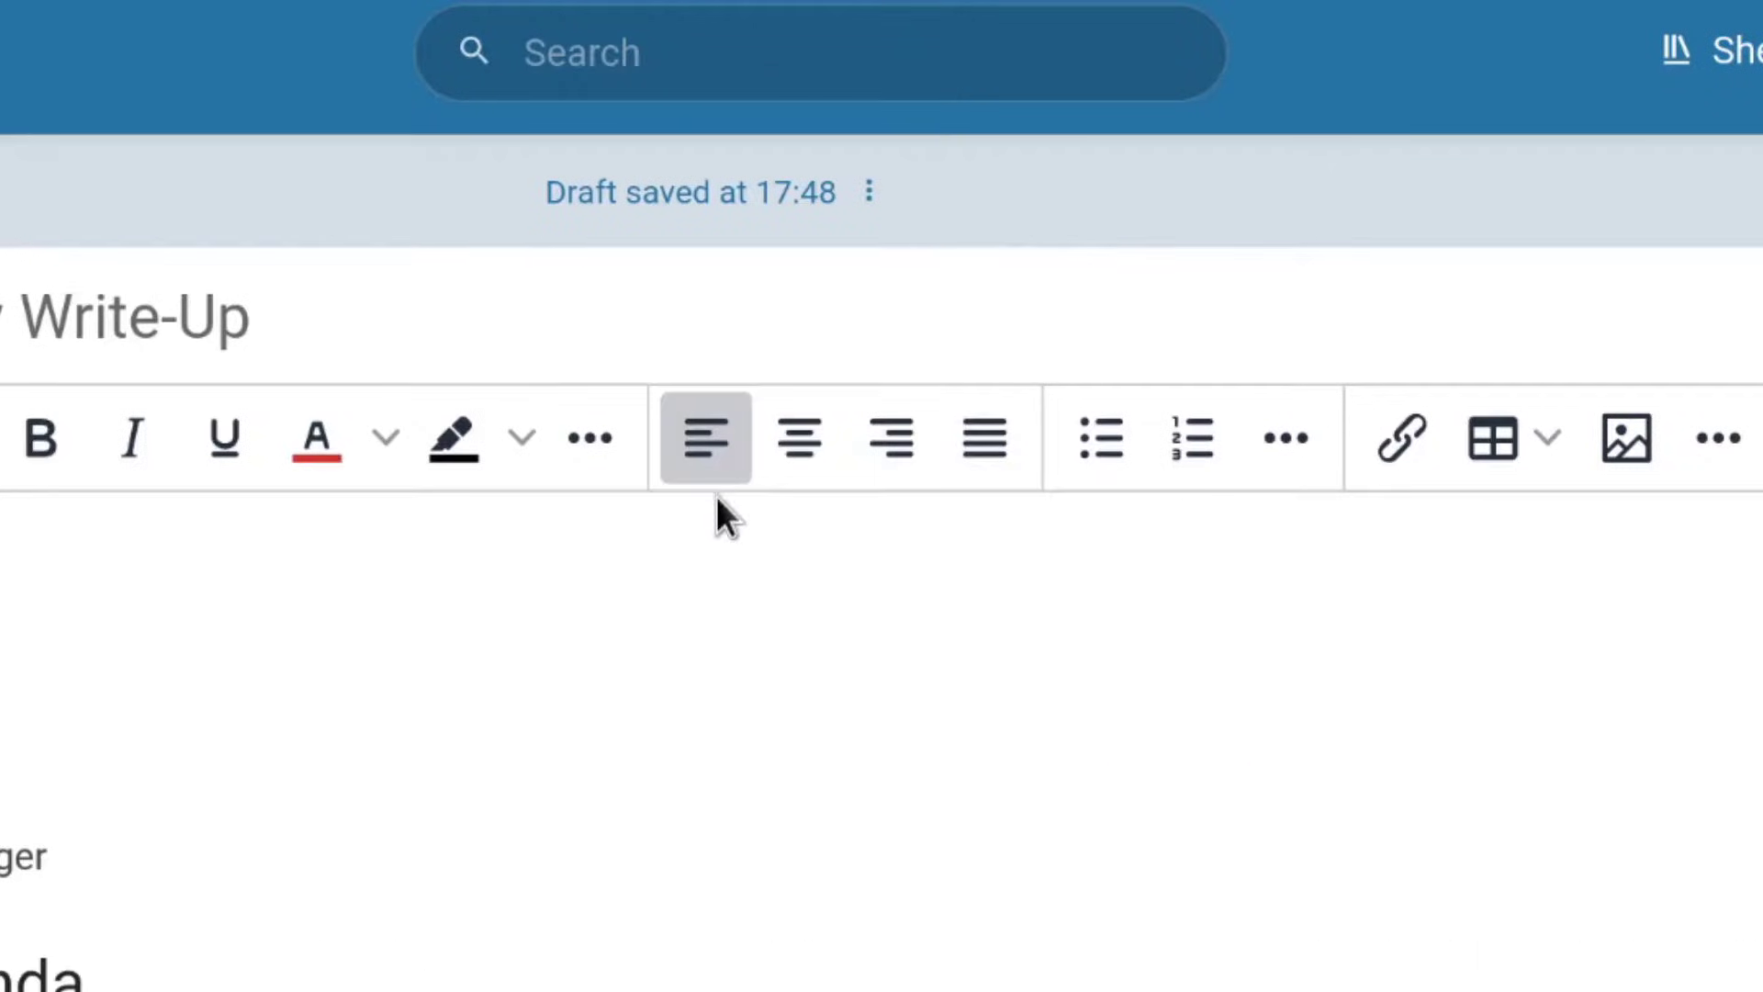
Try centre, right and justify alignment on the agenda paragraph, ending left-aligned.
click(846, 234)
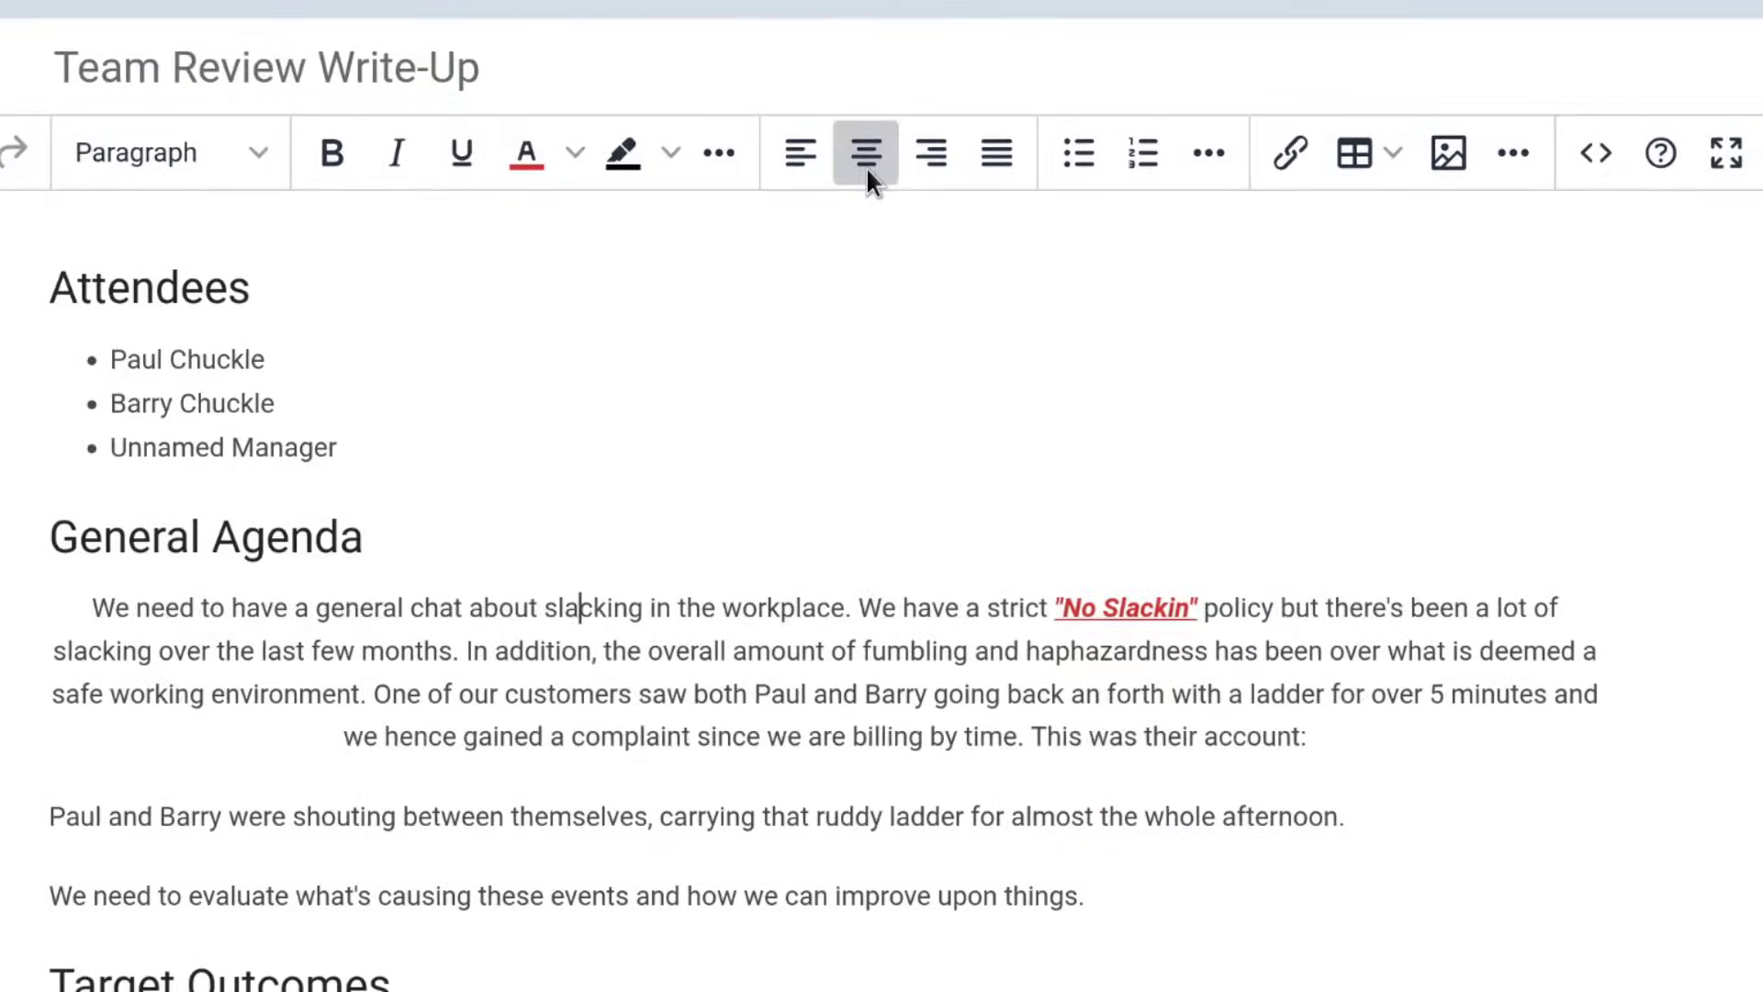
click(951, 154)
click(999, 167)
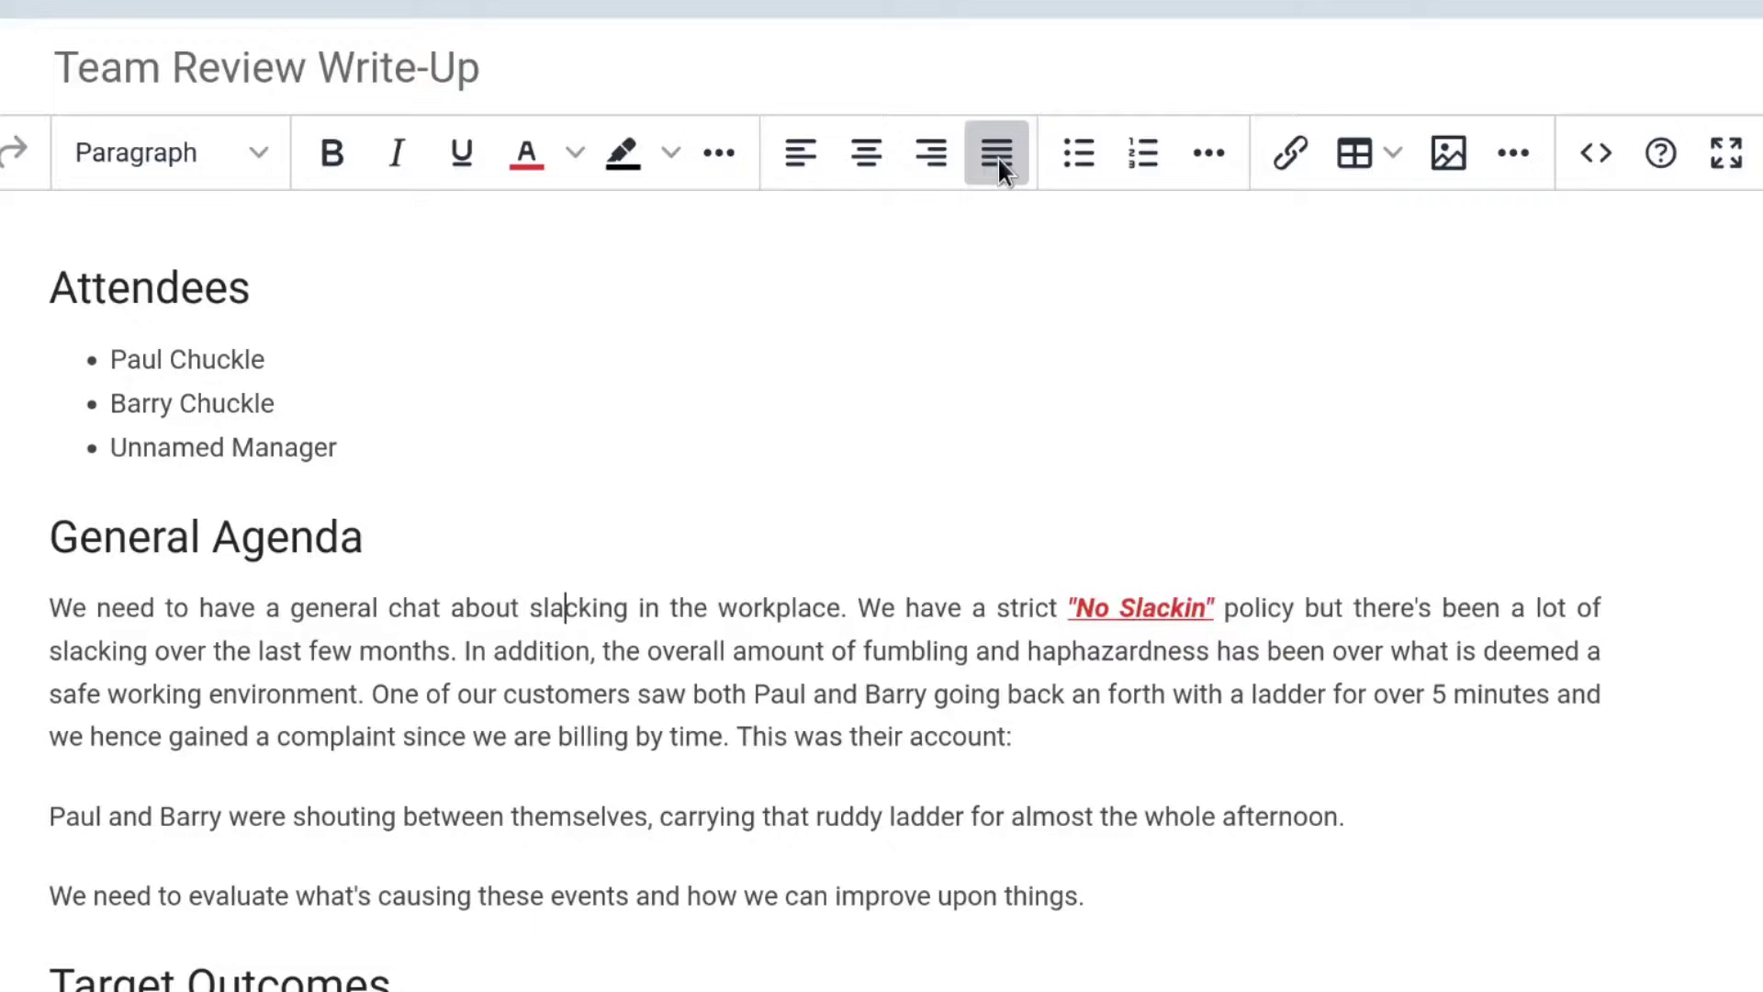
click(795, 158)
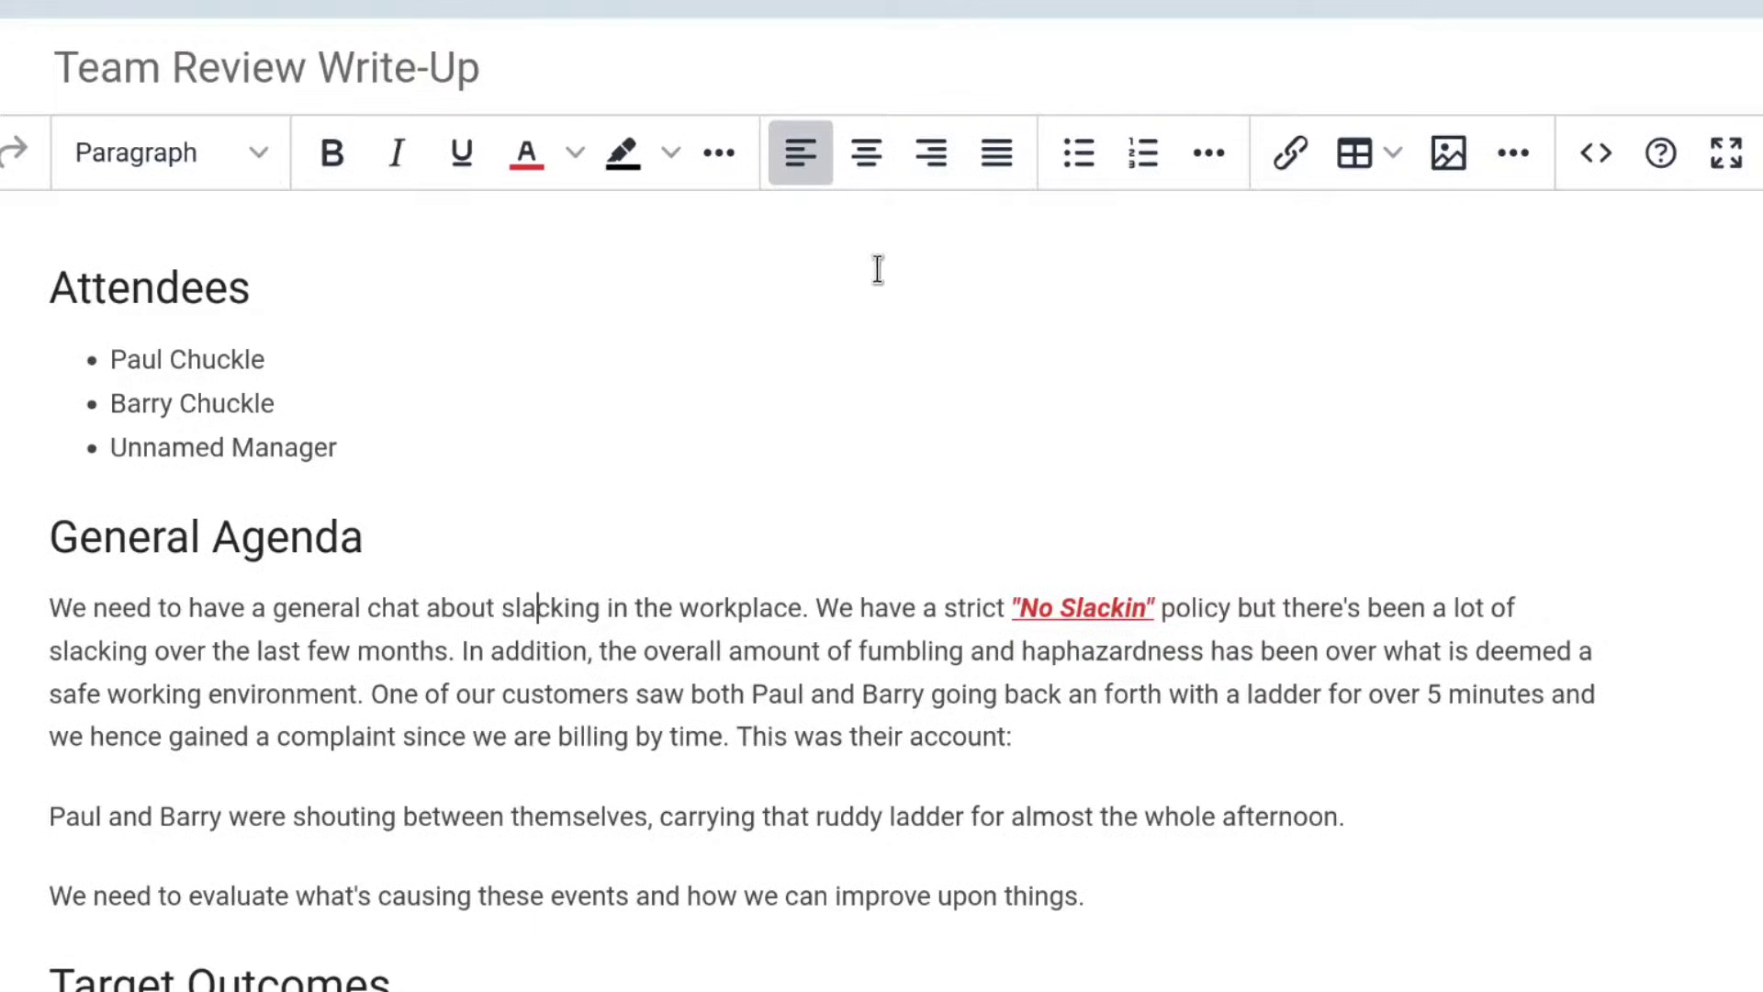
Convert the three Target Outcomes lines through bullet and numbered lists into a checklist.
drag(464, 973, 146, 834)
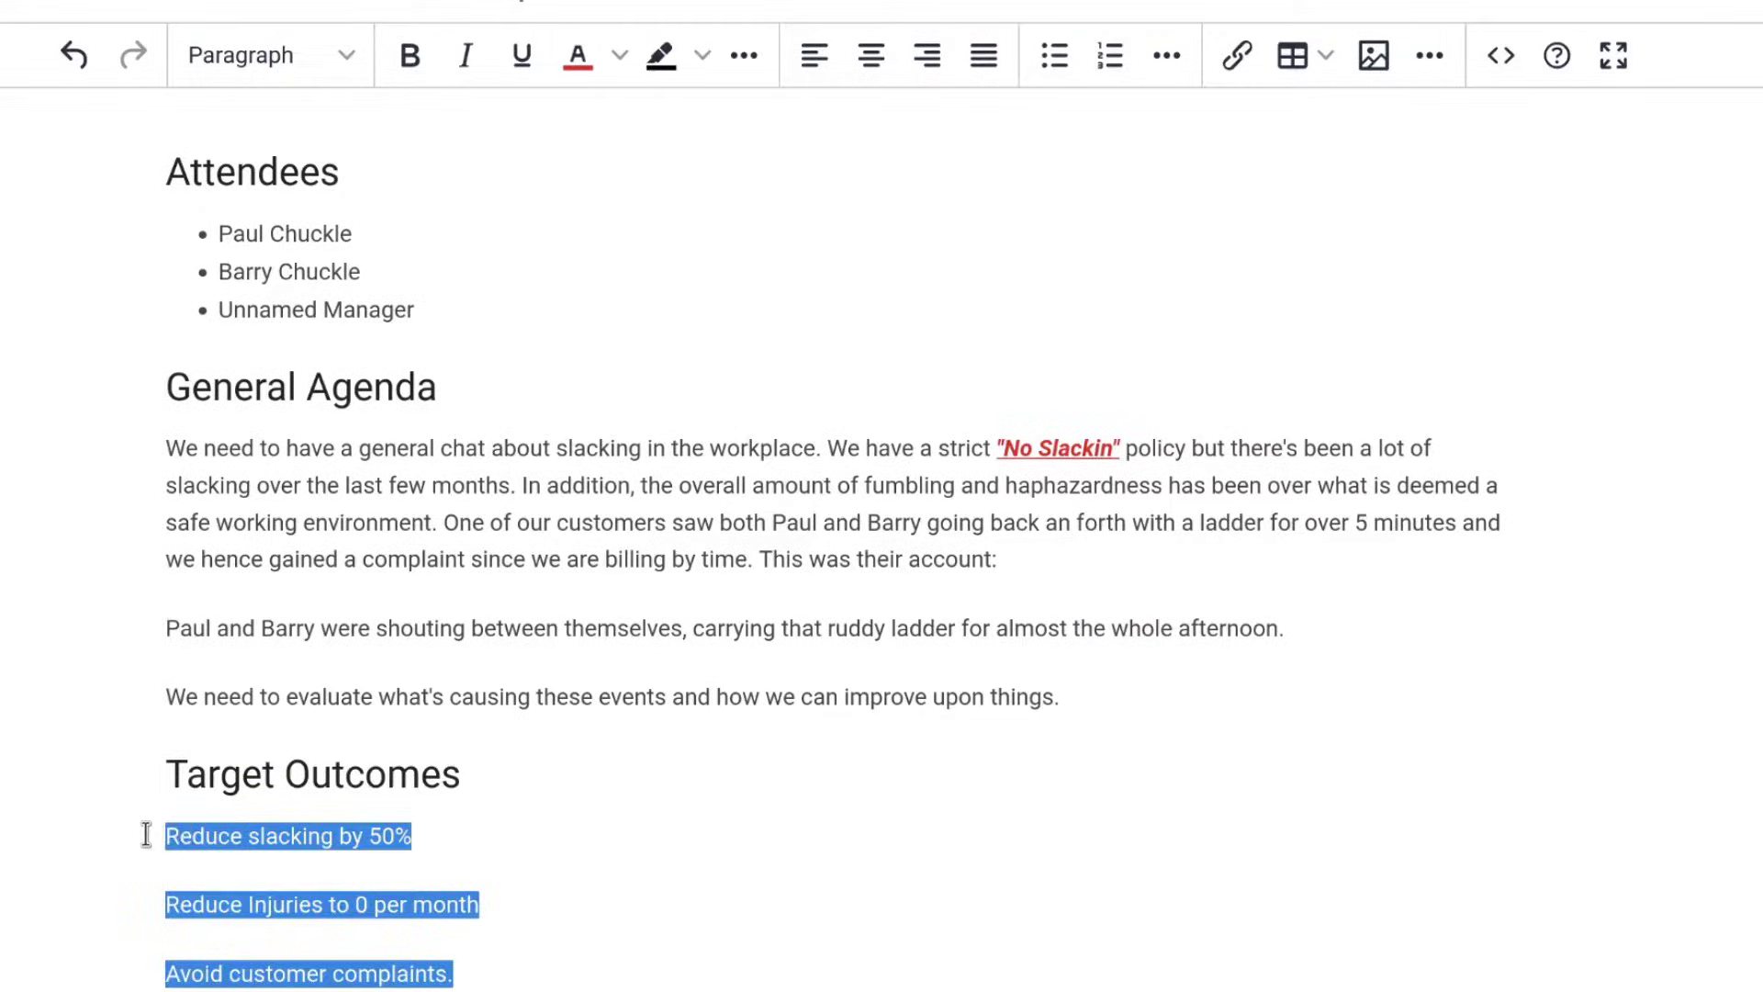
click(1055, 57)
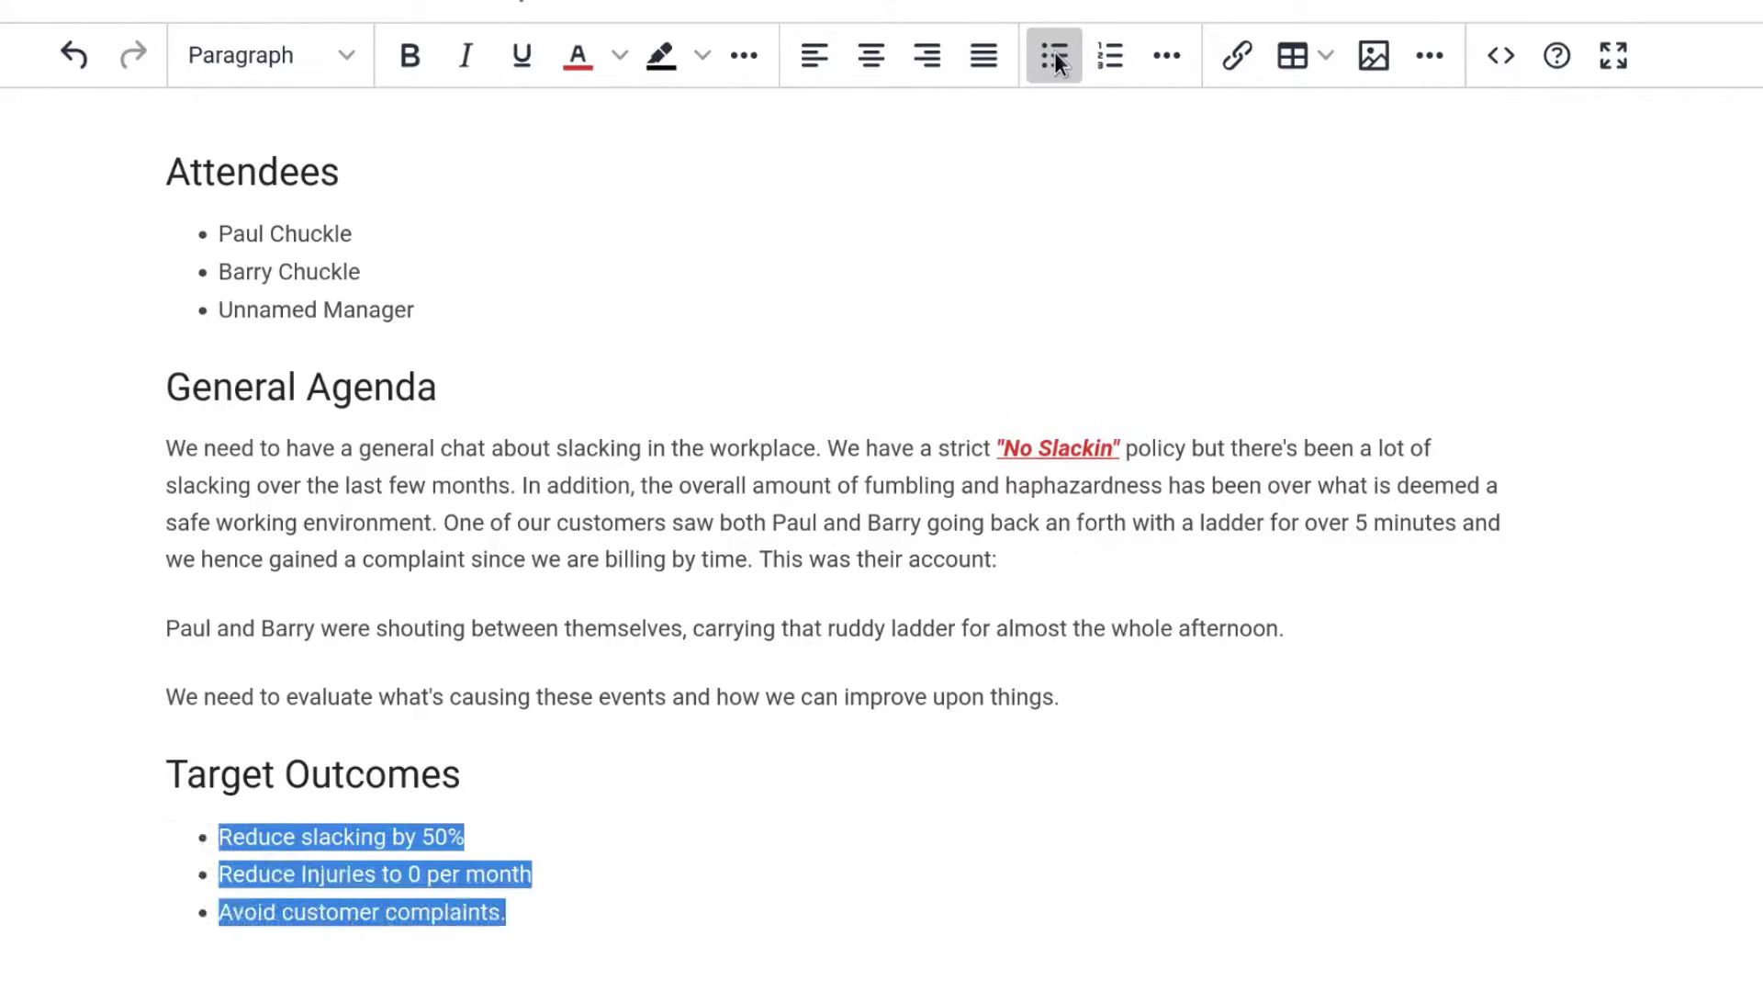
click(1119, 60)
click(1168, 57)
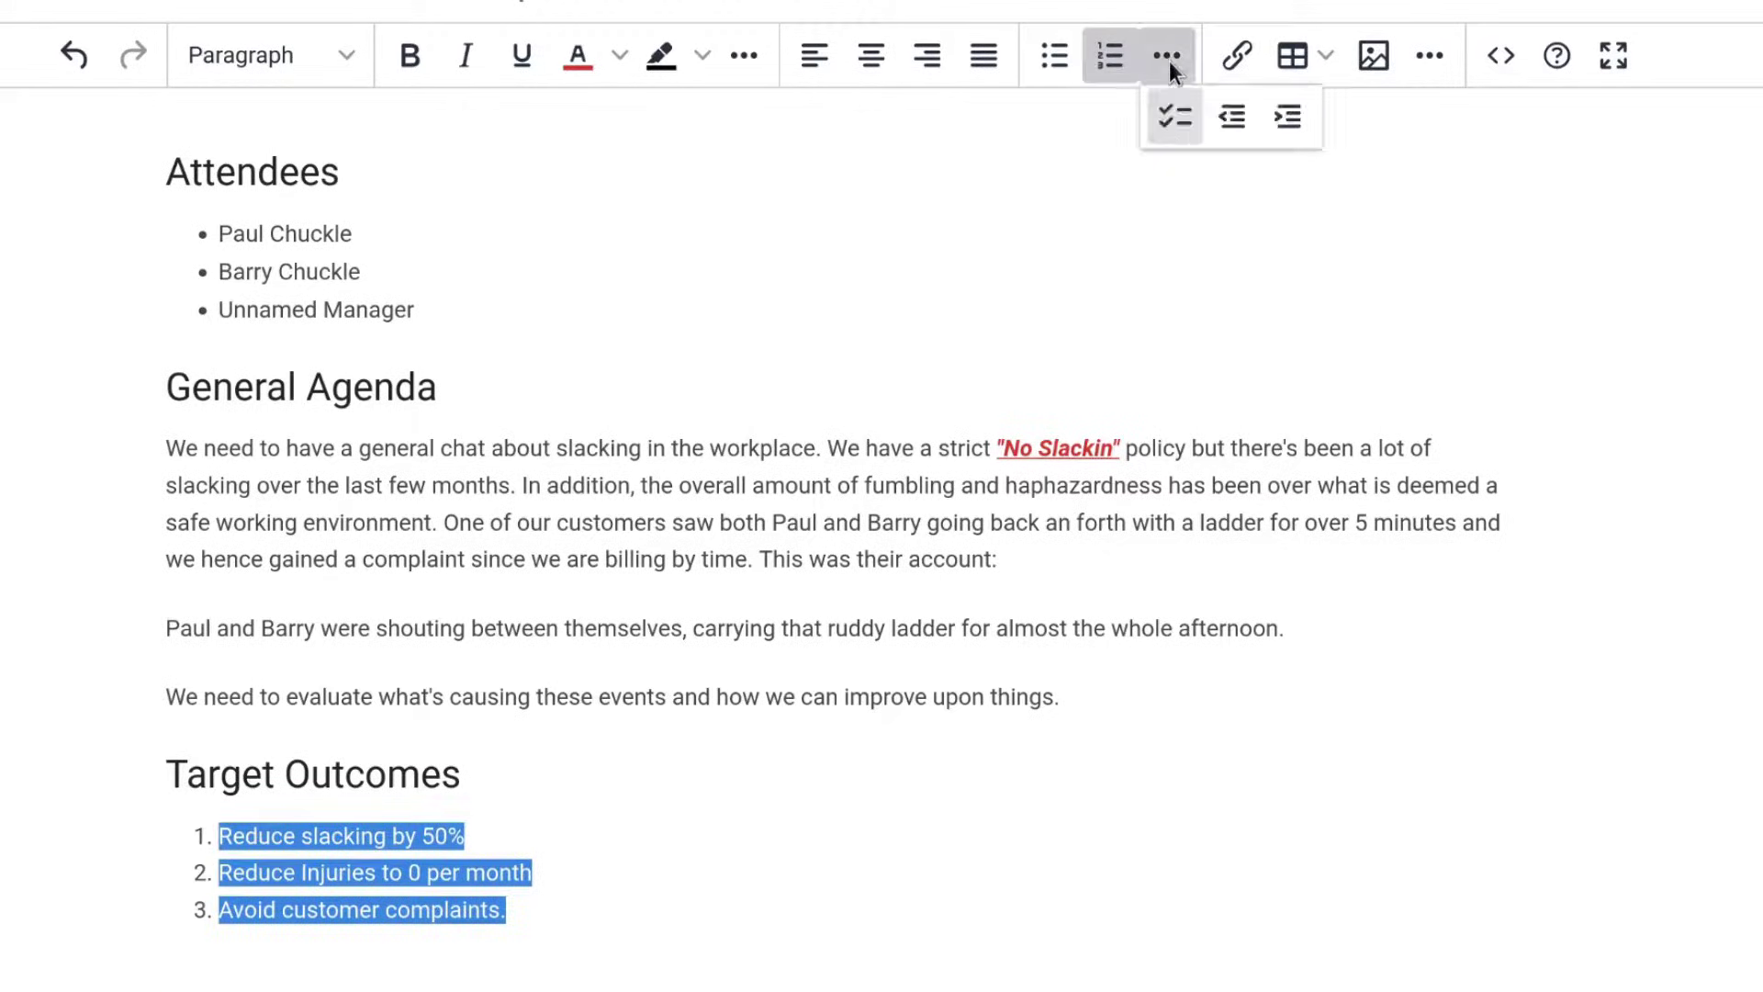
click(1188, 113)
click(222, 902)
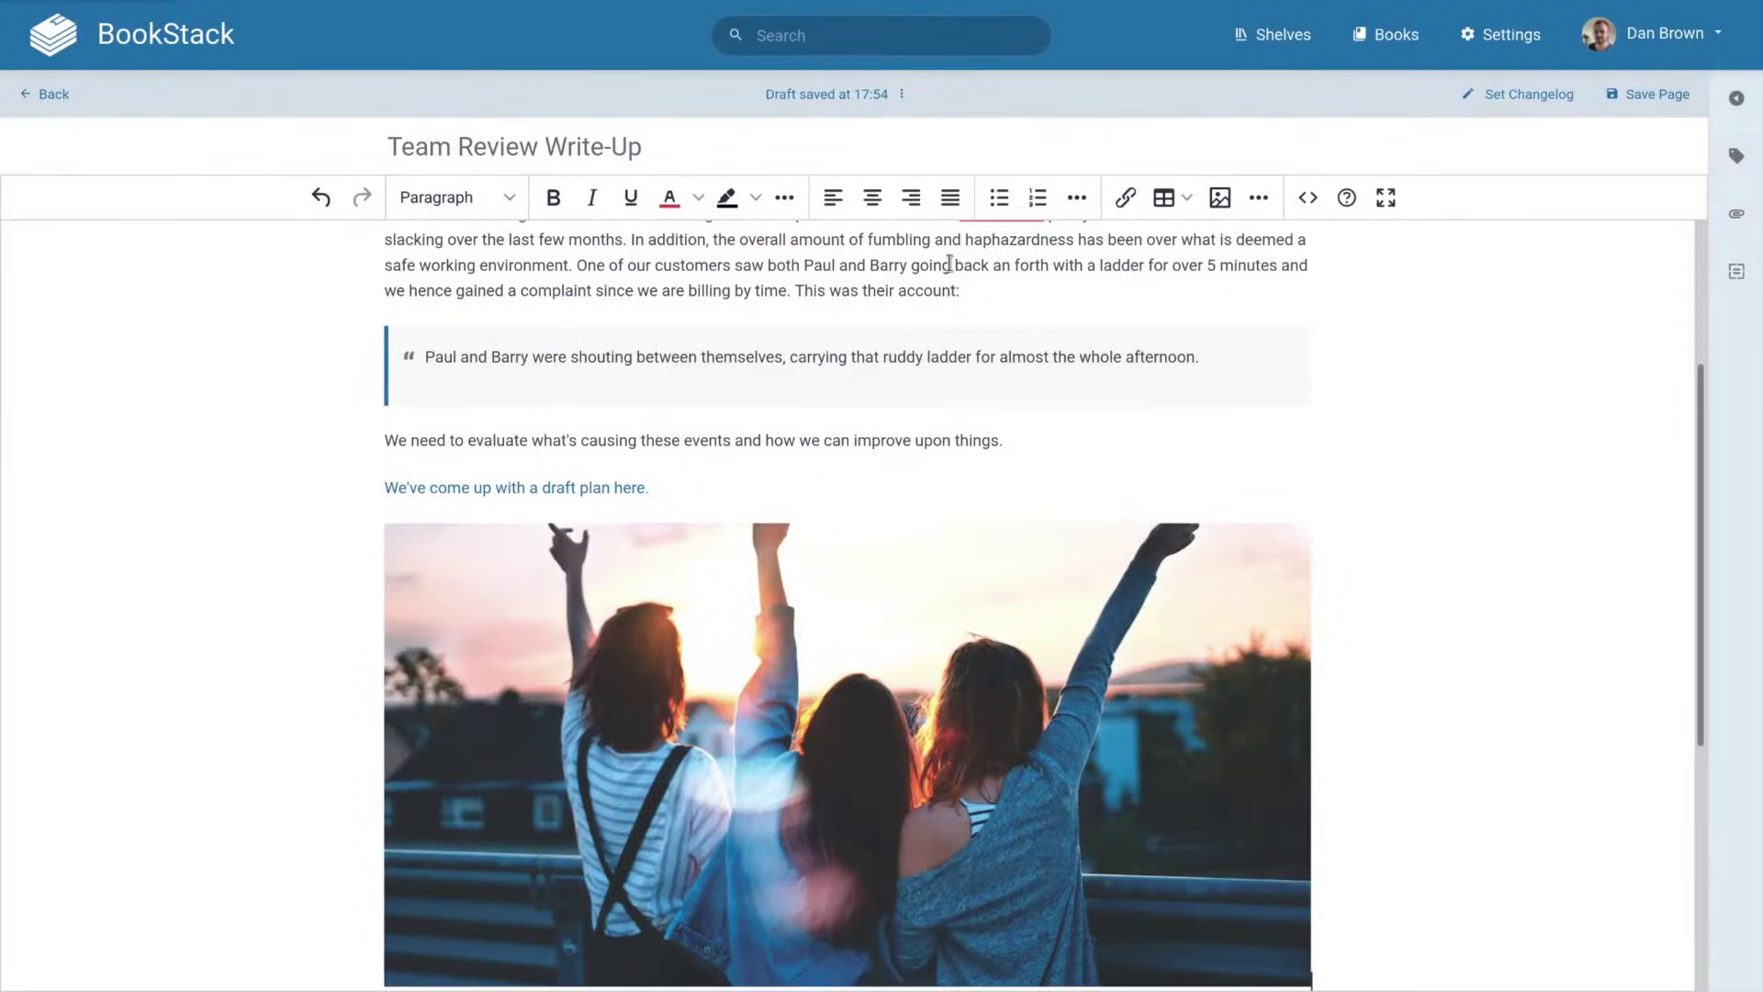
Insert the JavaScript code block, embed the YouTube video, and confirm the Agenda Details collapsible block.
scroll(956, 550, down, 4)
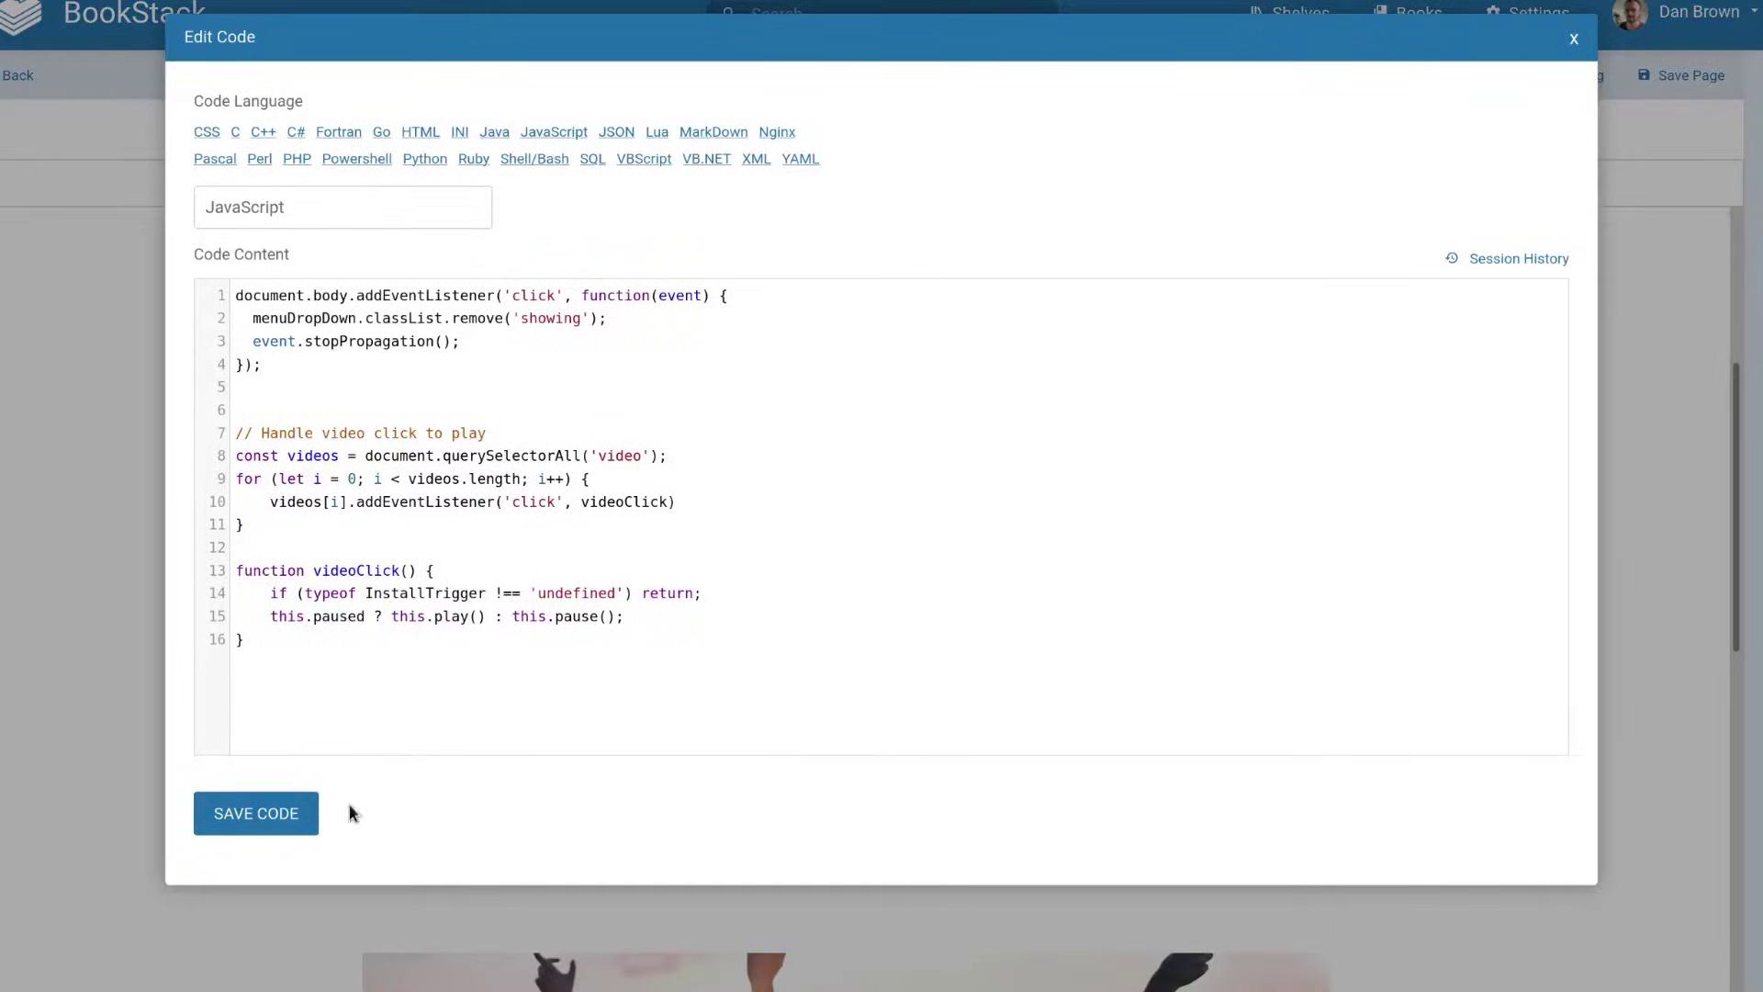
click(311, 810)
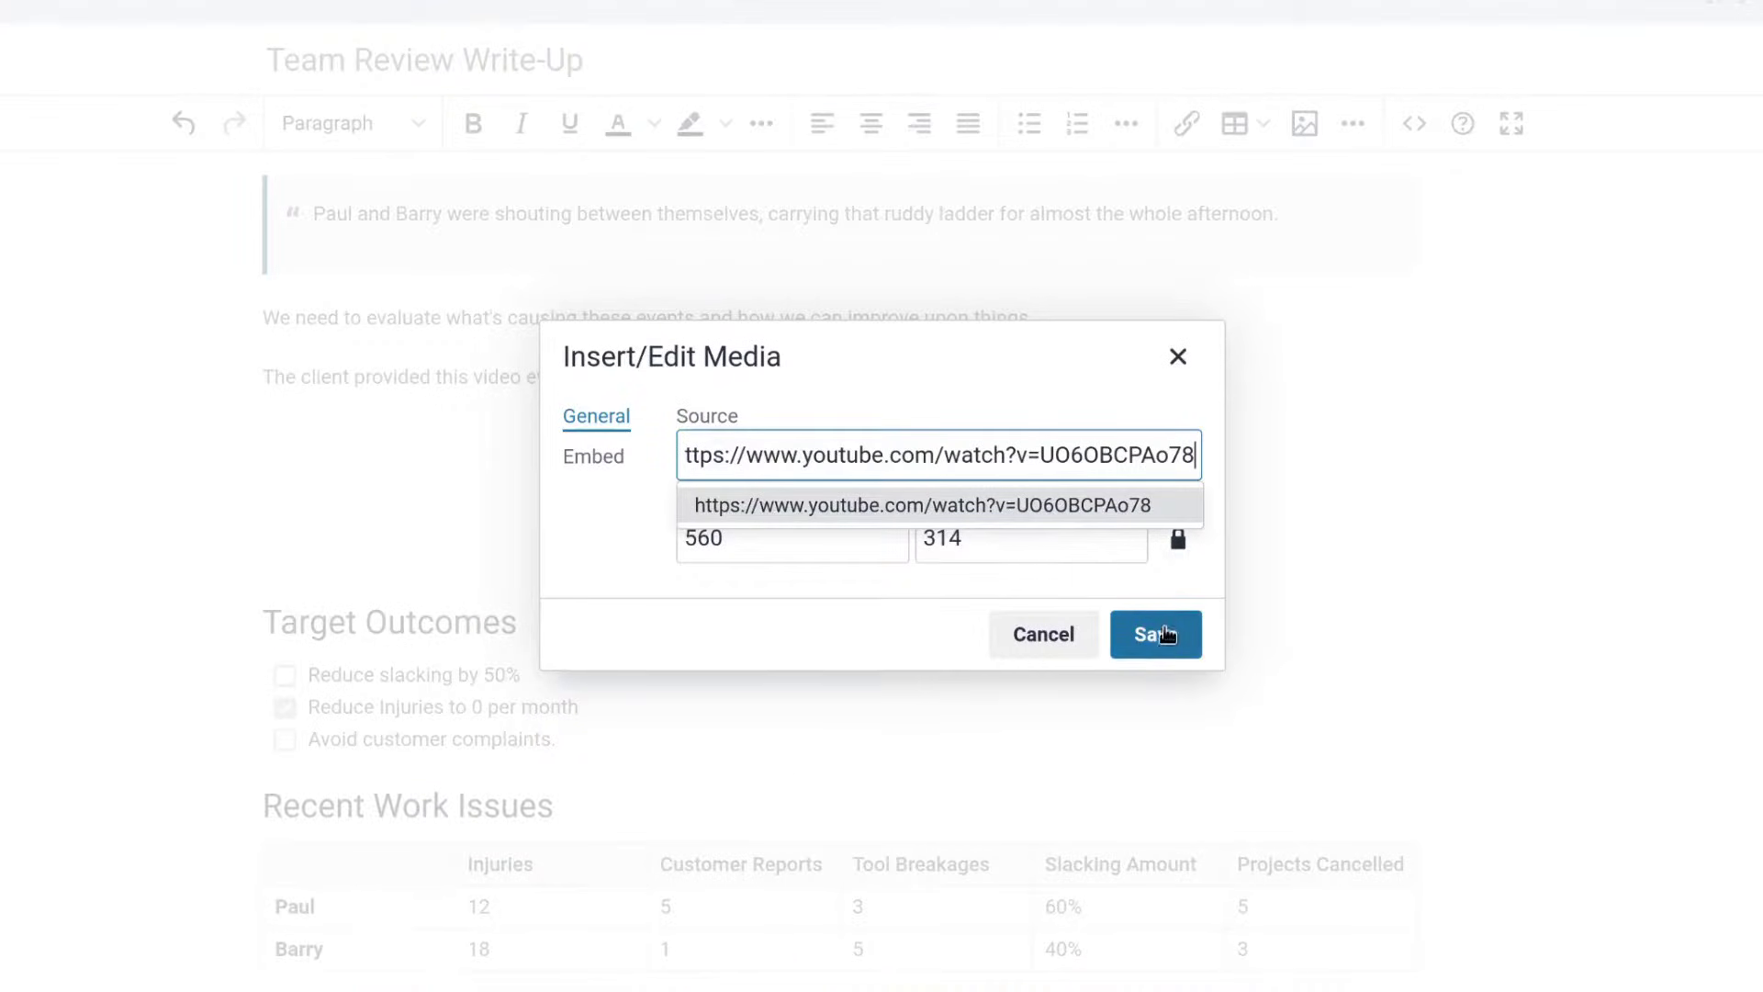
click(1153, 634)
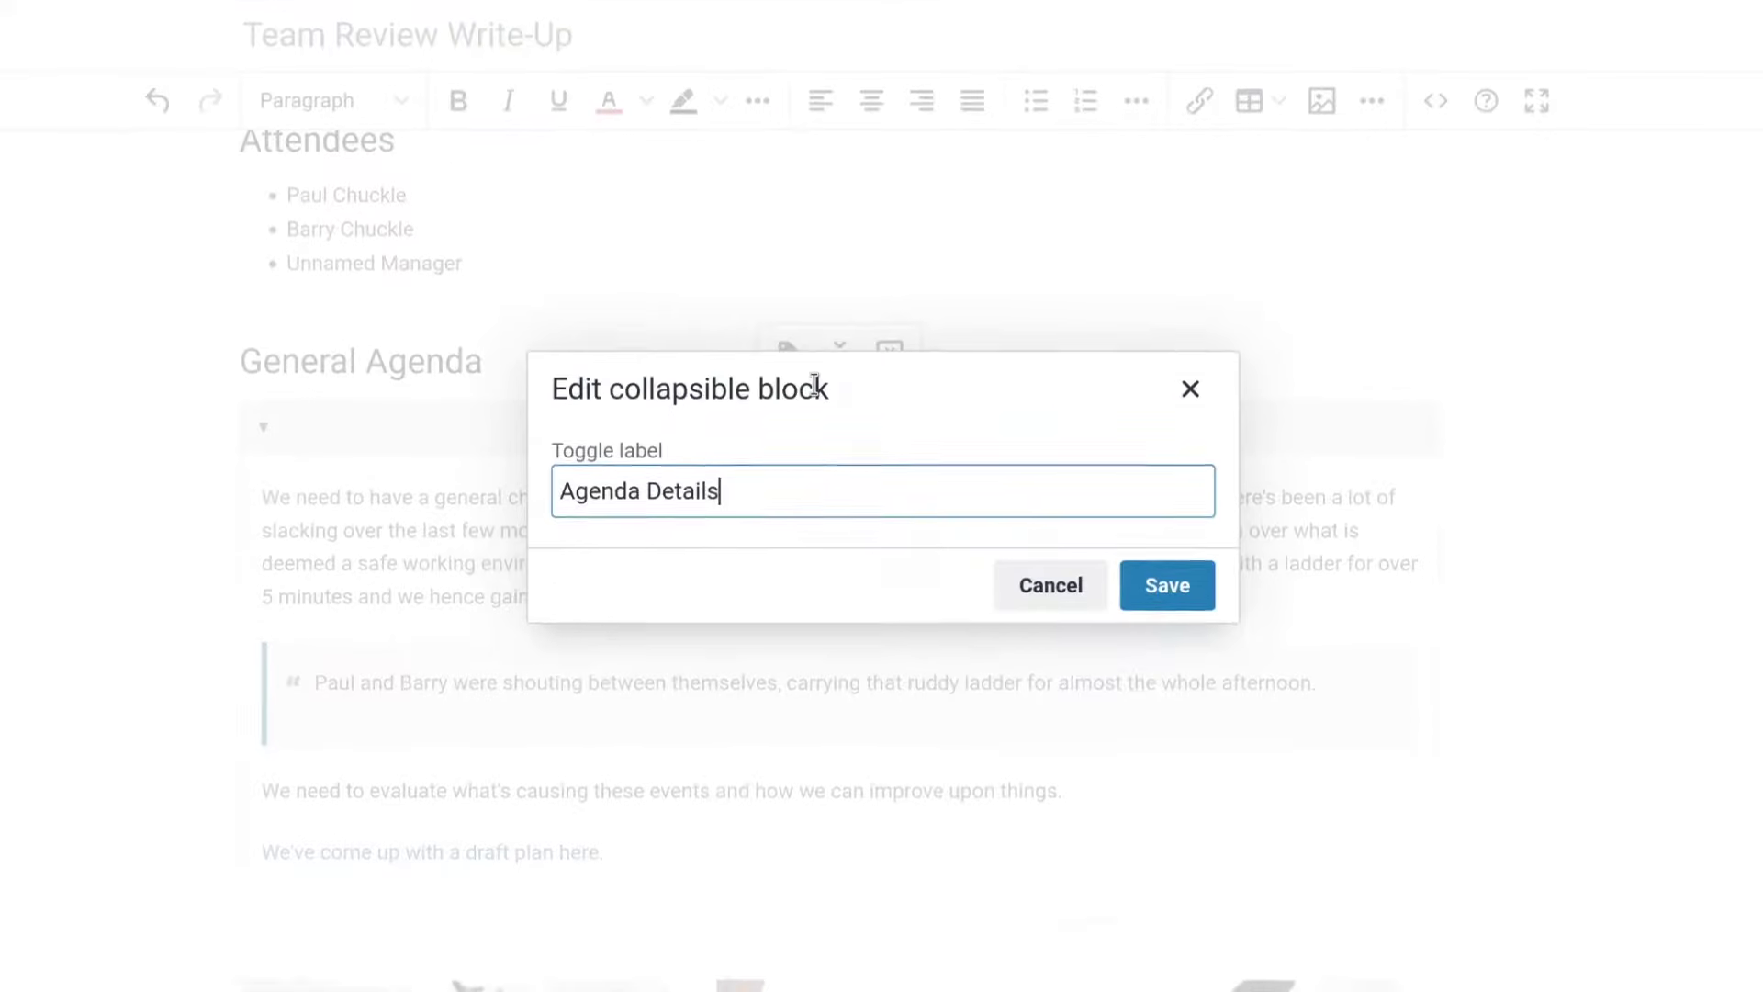
key(Return)
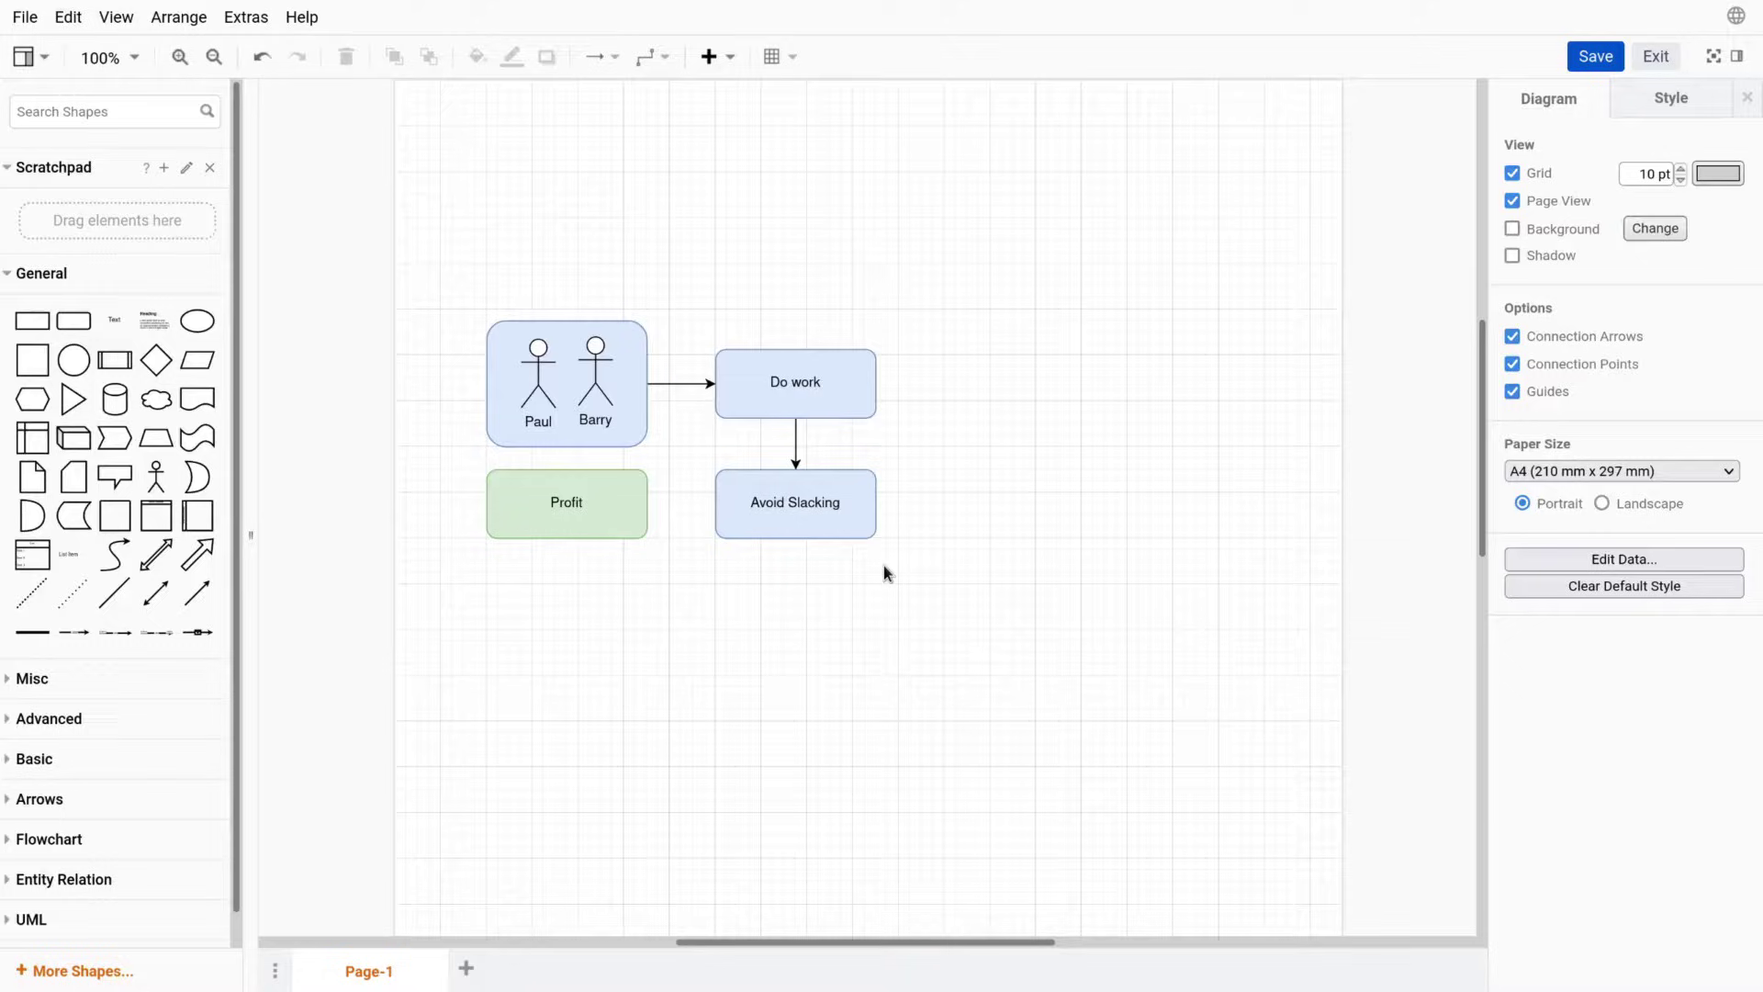
Connect Avoid Slacking to Profit with an arrow and save the diagram back into the page.
click(720, 504)
drag(648, 503, 646, 503)
click(1596, 57)
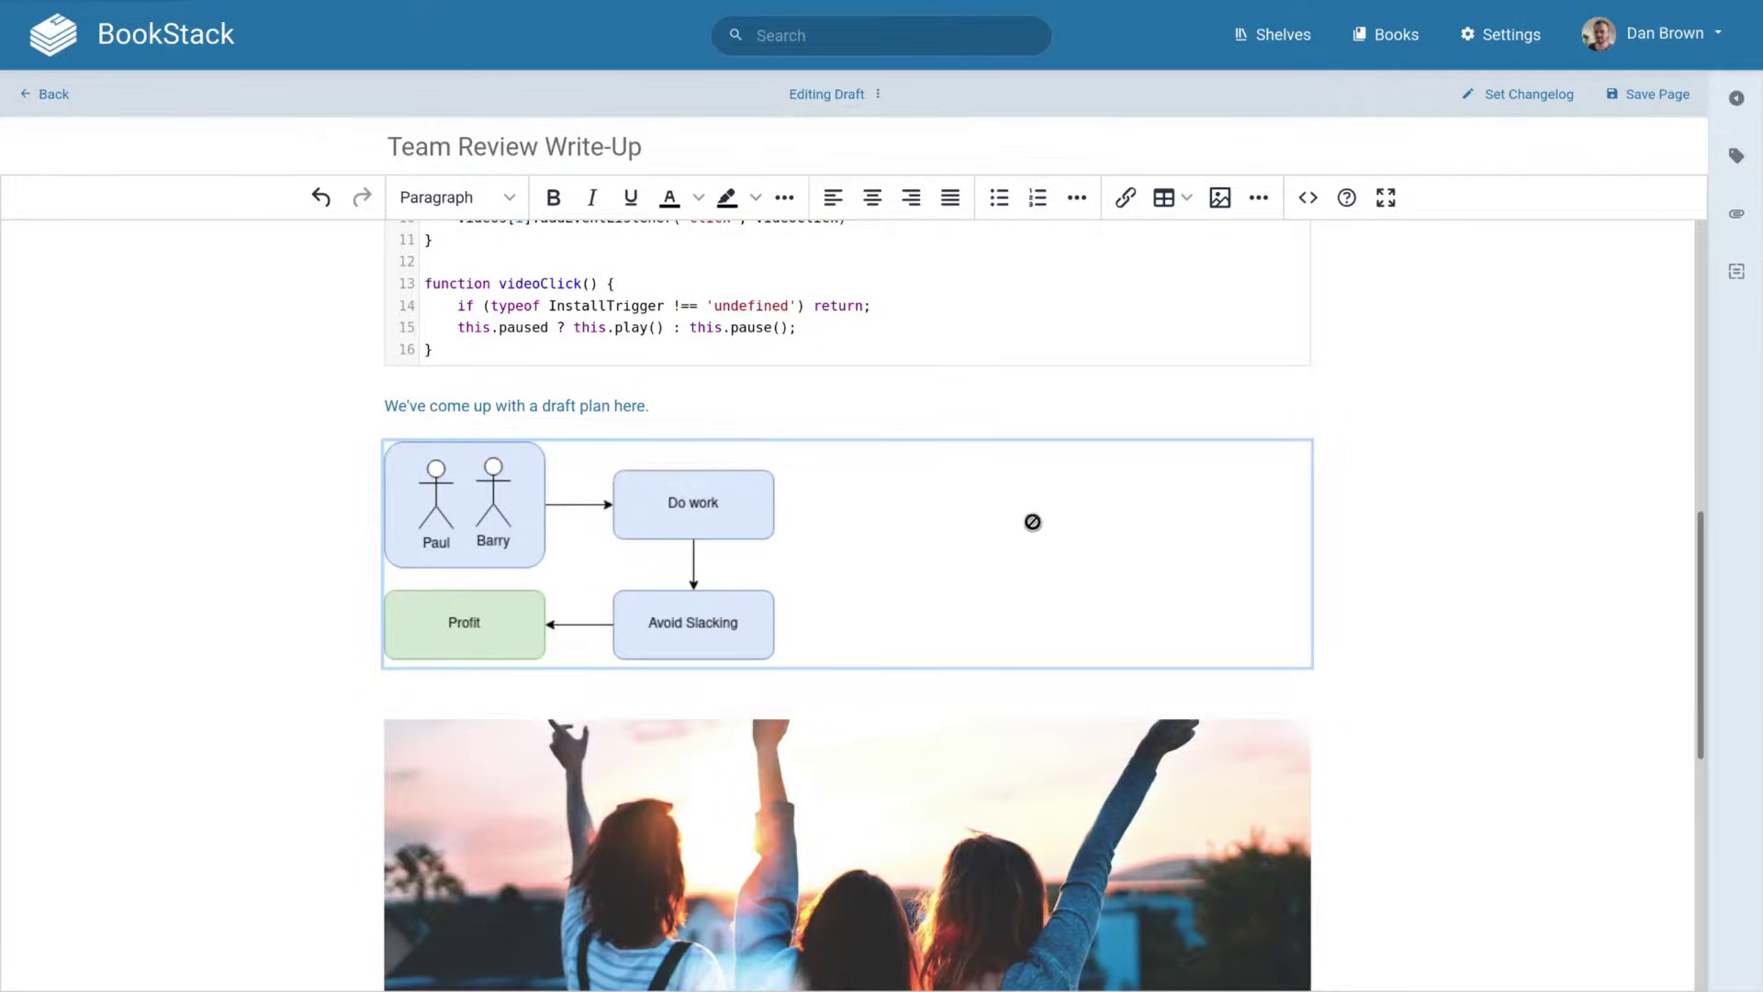
Duplicate the Feed reader phone mockup to its right and begin editing the copy's New York City title.
click(621, 677)
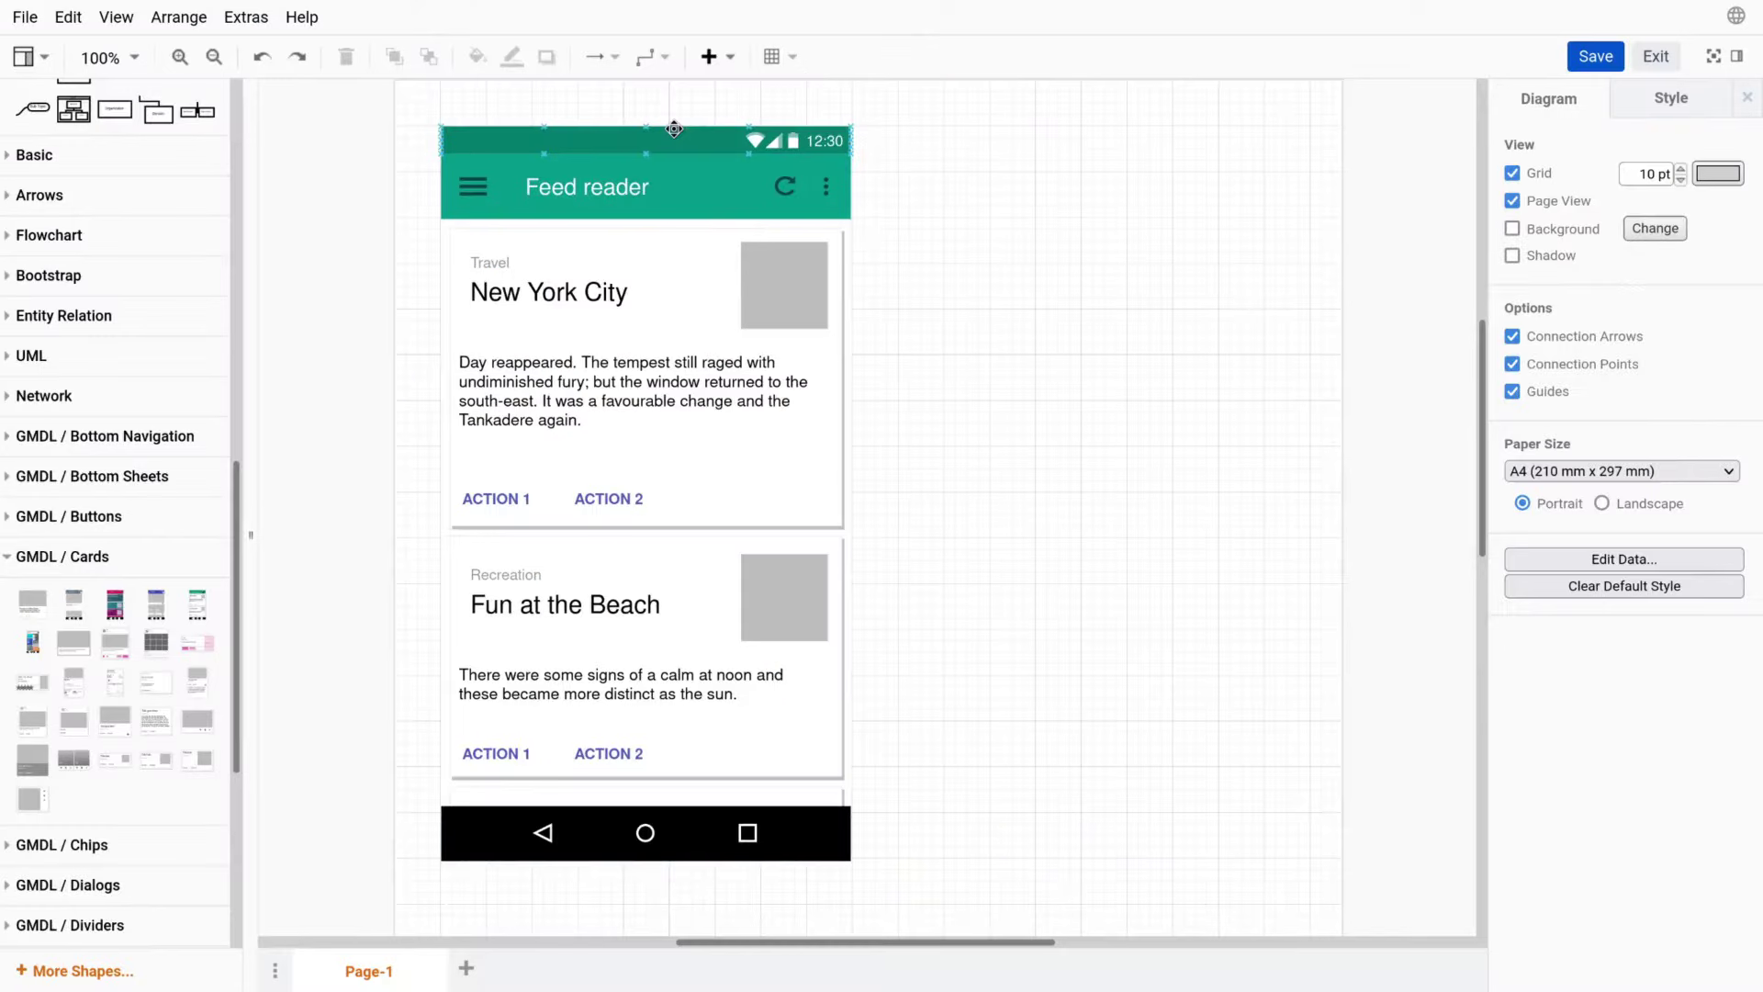
click(674, 129)
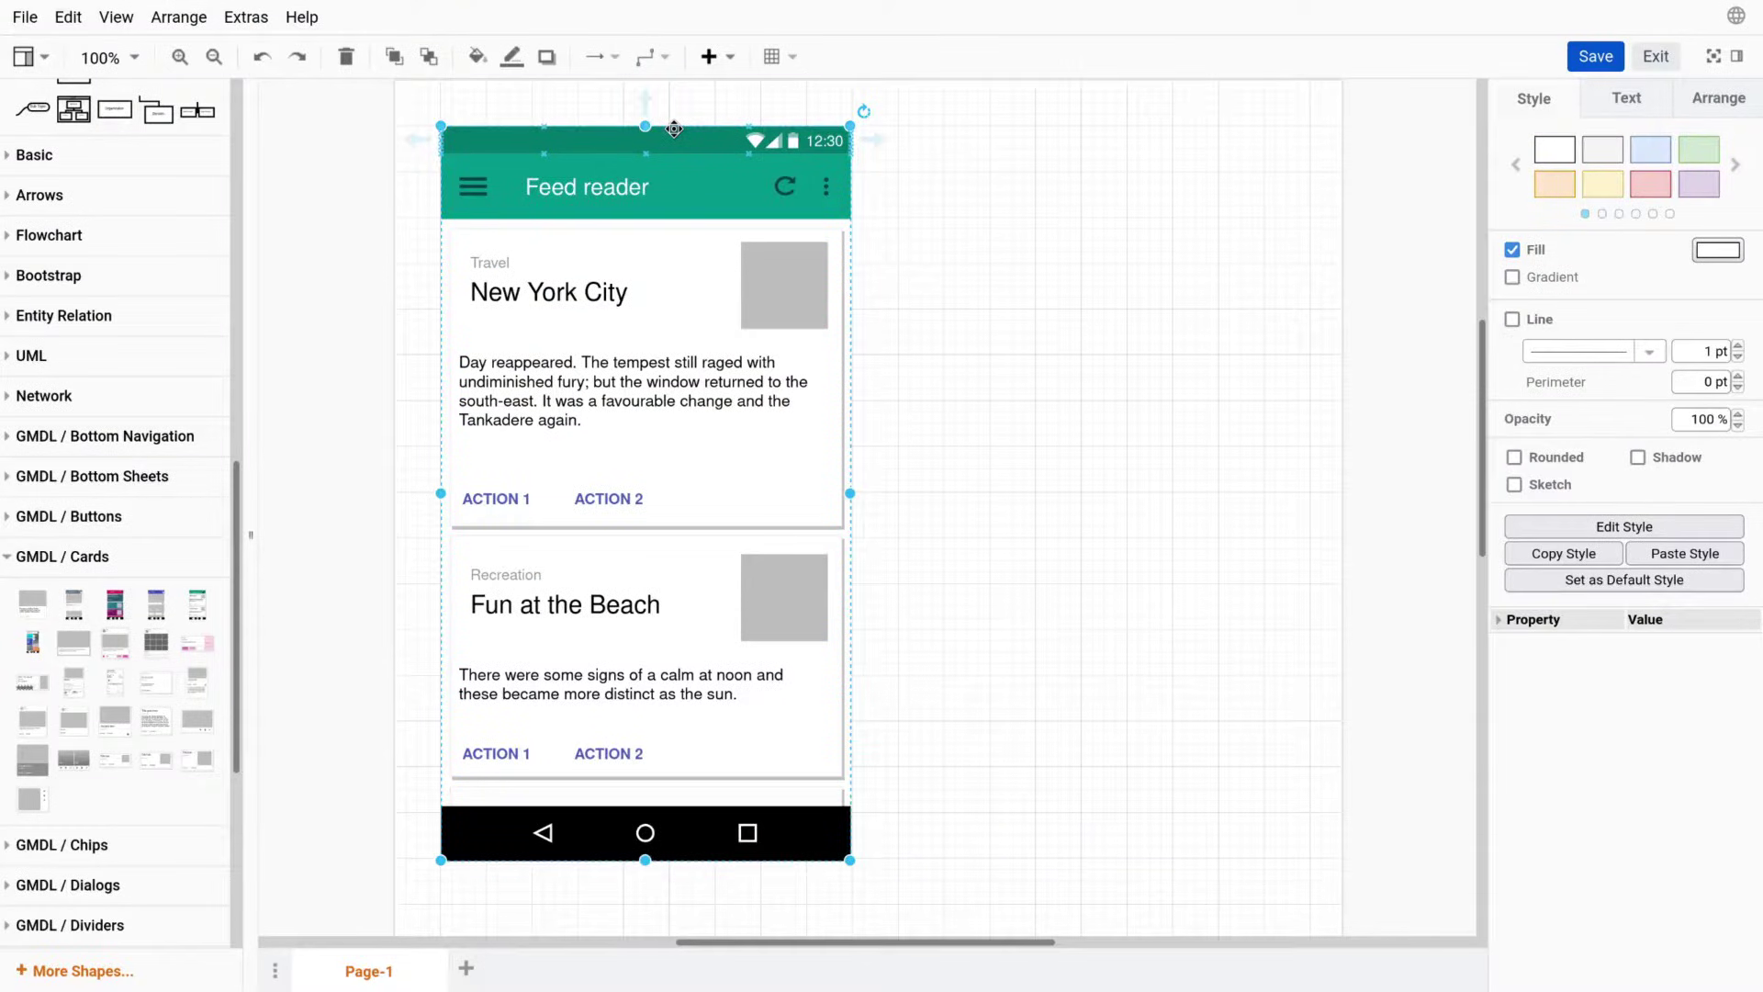
key(ctrl+d)
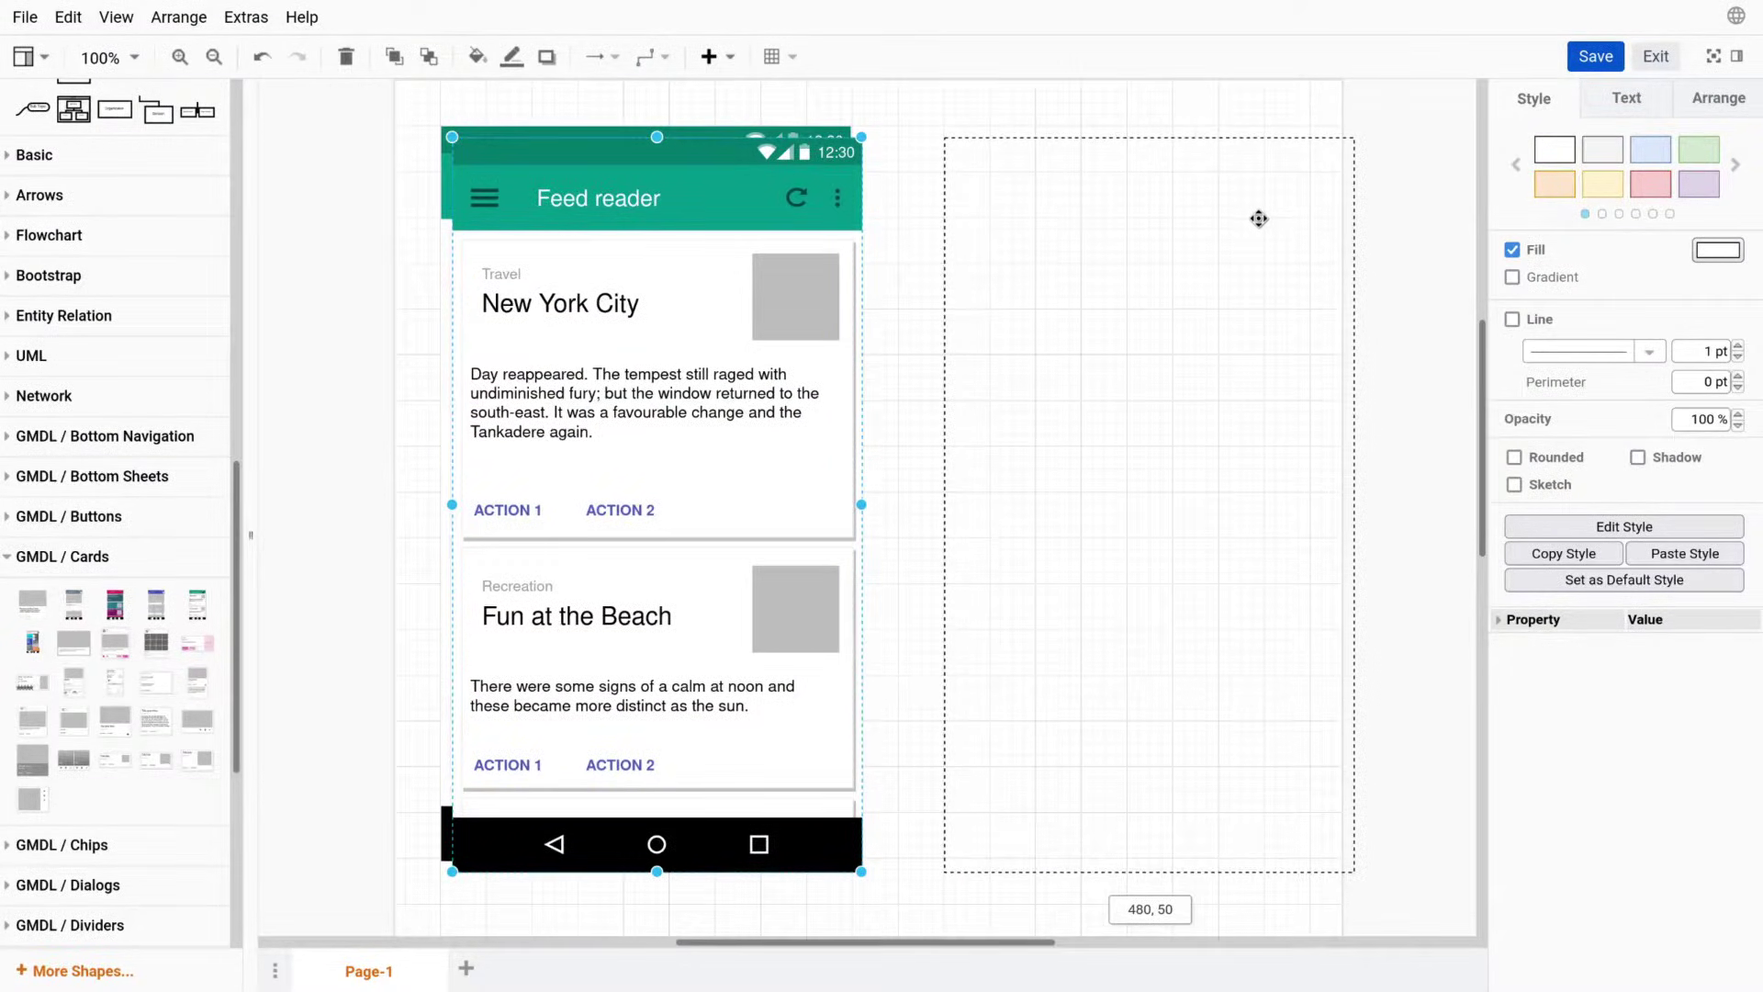
drag(1259, 218, 1259, 219)
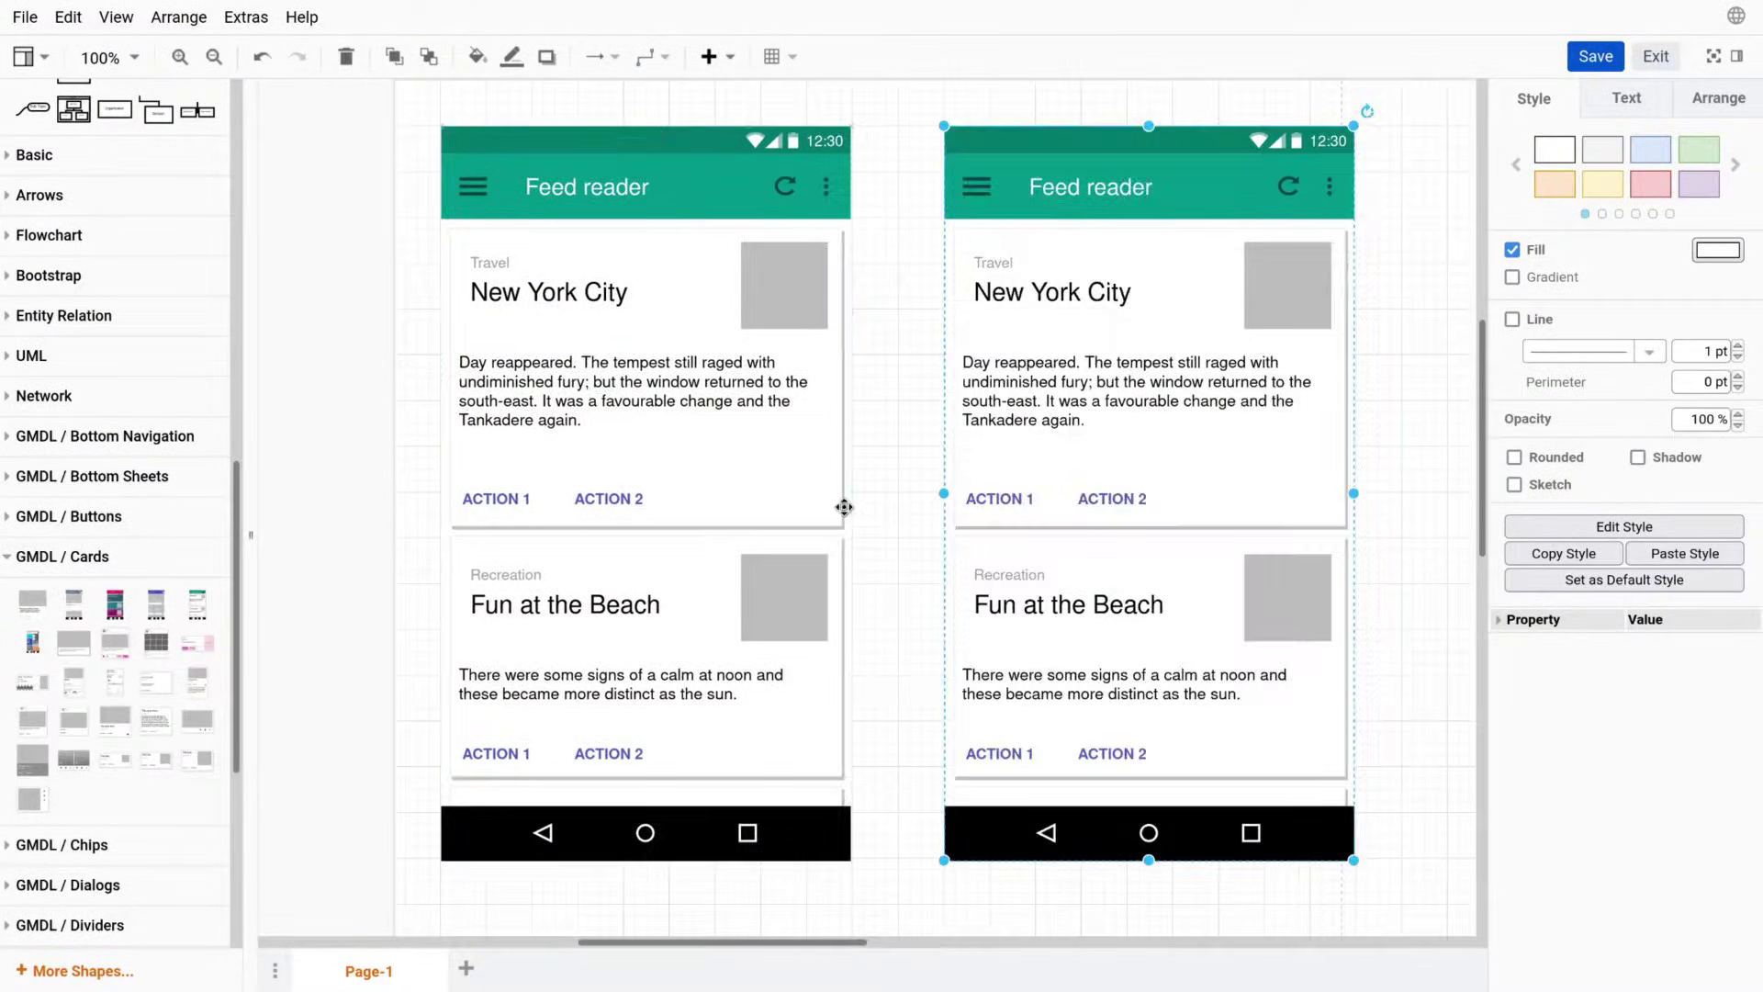
click(938, 514)
double_click(1078, 297)
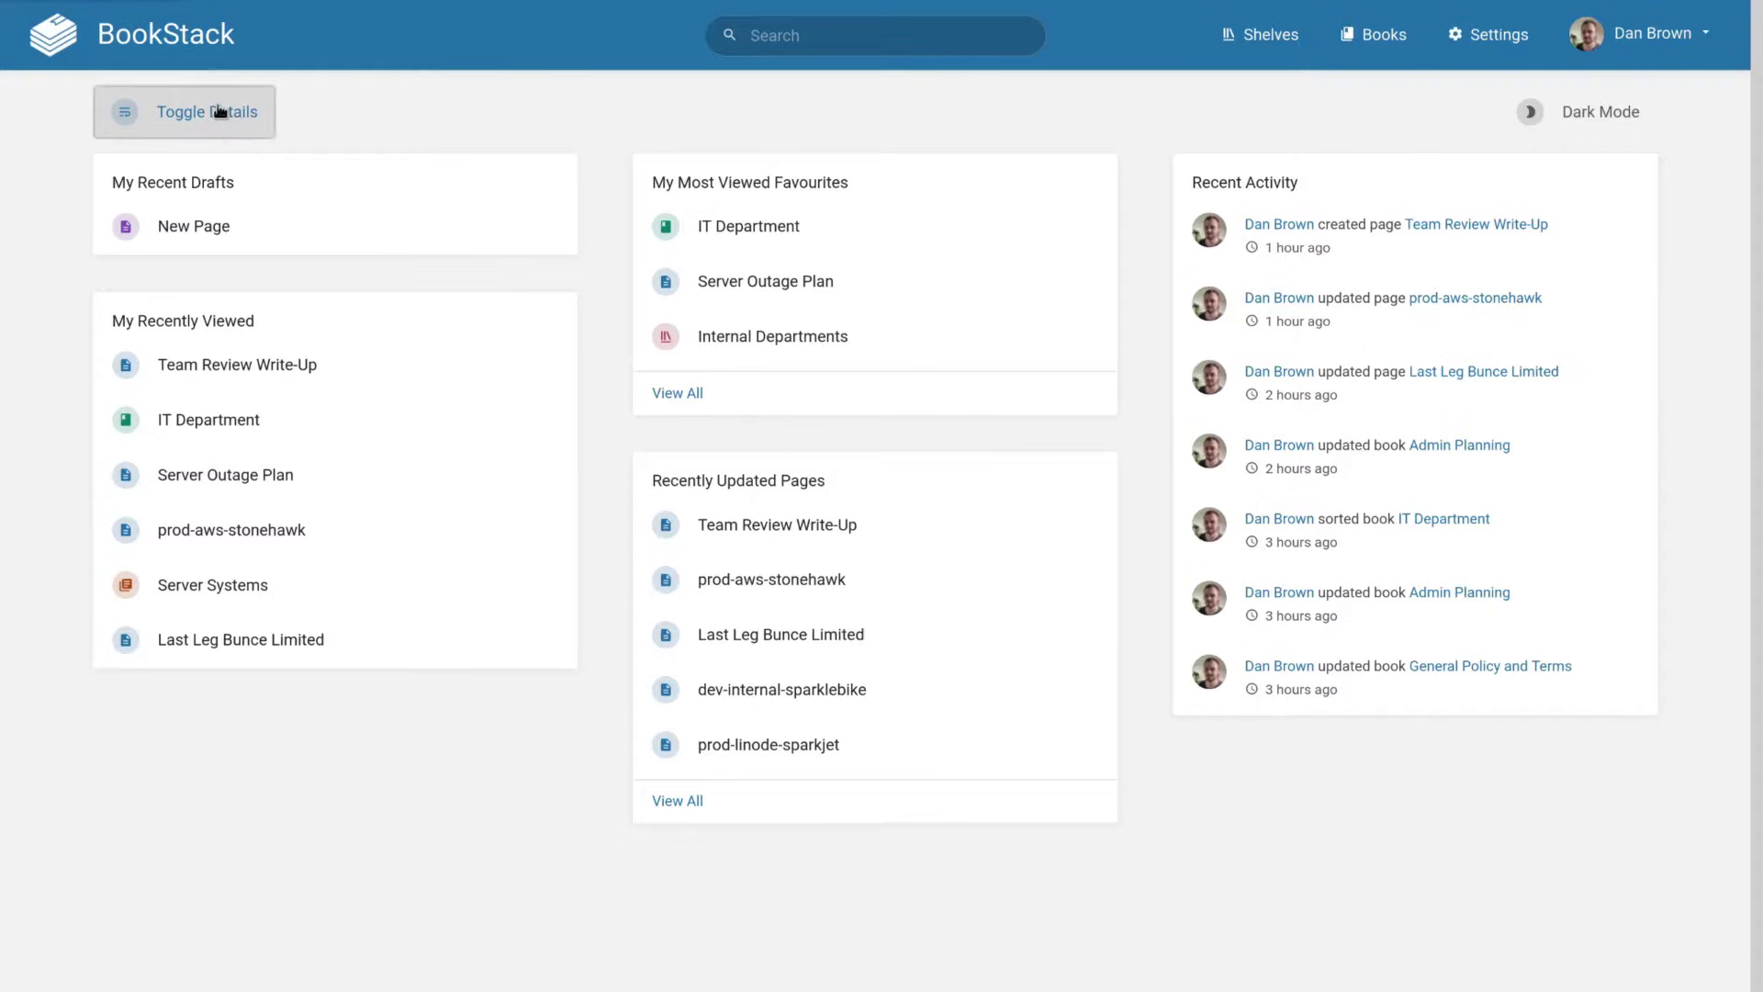
Toggle details so descriptions appear under each dashboard list item.
click(221, 112)
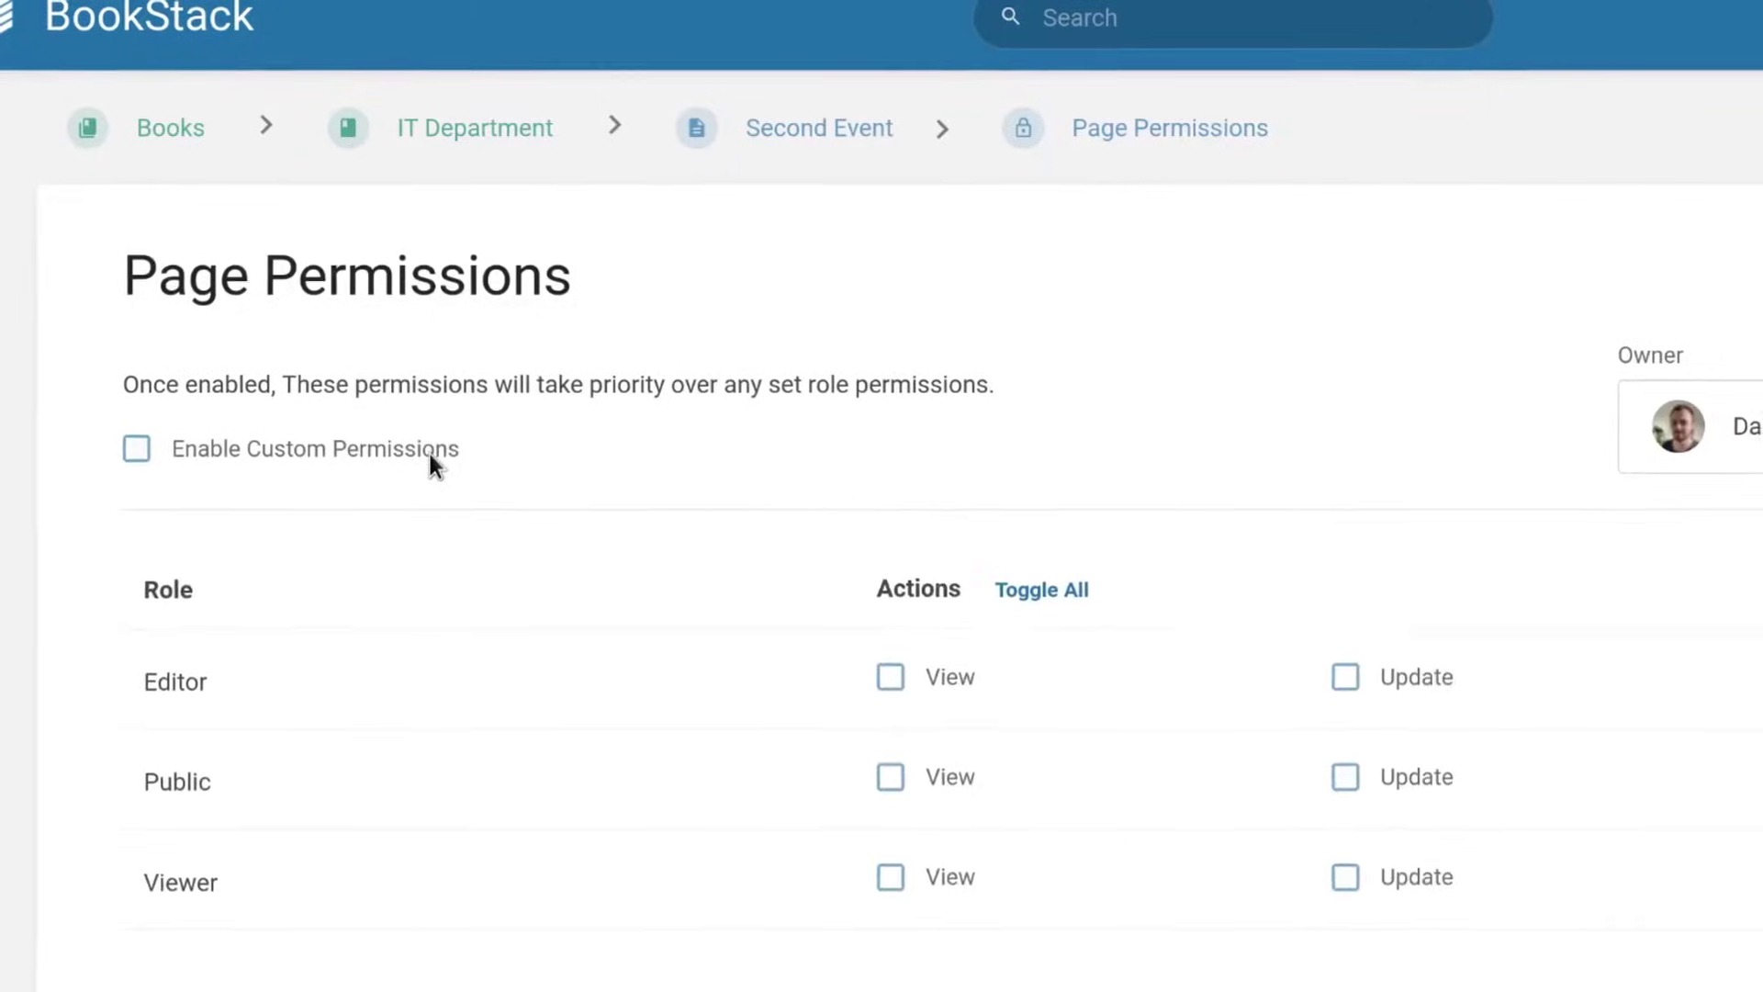
Enable custom page permissions giving all roles every action, removing Public's view and update rights.
click(425, 455)
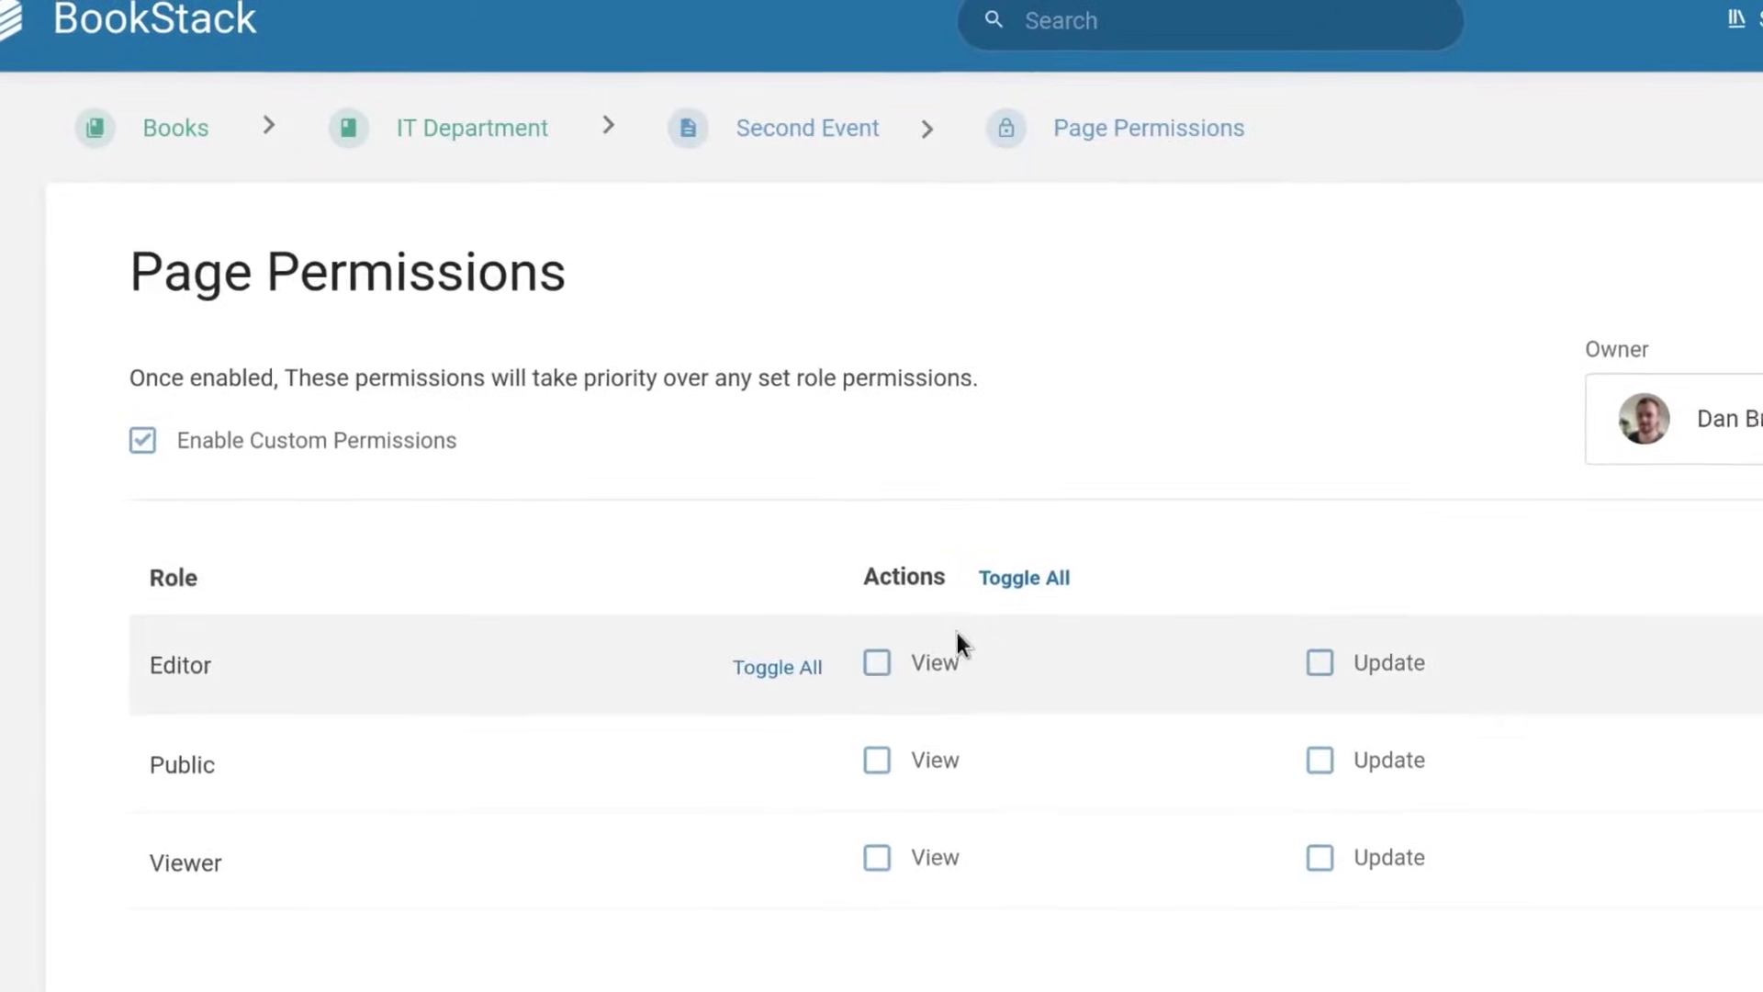
click(1004, 573)
click(898, 727)
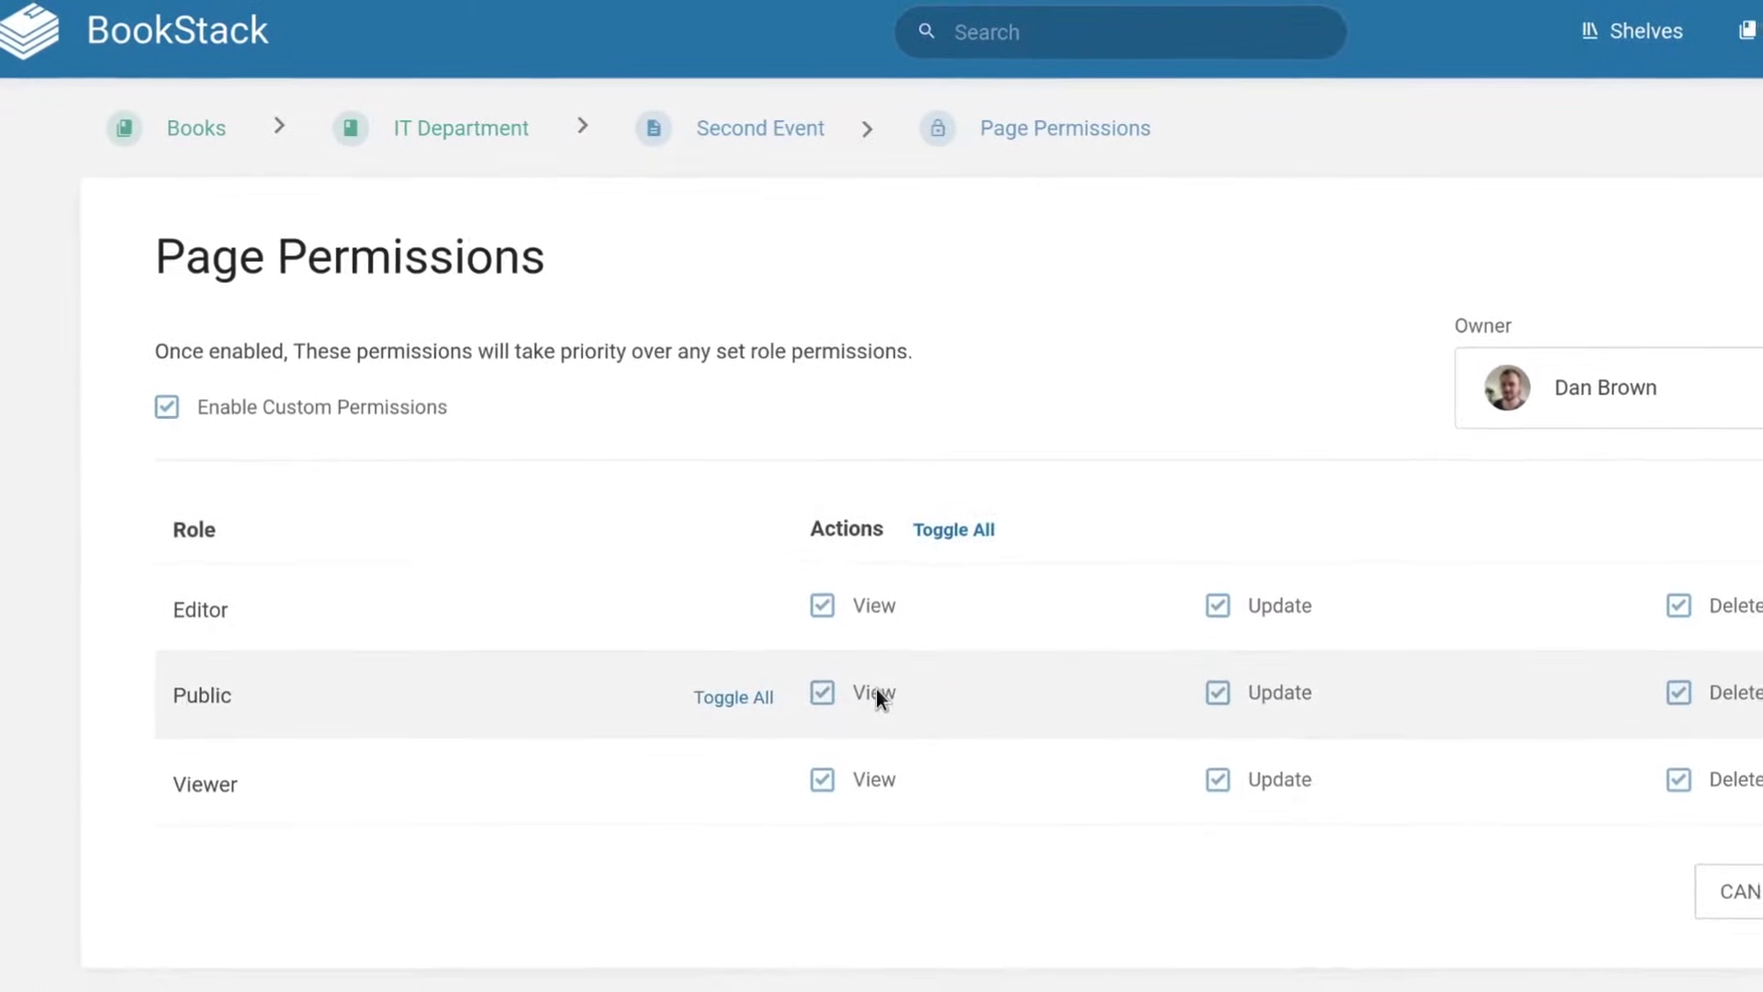
click(1274, 729)
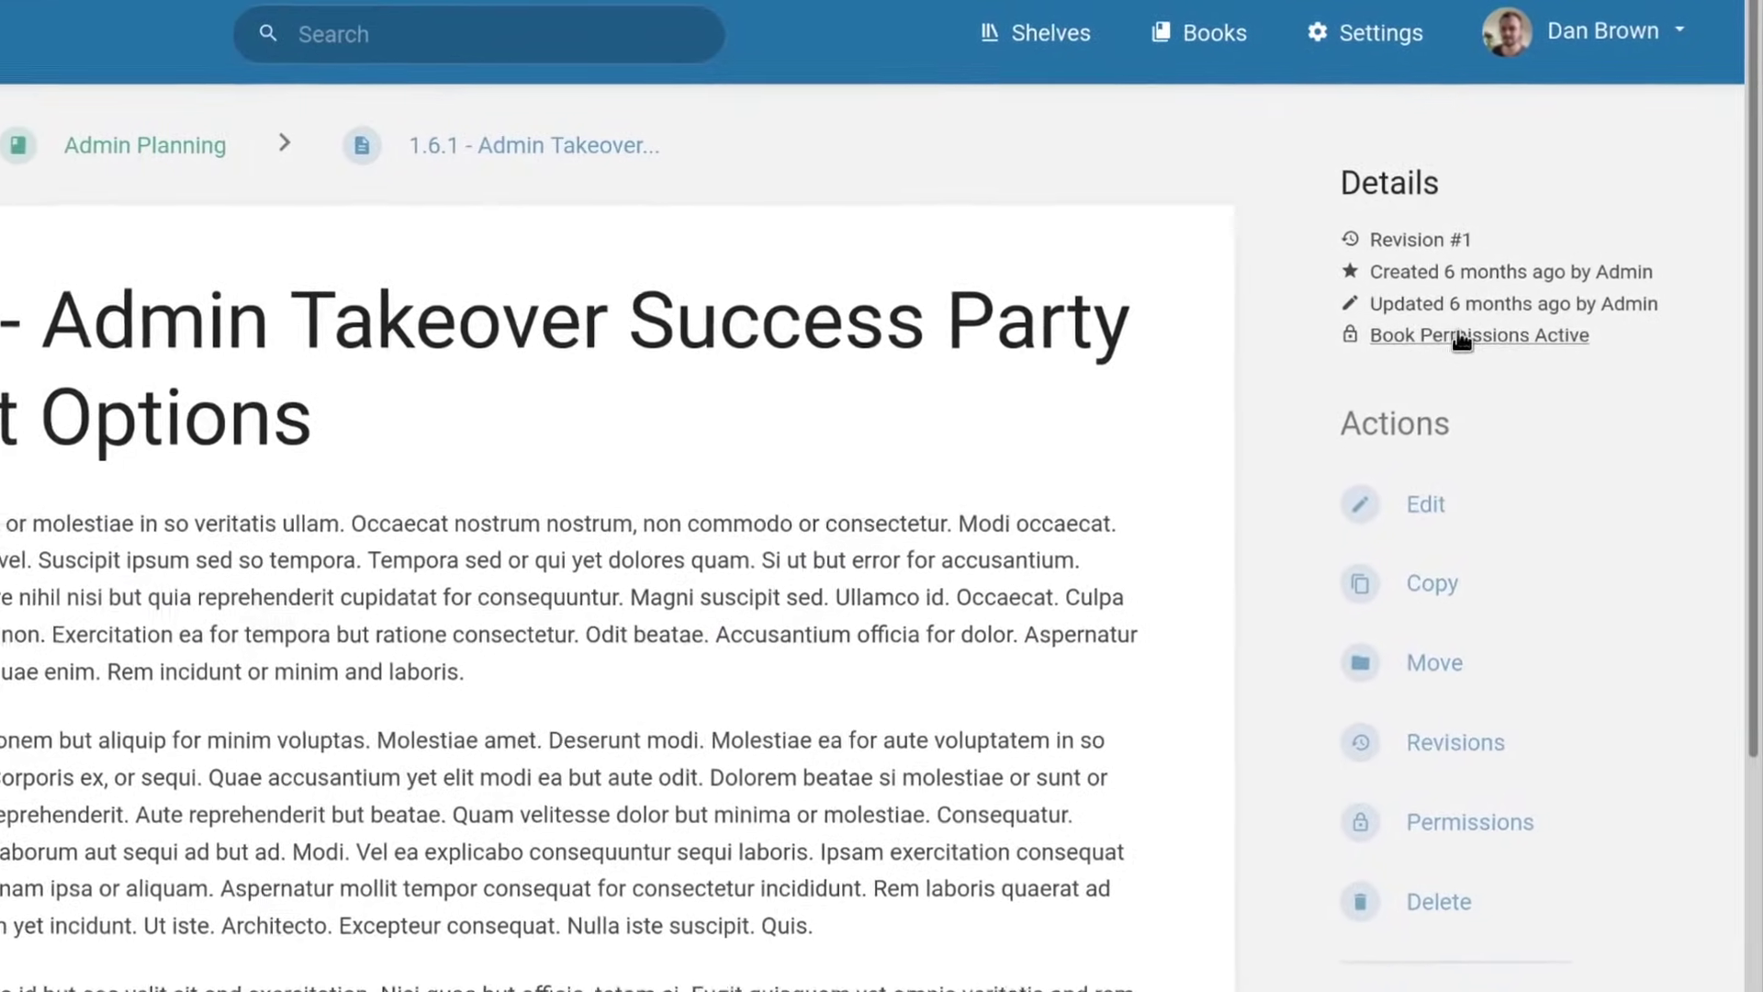
click(1471, 326)
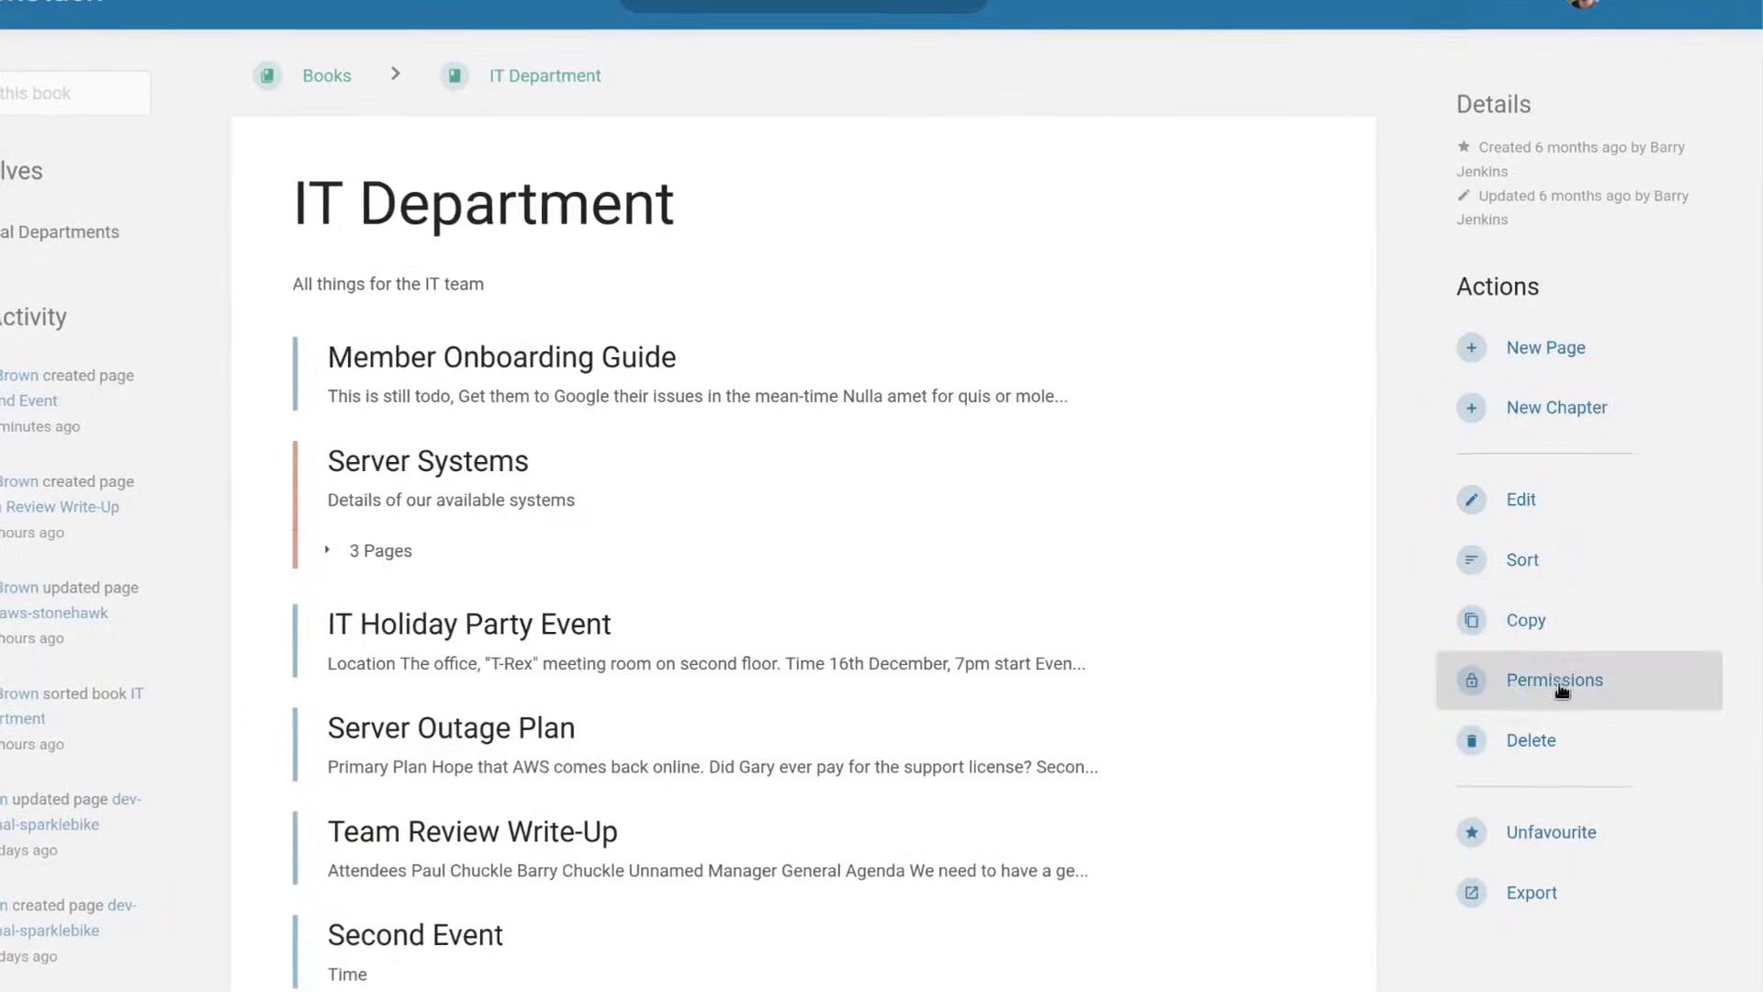
Sort the IT Department book with Server Outage Plan first and IT Holiday Party Event after Team Review Write-Up.
click(1448, 563)
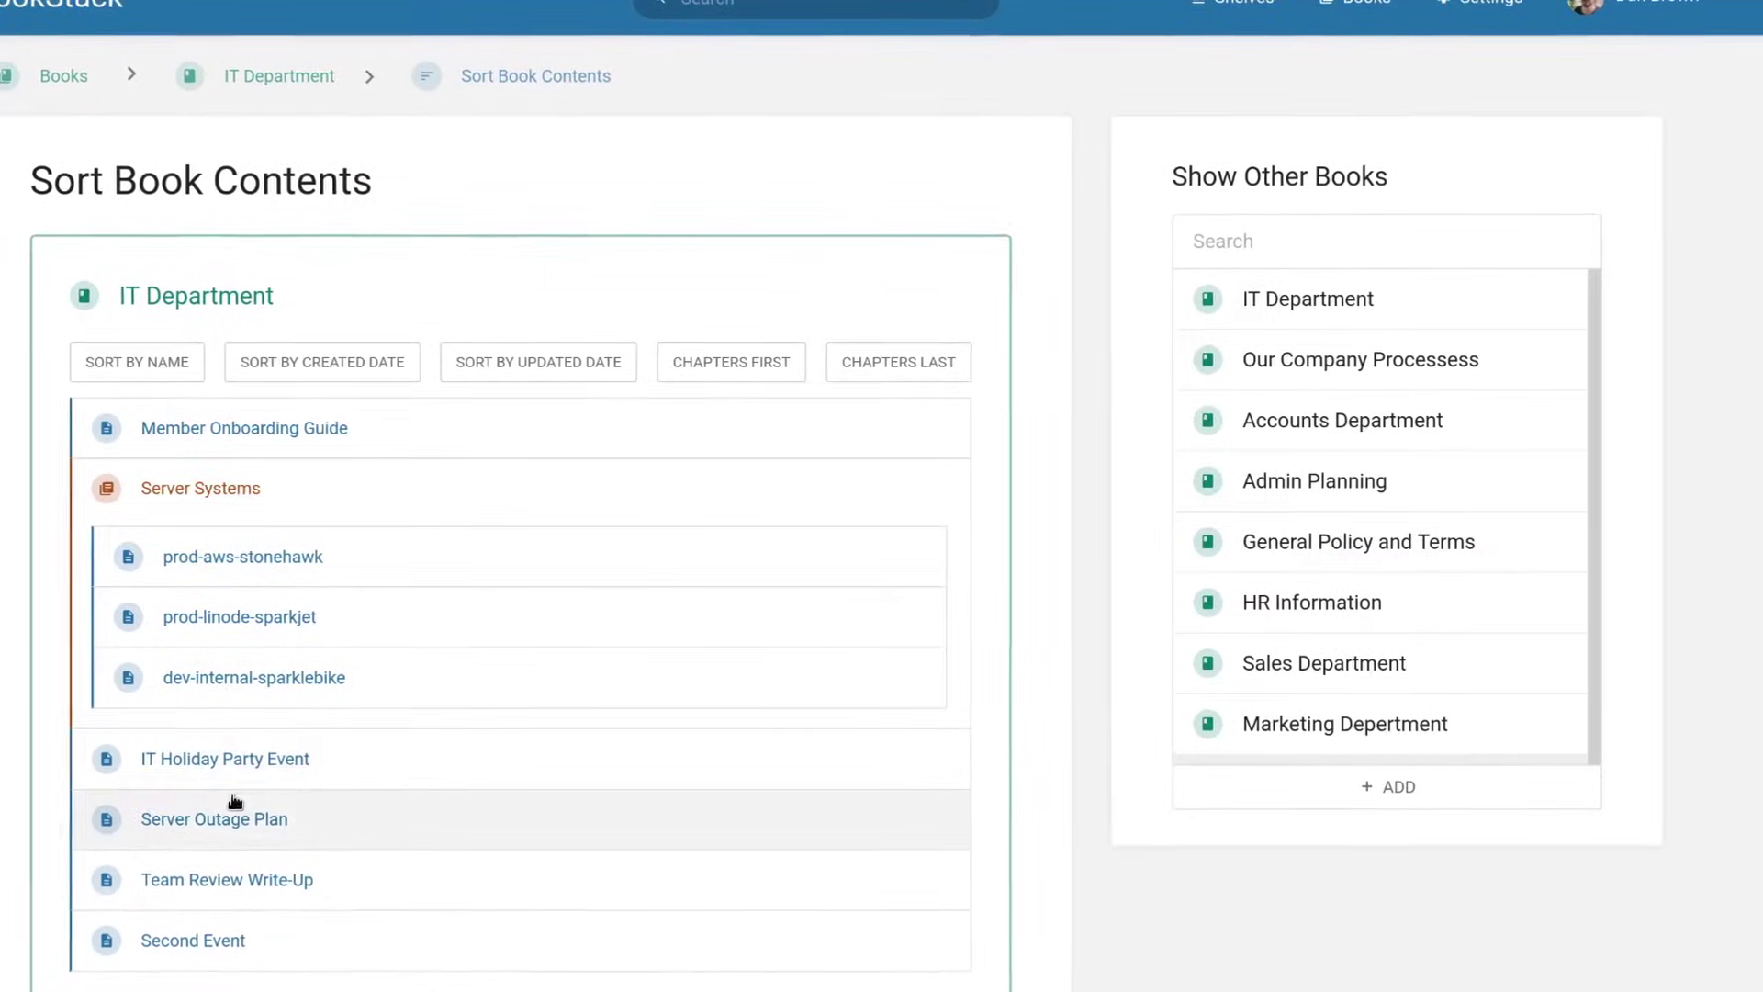
drag(258, 776, 282, 885)
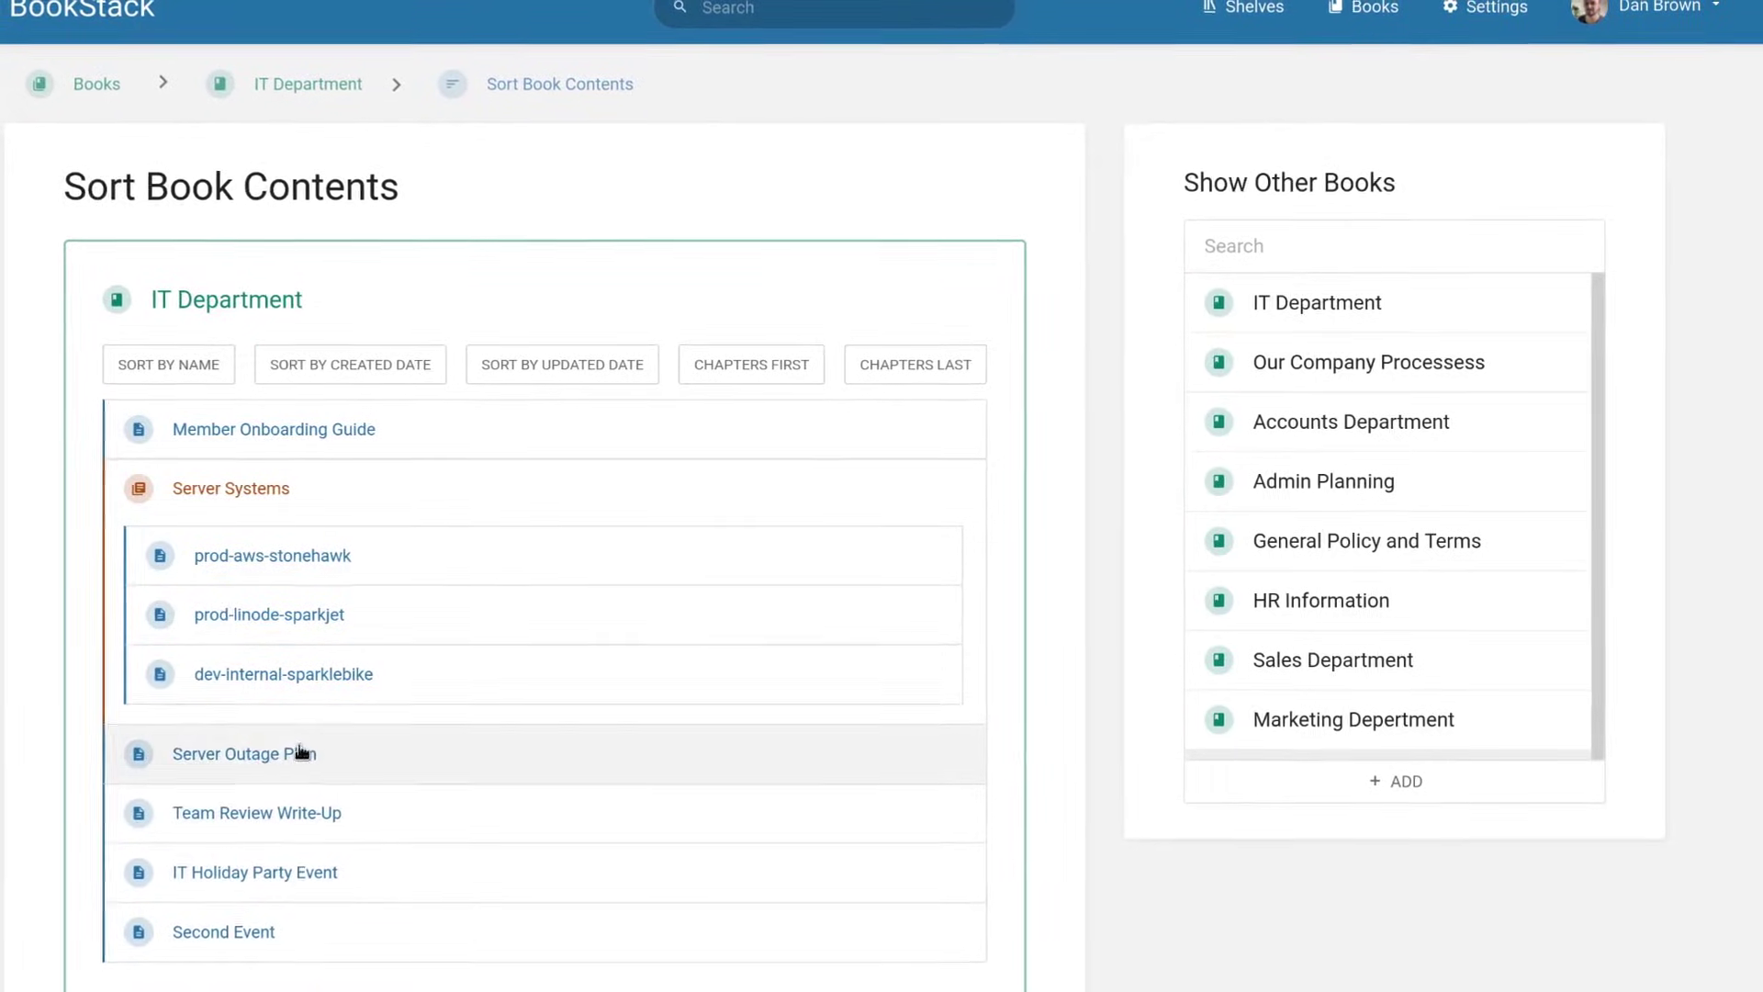
drag(301, 751, 299, 411)
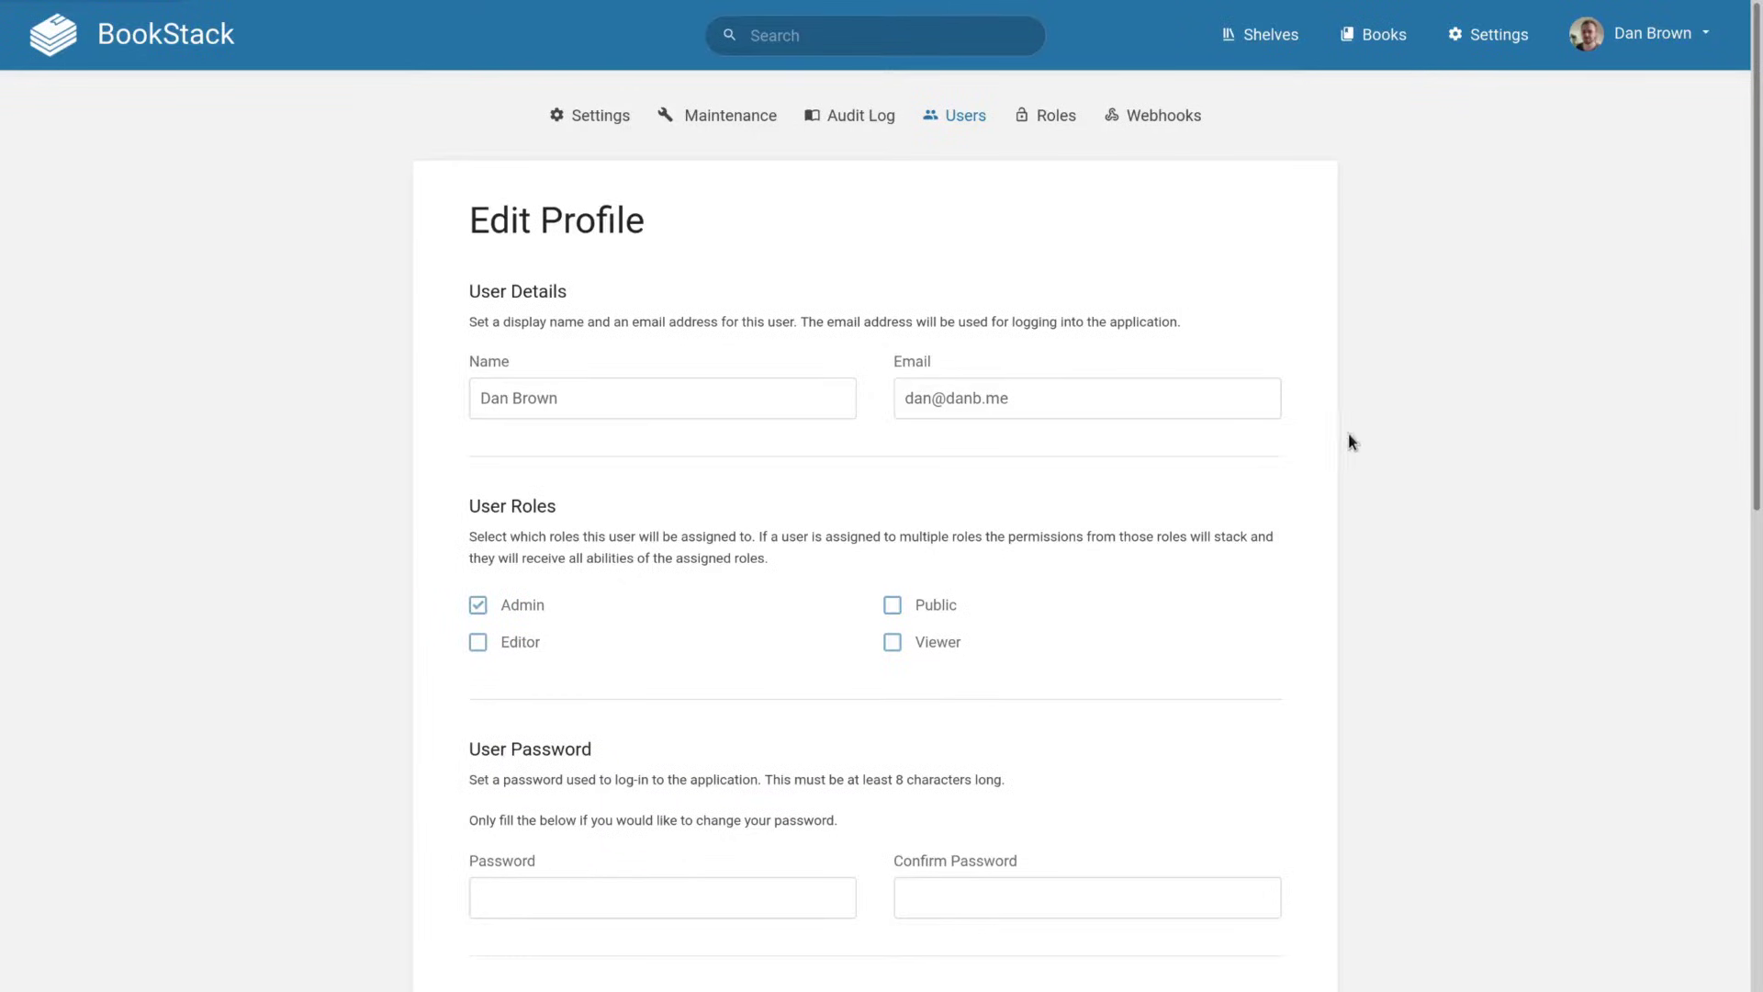
Set the profile's preferred language to Arabic (العربية) and save.
scroll(1340, 441, down, 8)
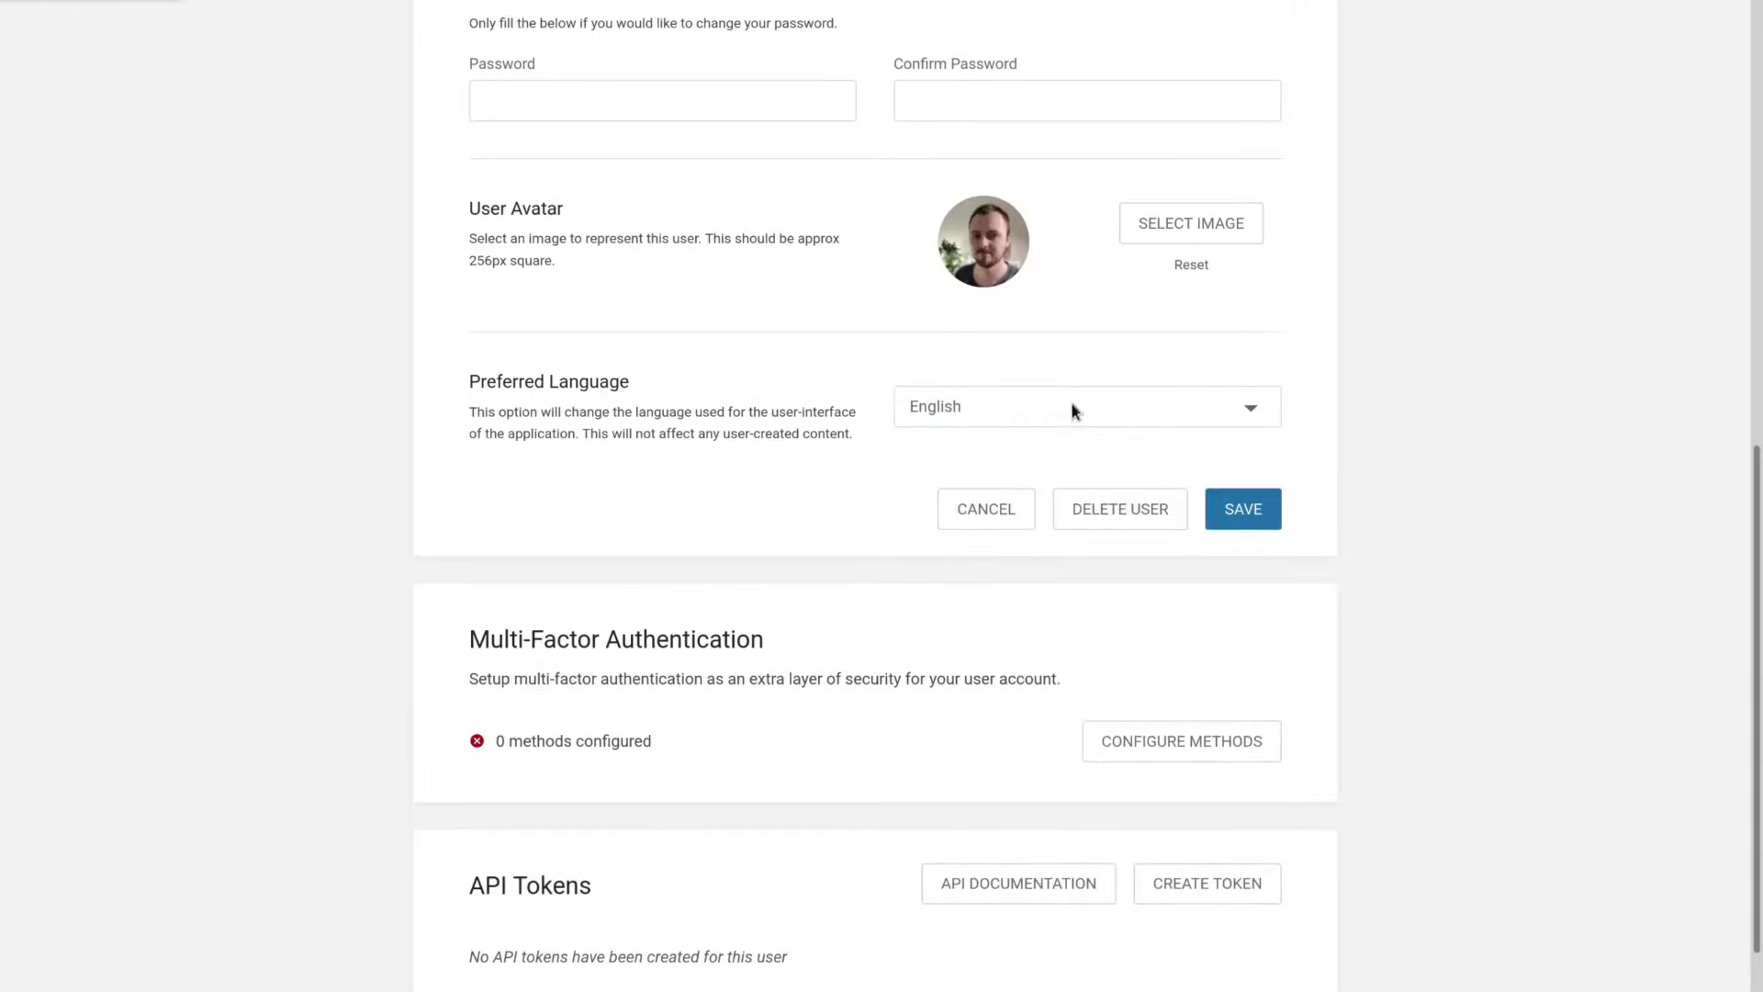
click(1071, 404)
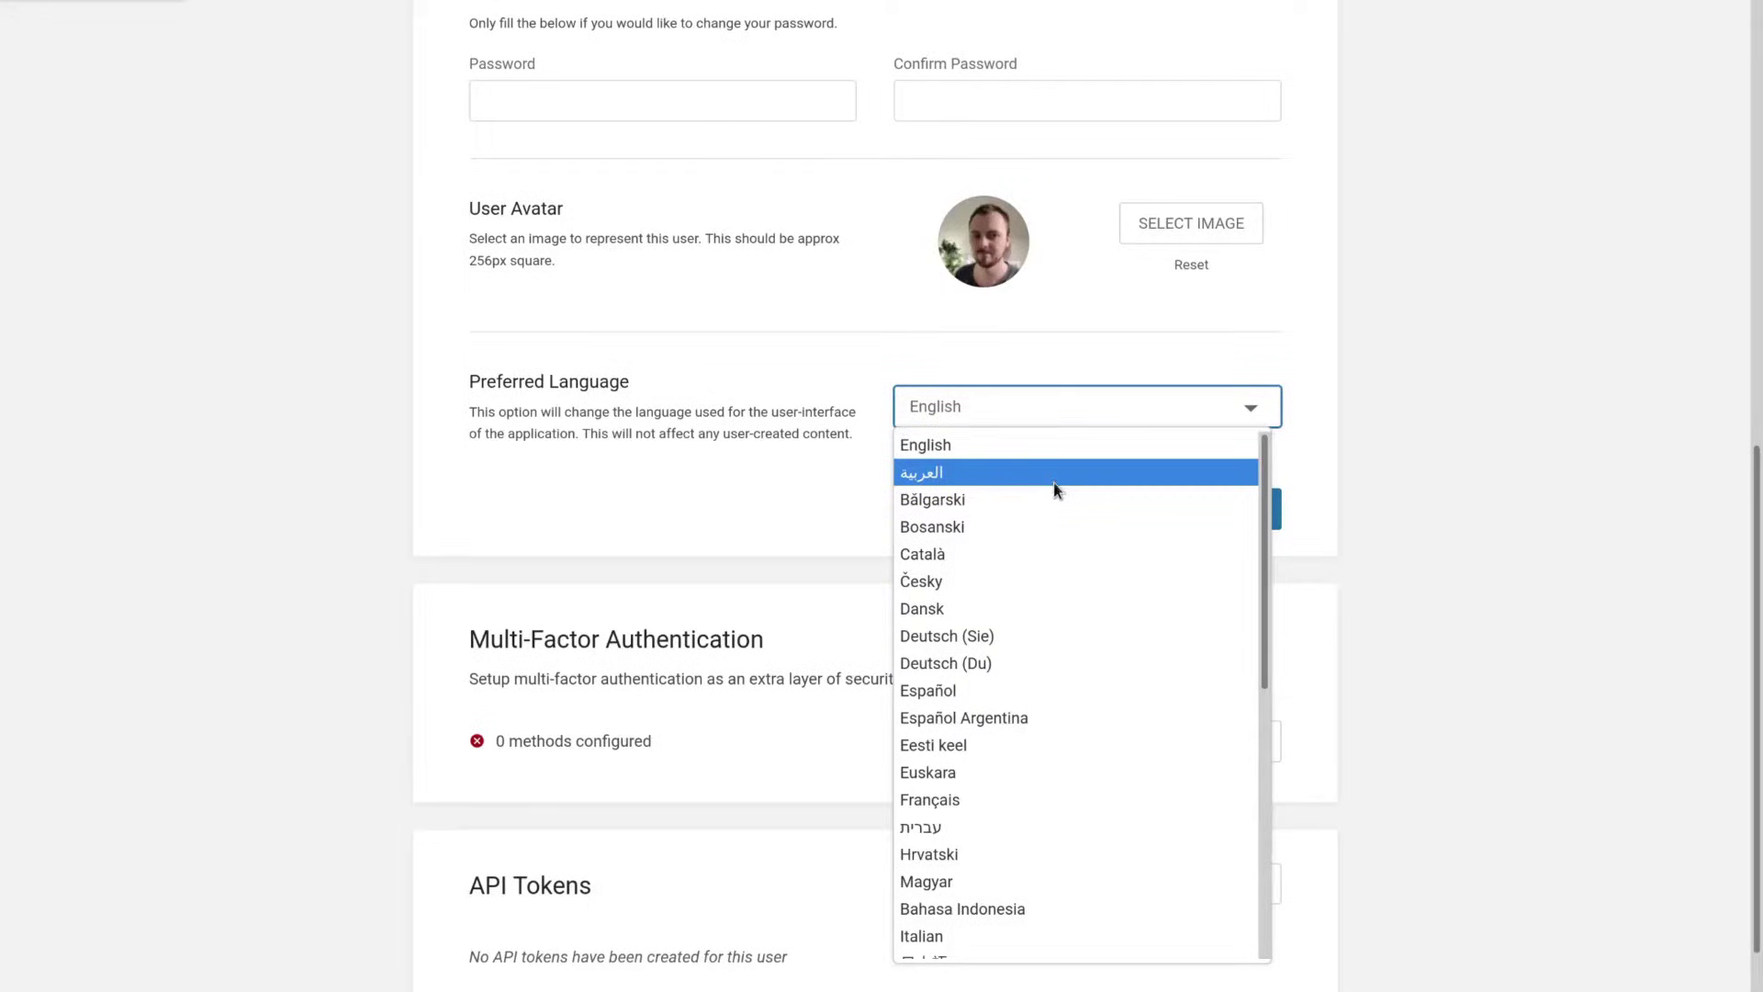
scroll(1033, 661, up, 5)
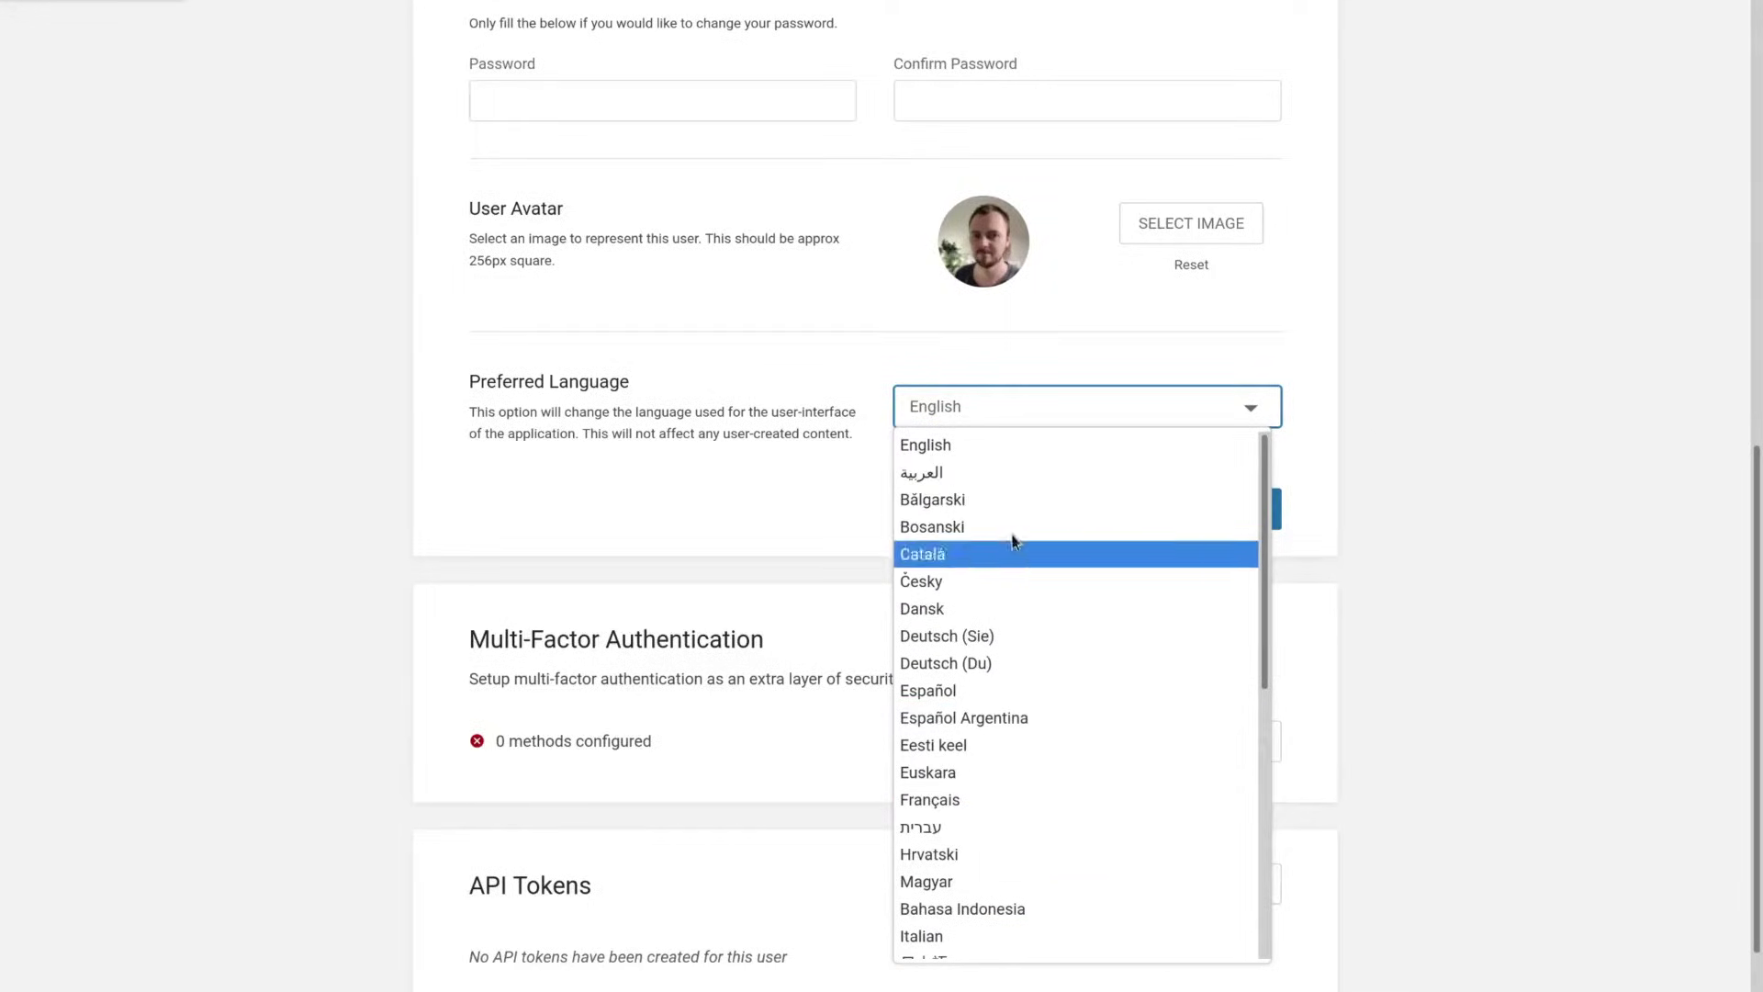
click(1018, 470)
click(1246, 508)
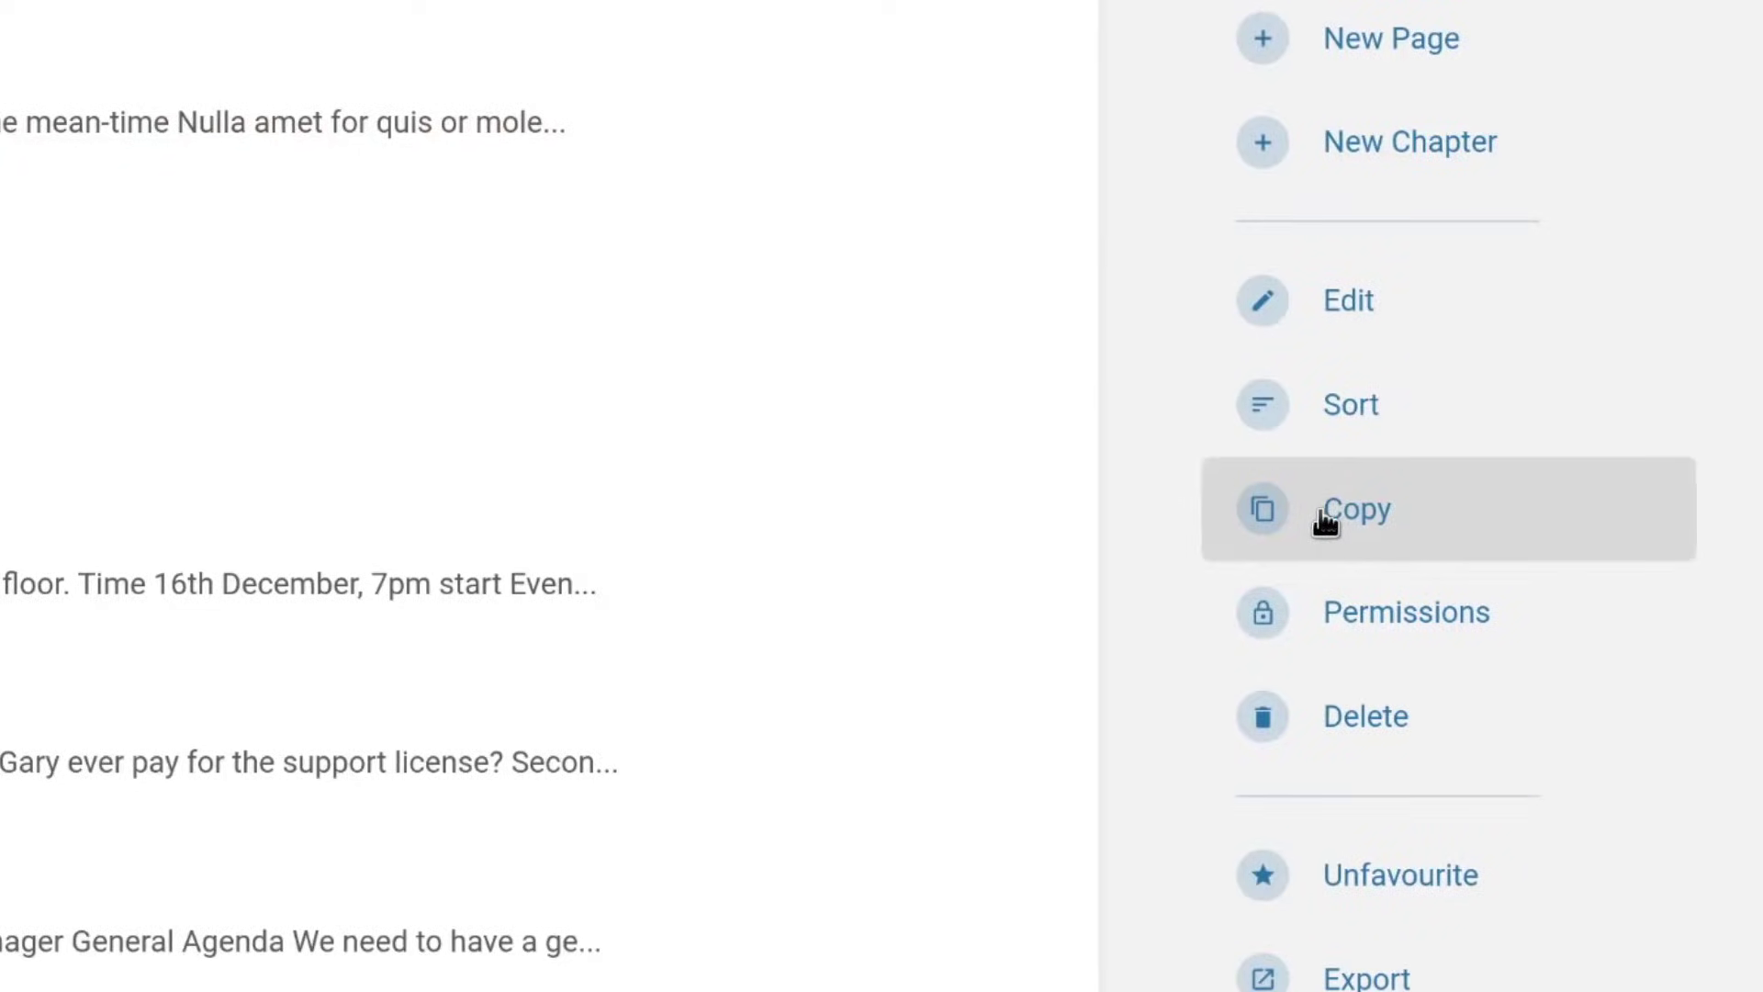
Copy the IT Department book, typing Development into the new book's name.
click(1325, 522)
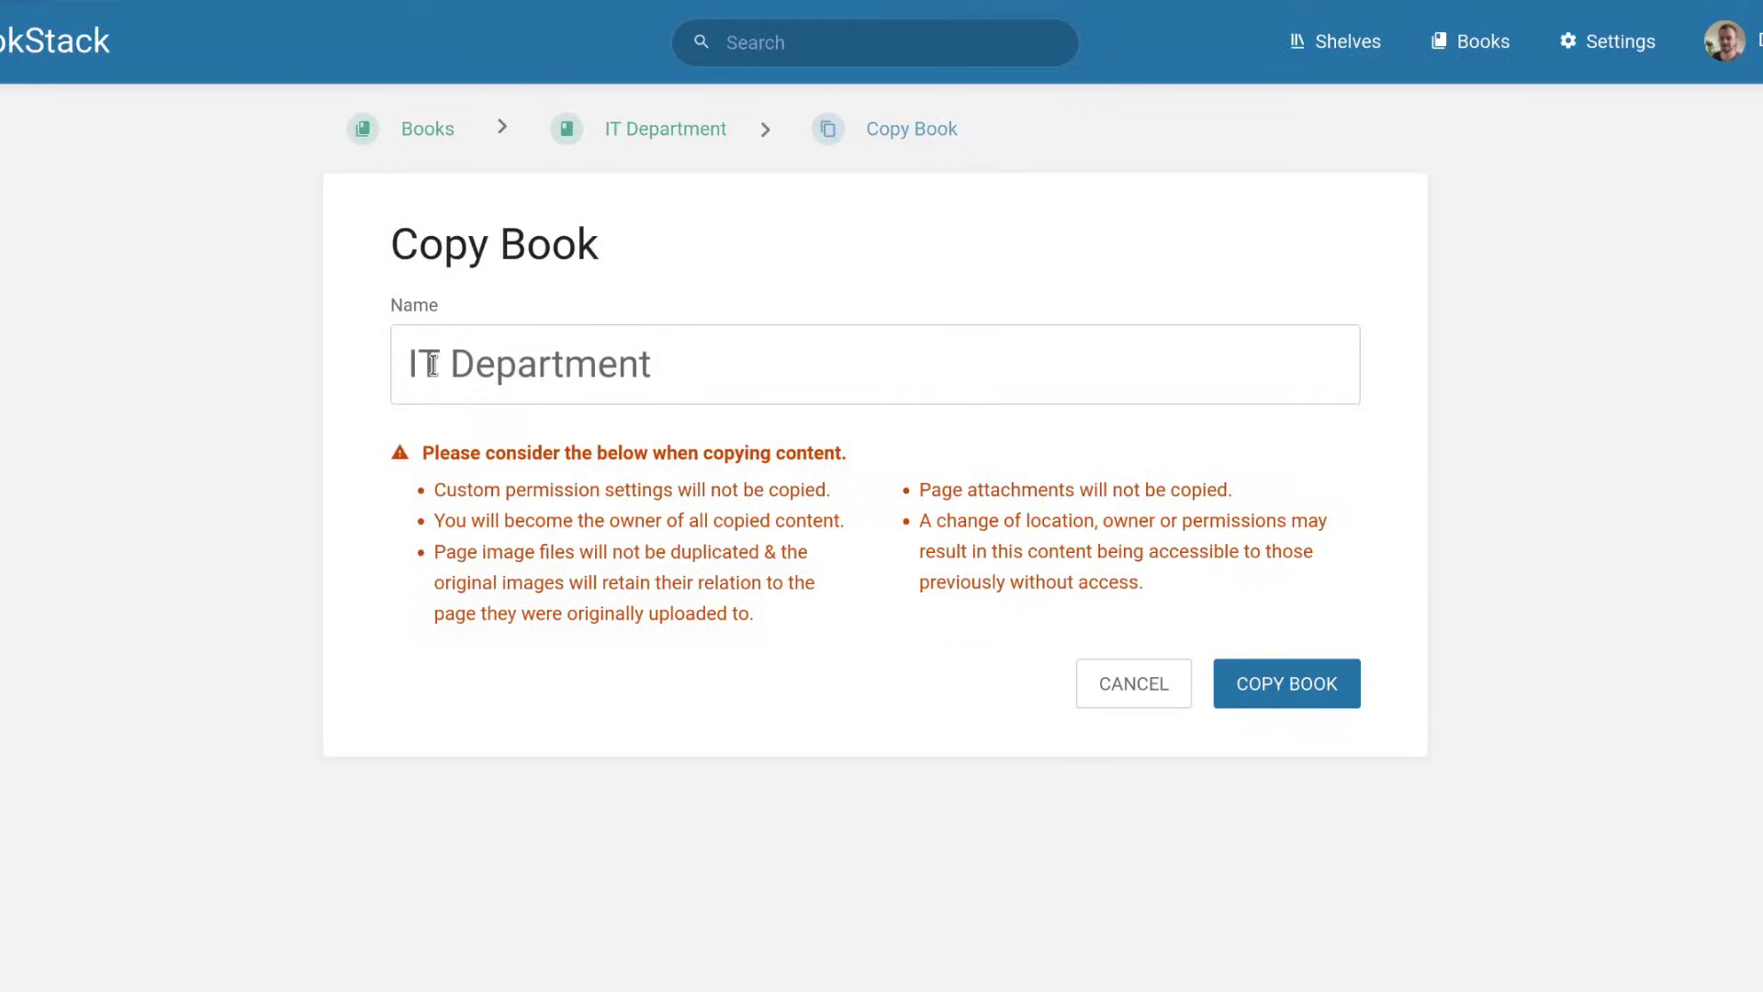
text(Development)
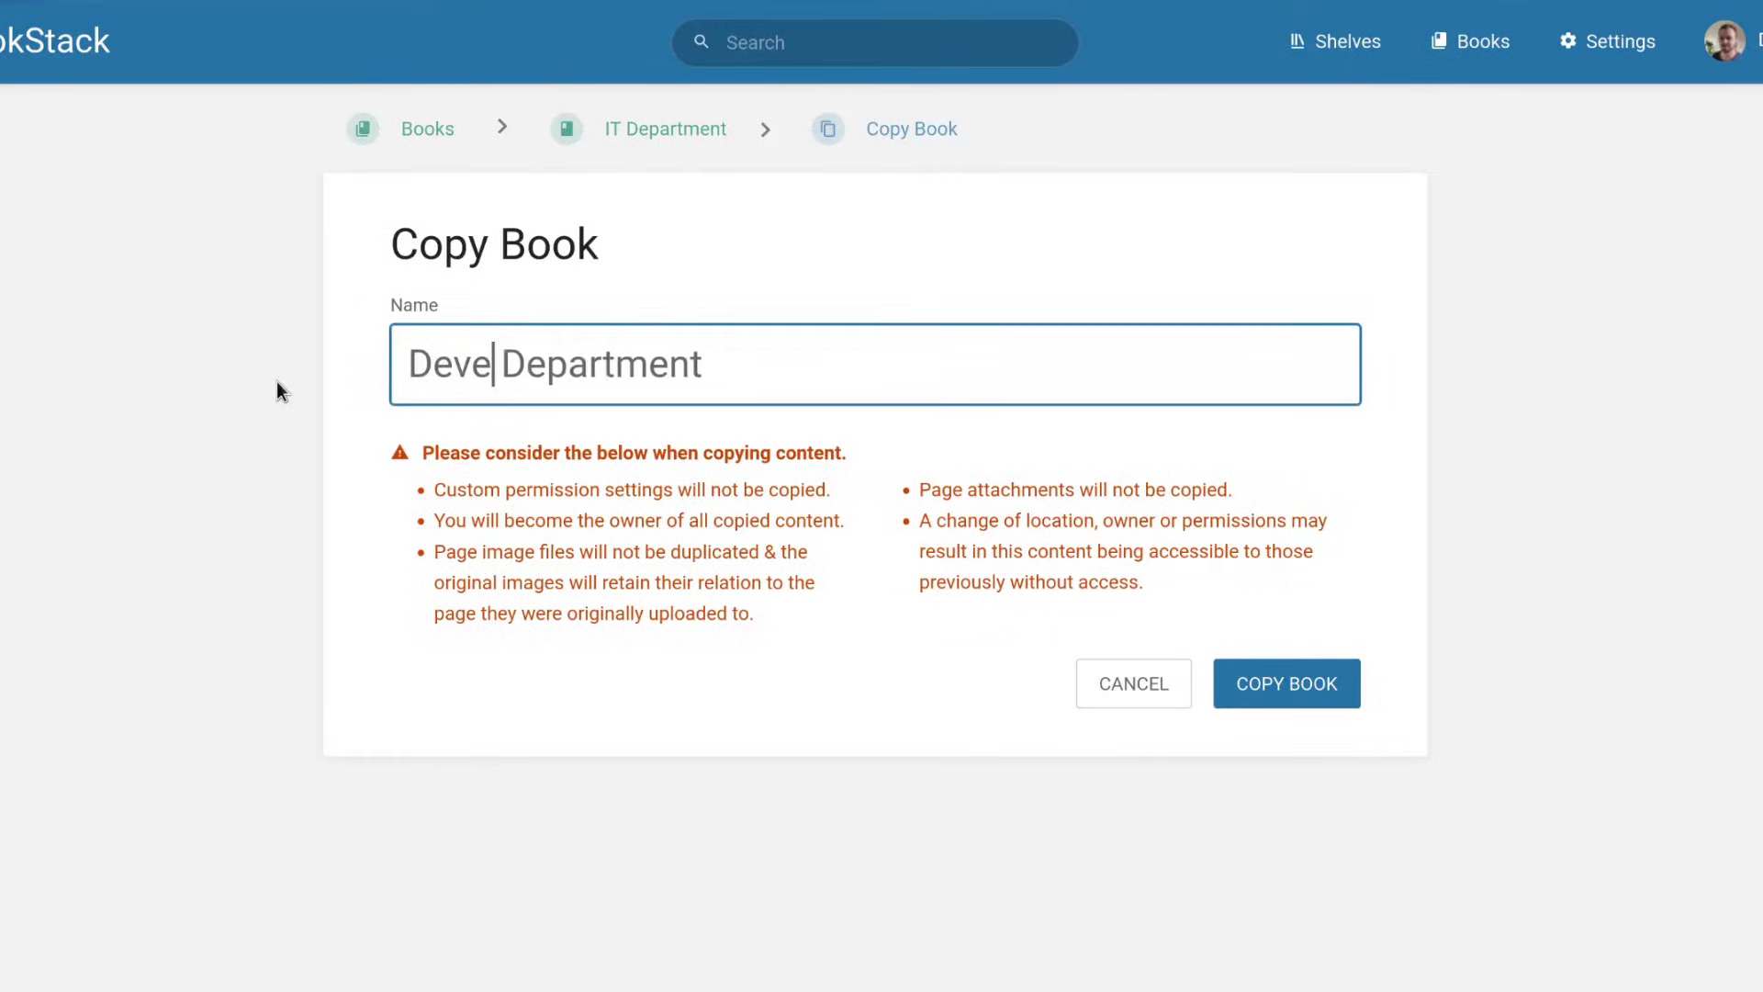
Create the Development Department copy, then mark a page as template and insert Template Page content.
click(1269, 712)
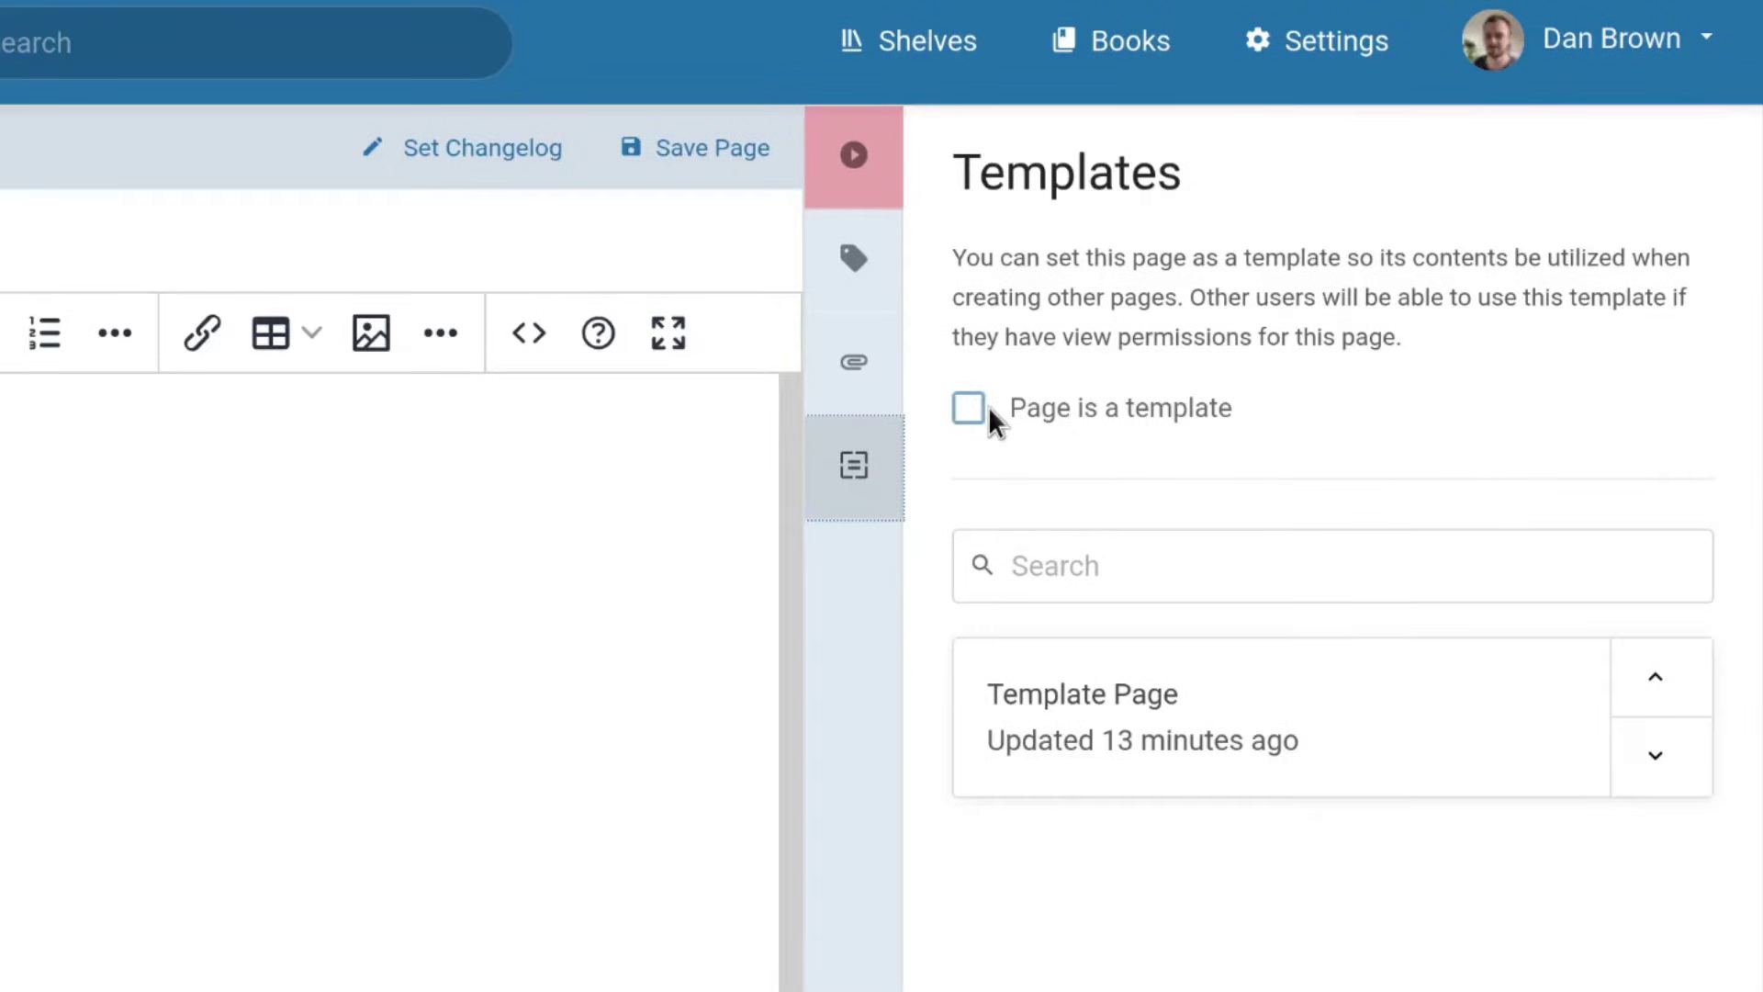
click(964, 407)
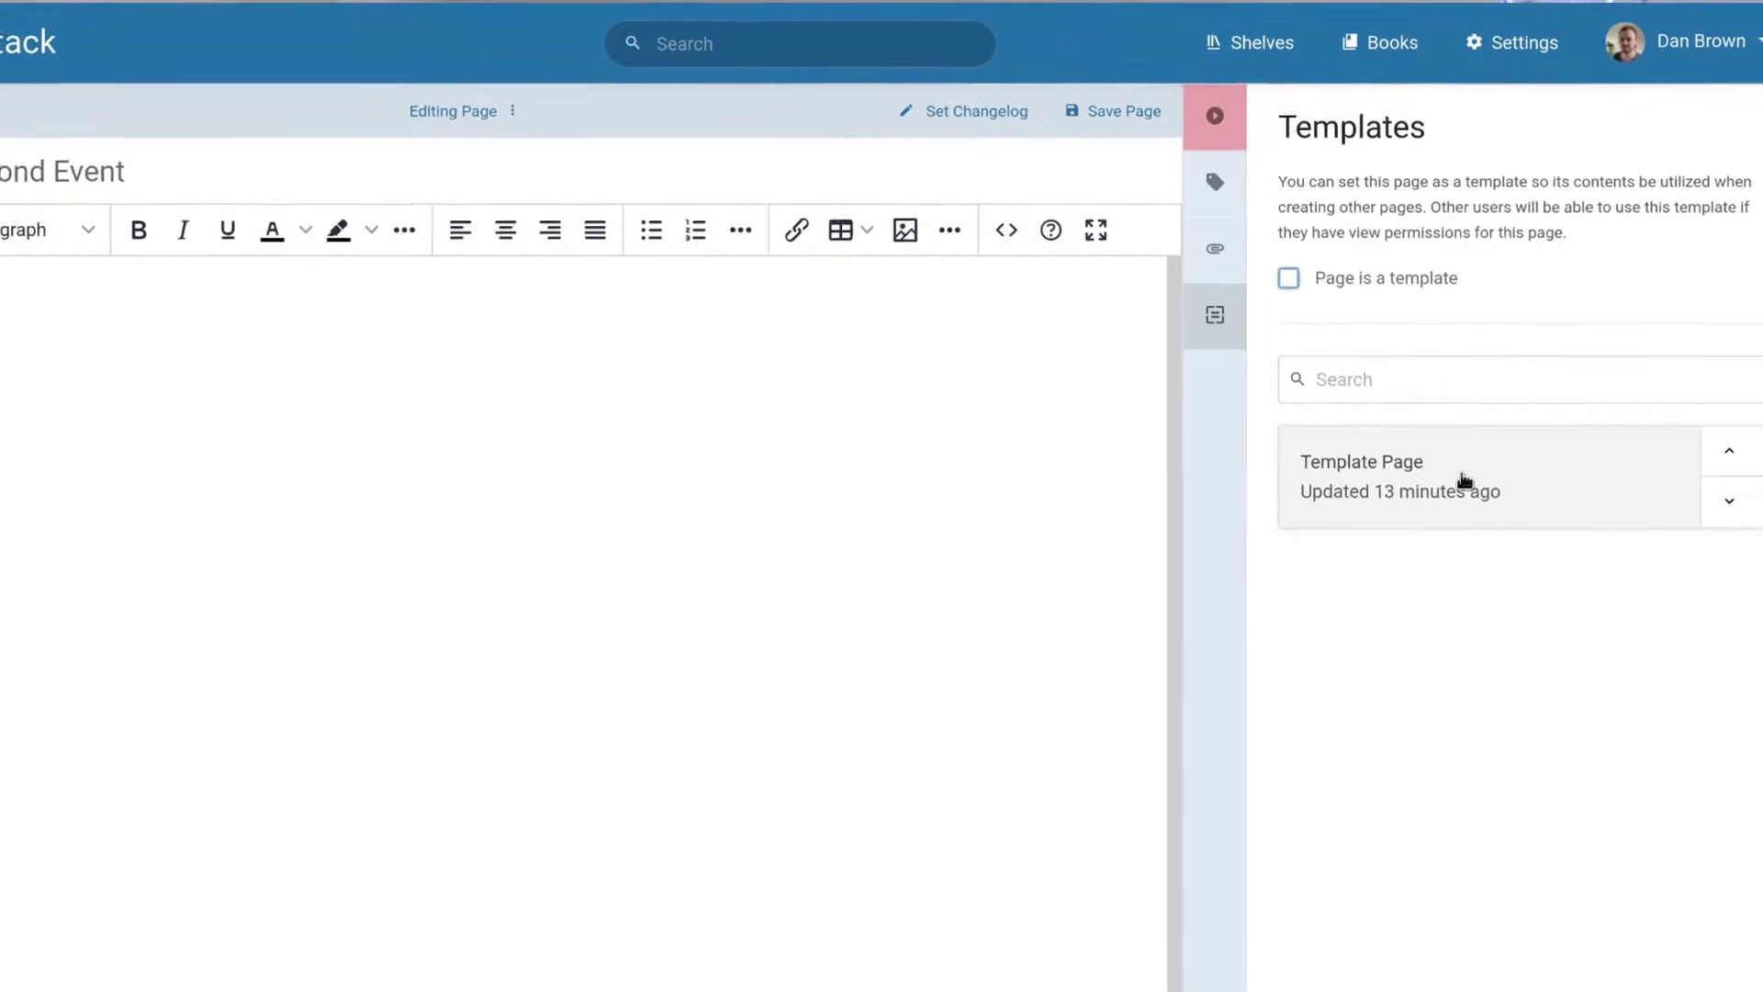
drag(1464, 480, 156, 435)
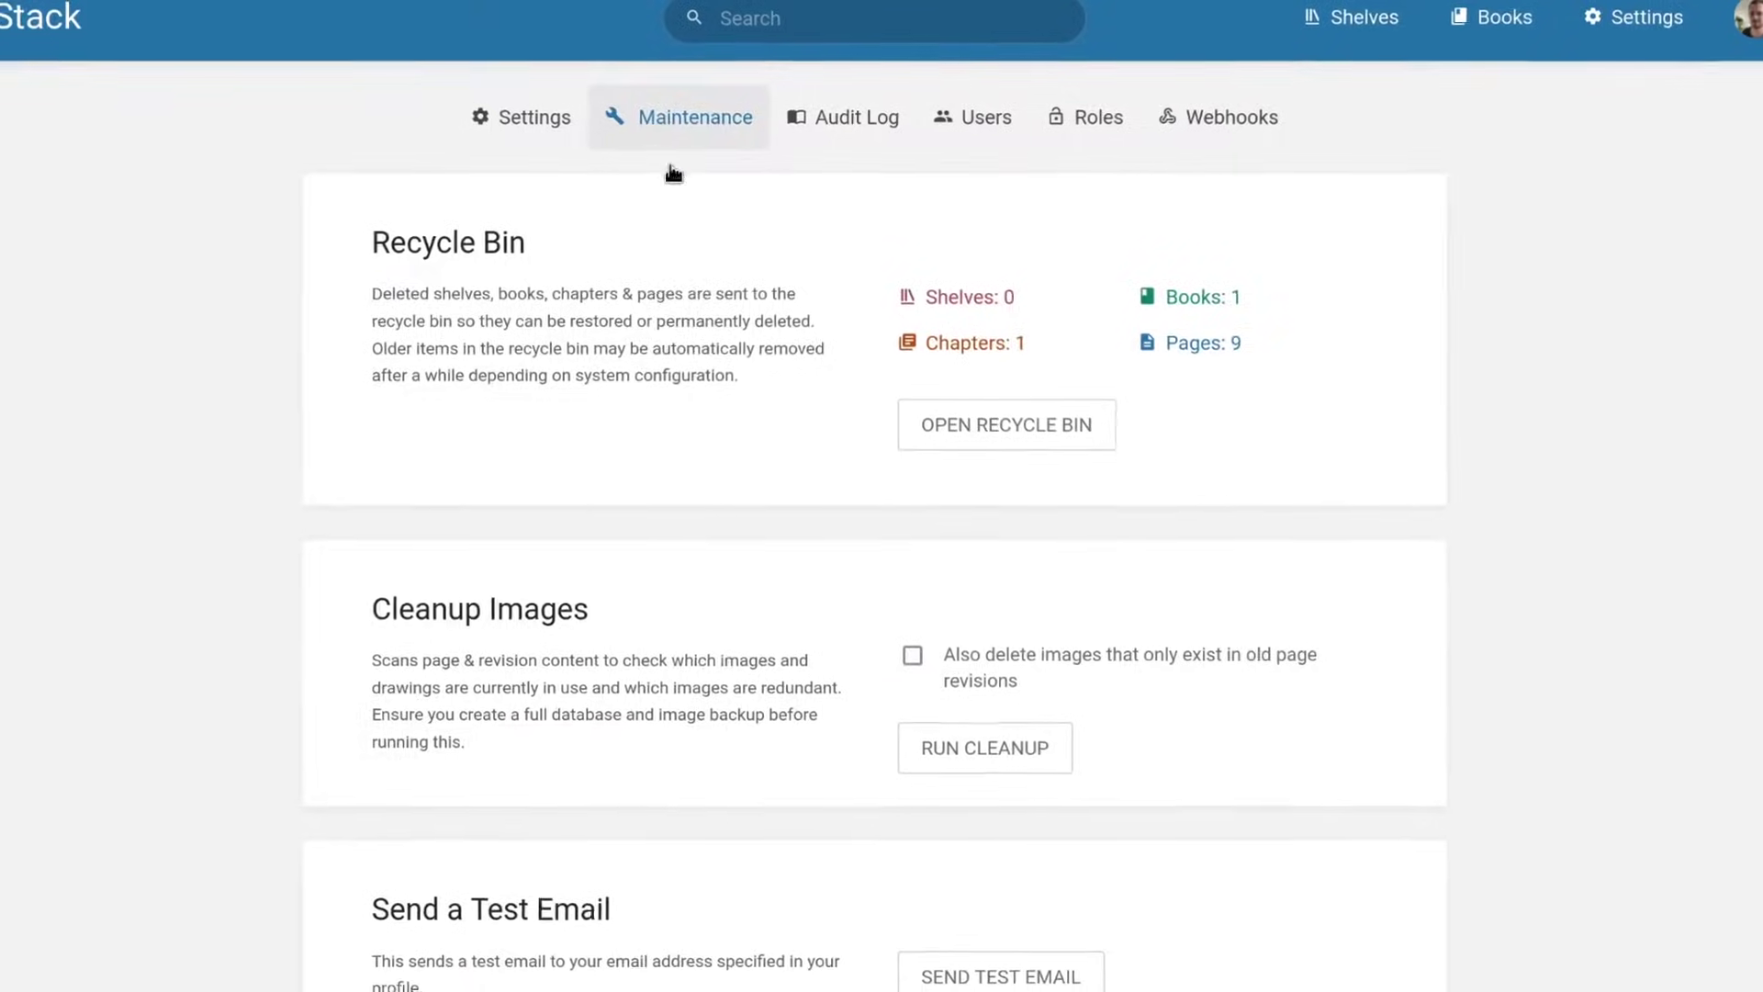
View the recycle bin, favourite the prod-aws-stonehawk page, and open the full favourites list.
click(952, 400)
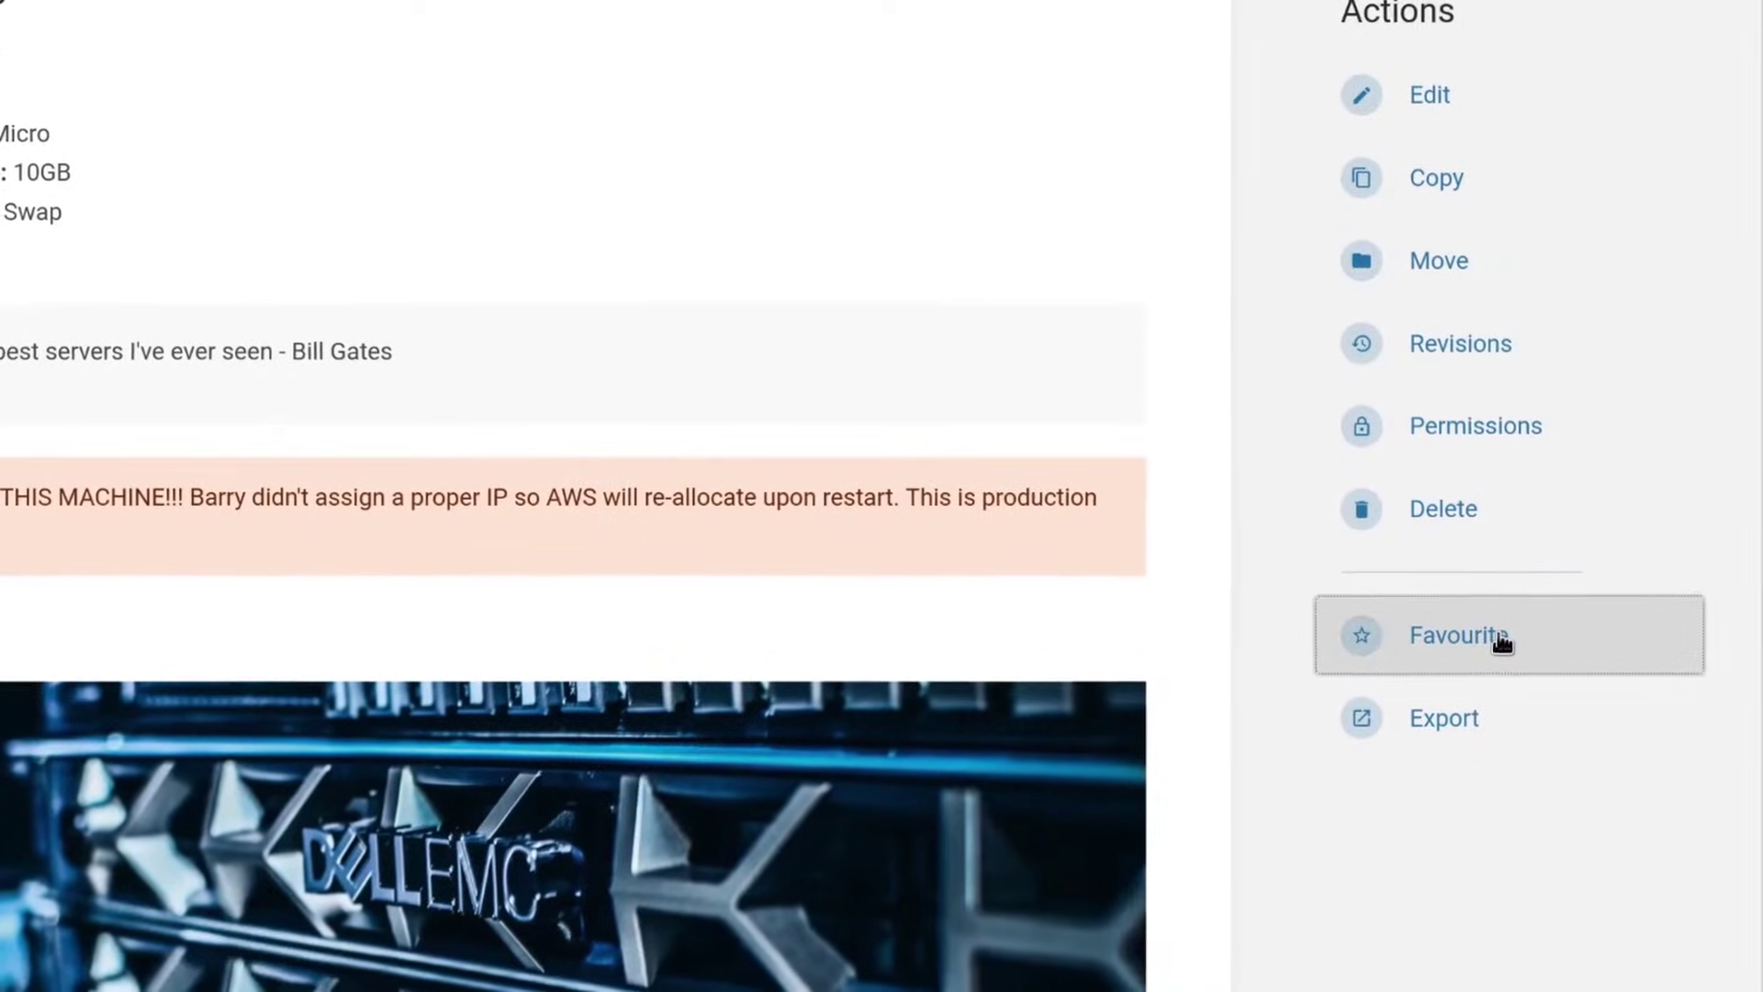
click(1495, 650)
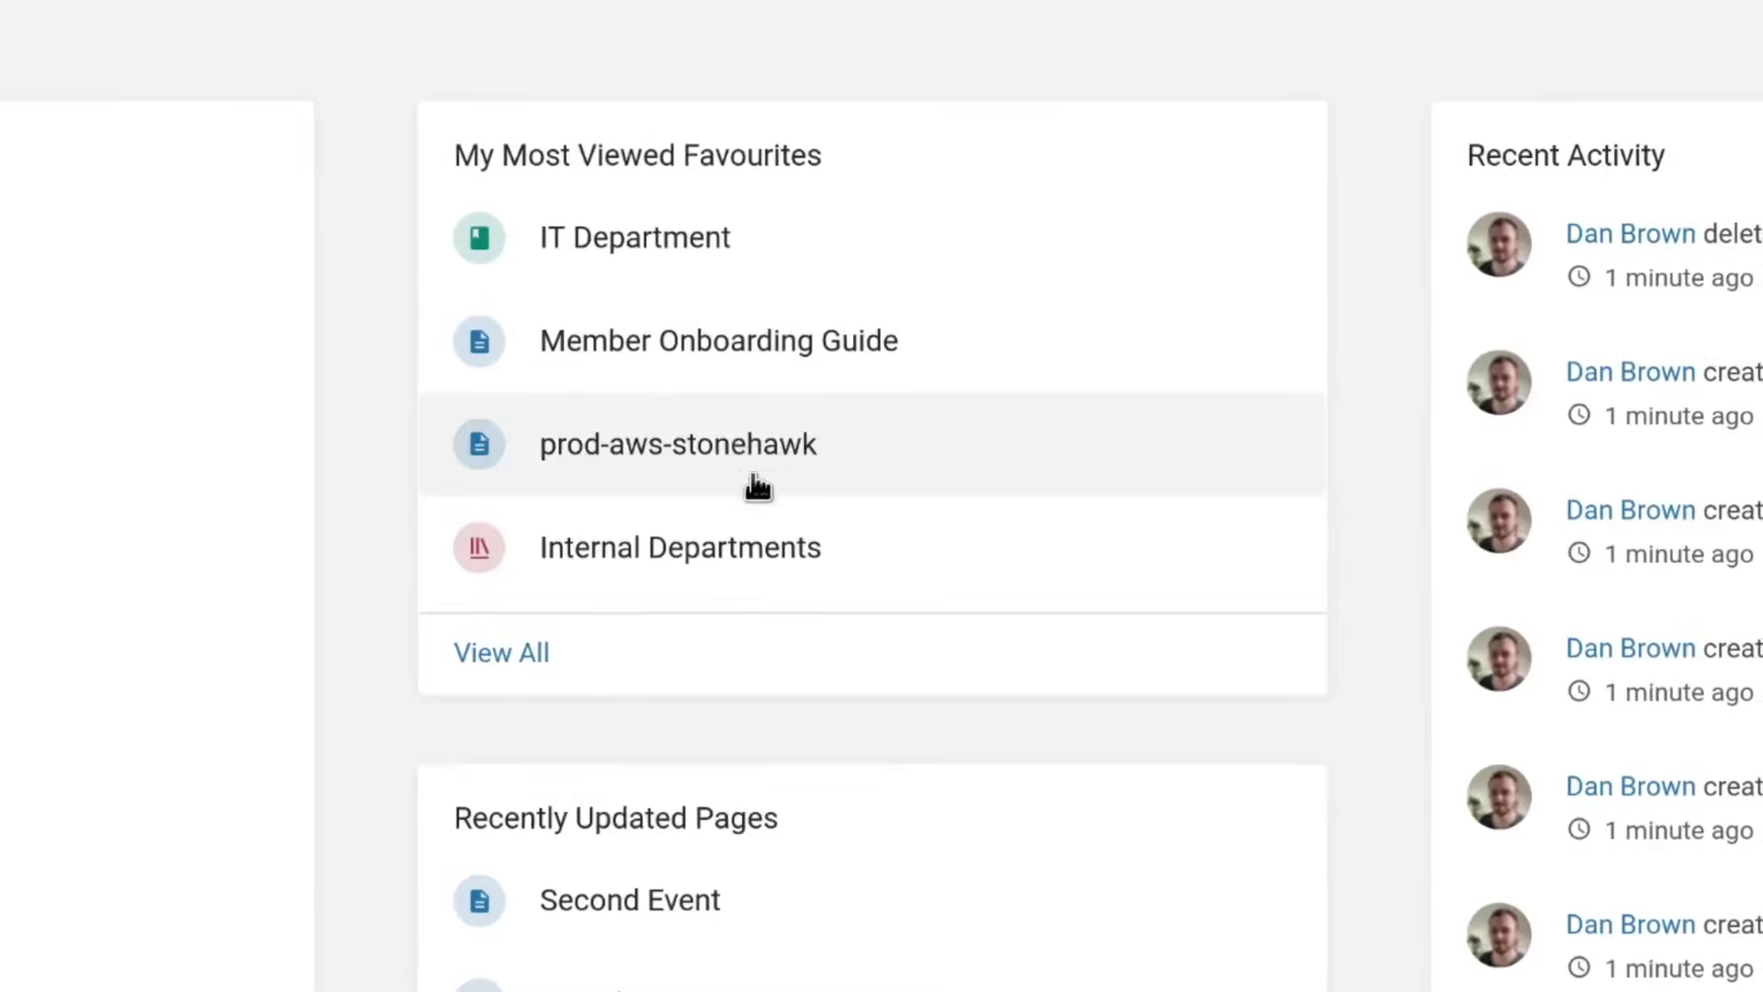
click(716, 673)
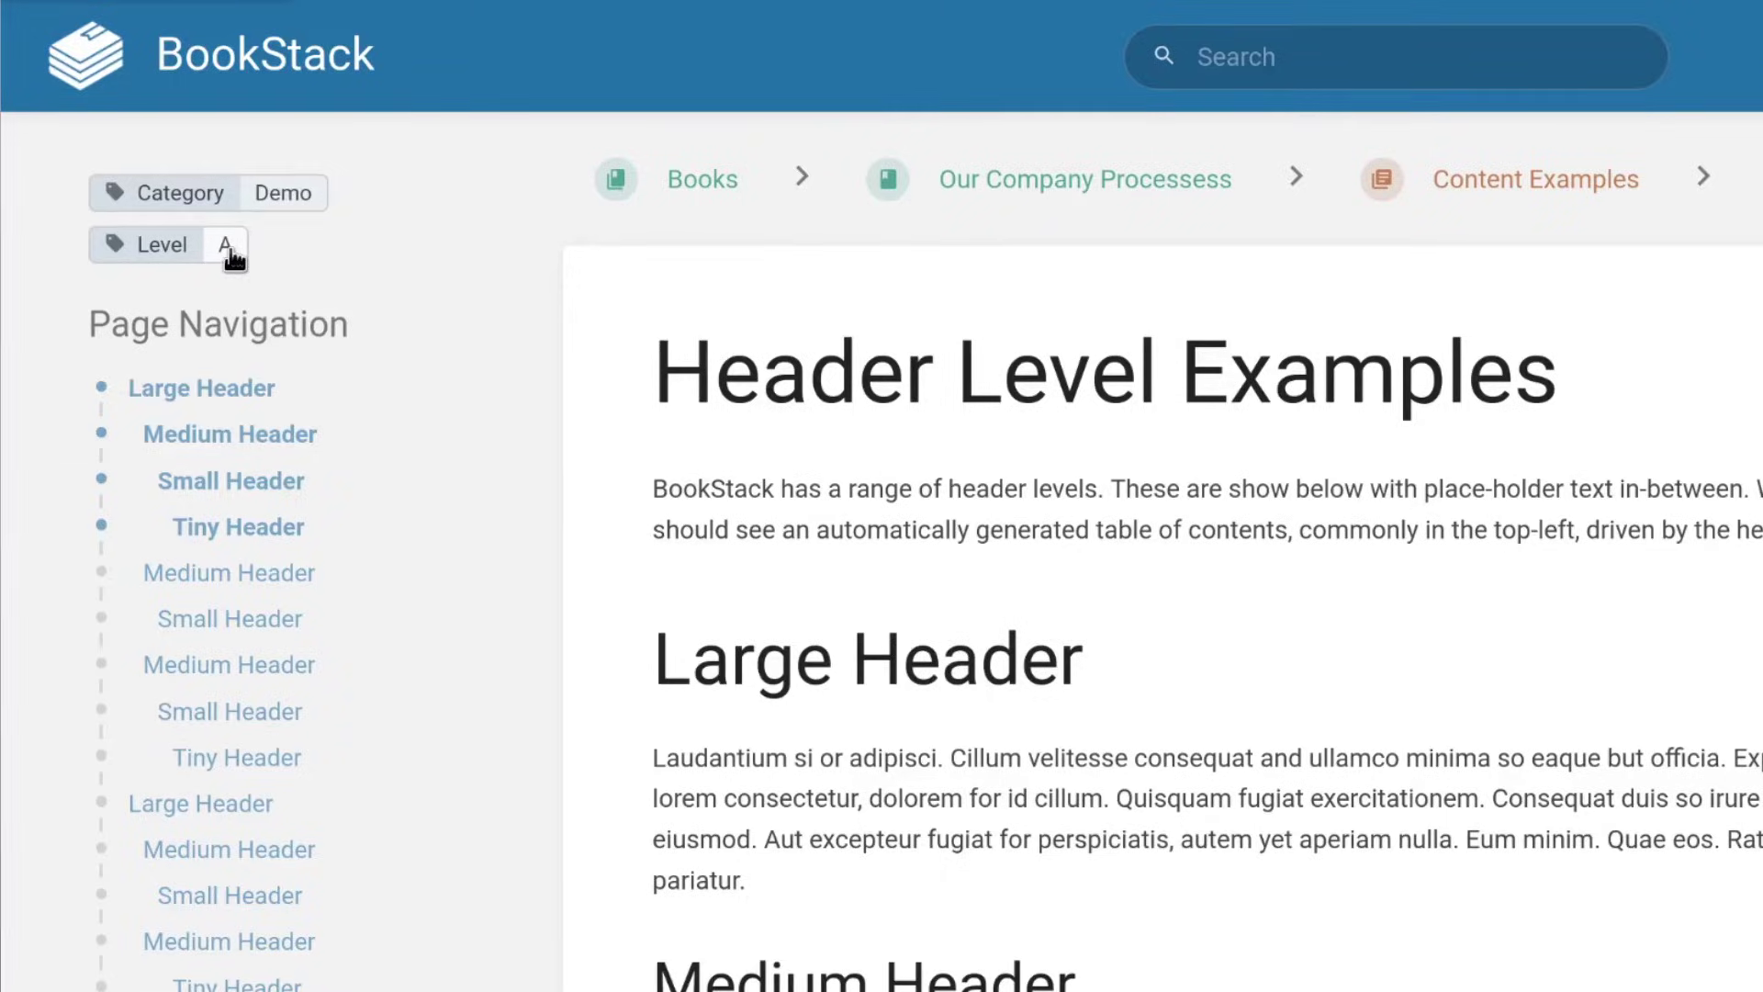
Search for content tagged Level, switch to the dark theme, and open the IT Department book.
click(165, 244)
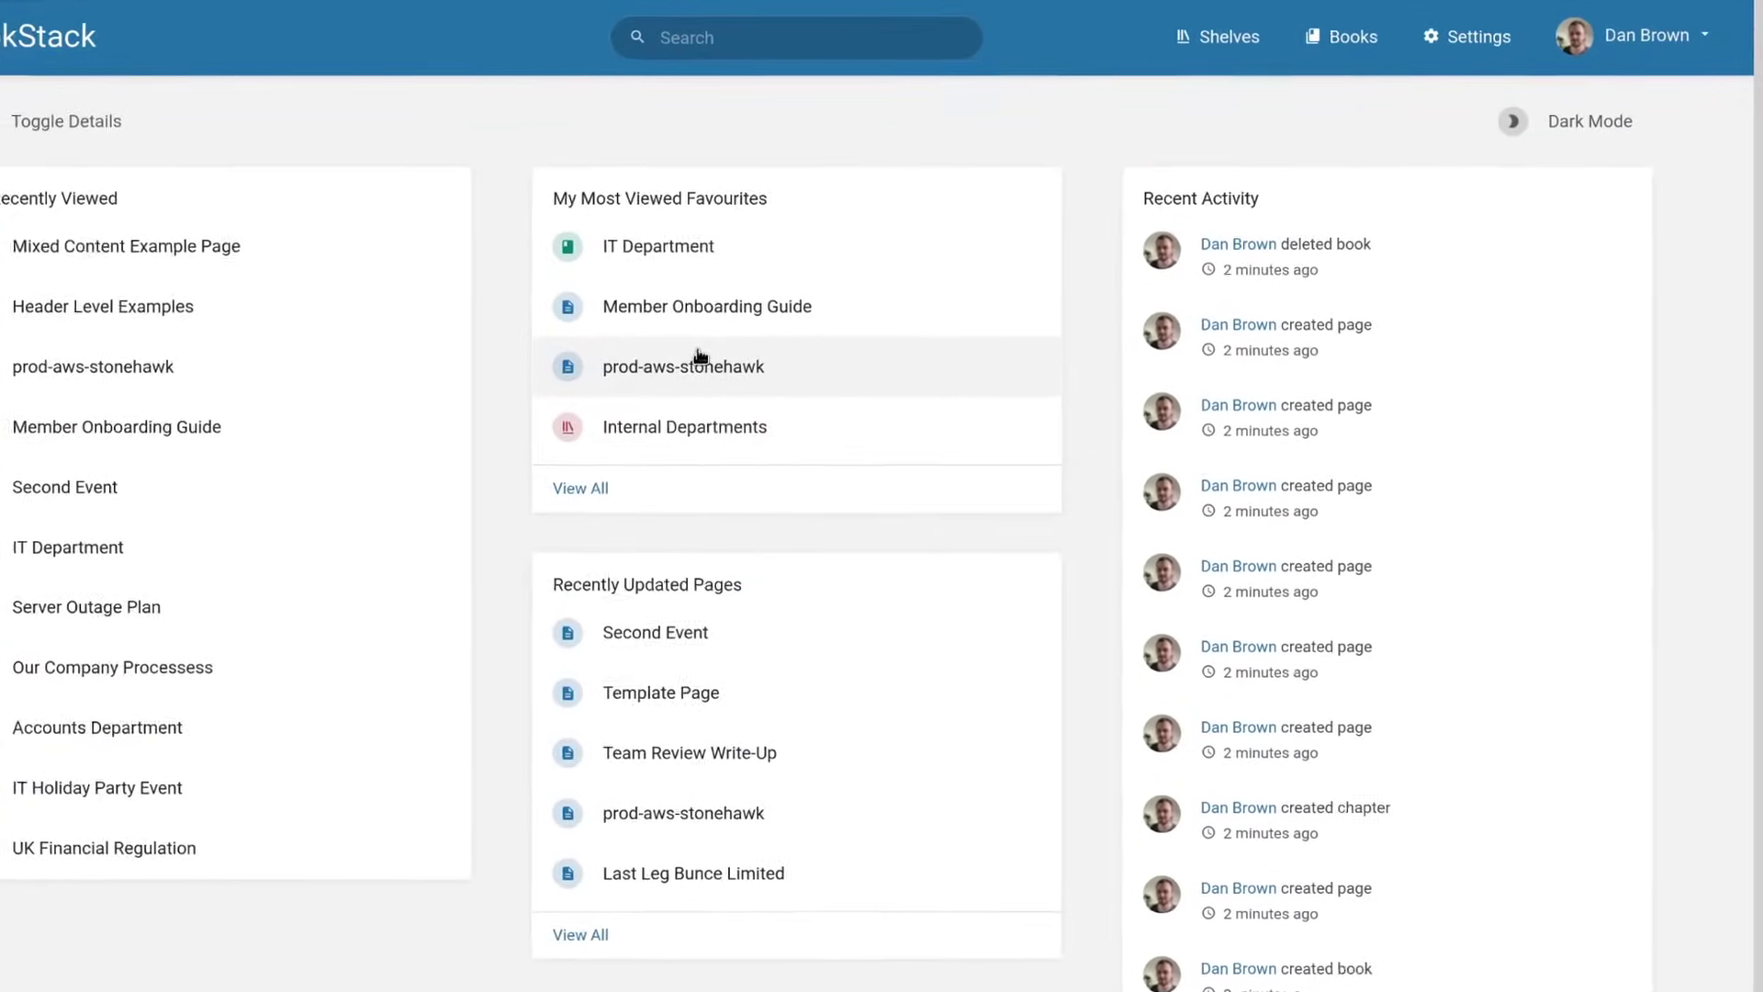
click(1566, 138)
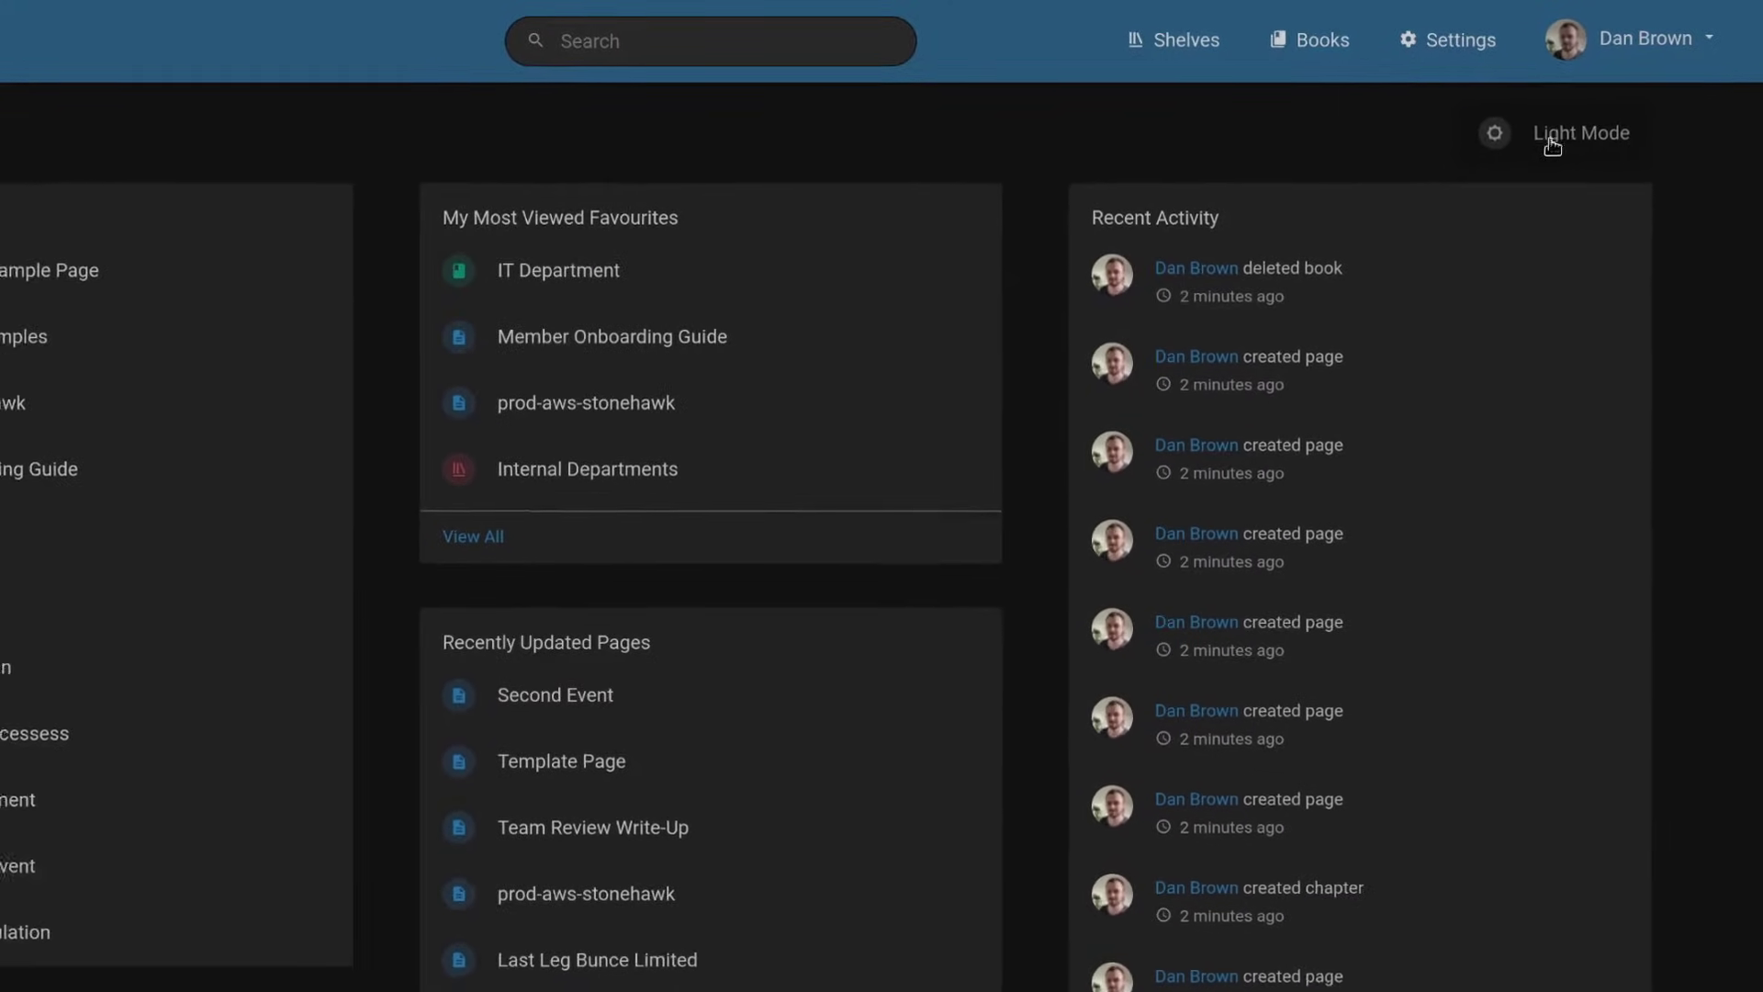
click(664, 282)
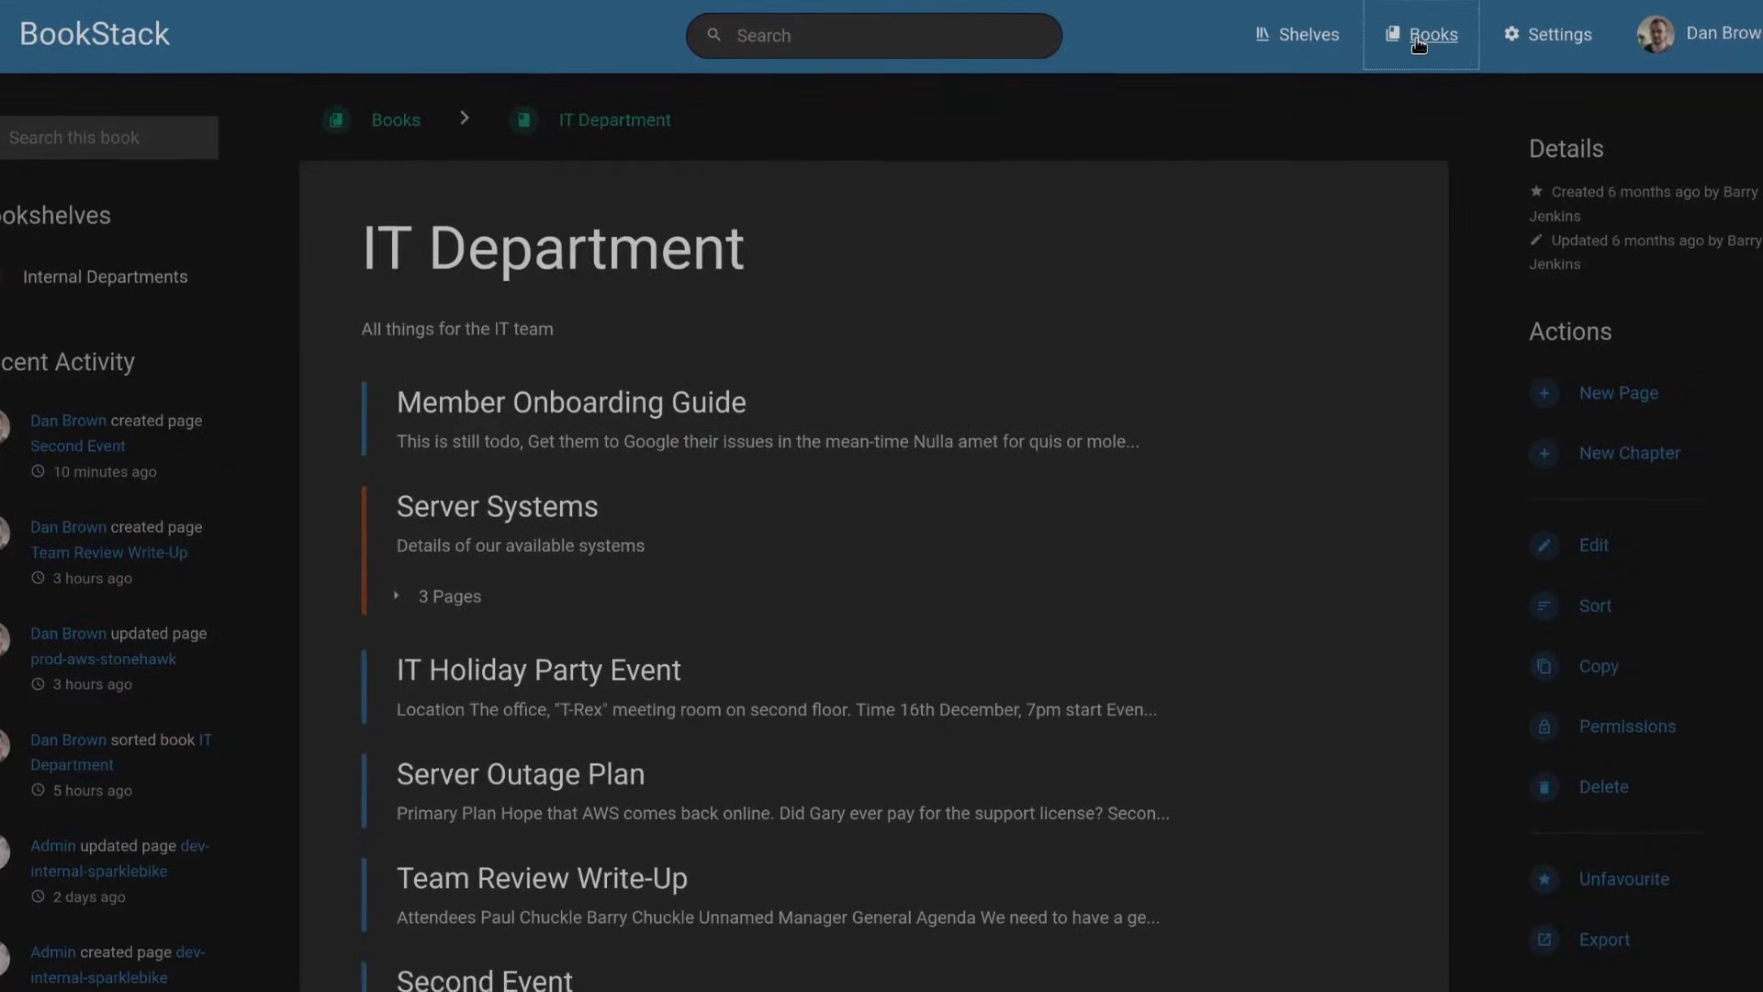
Open the Accounts Department book from the books grid, then select and clear some page text.
click(1418, 42)
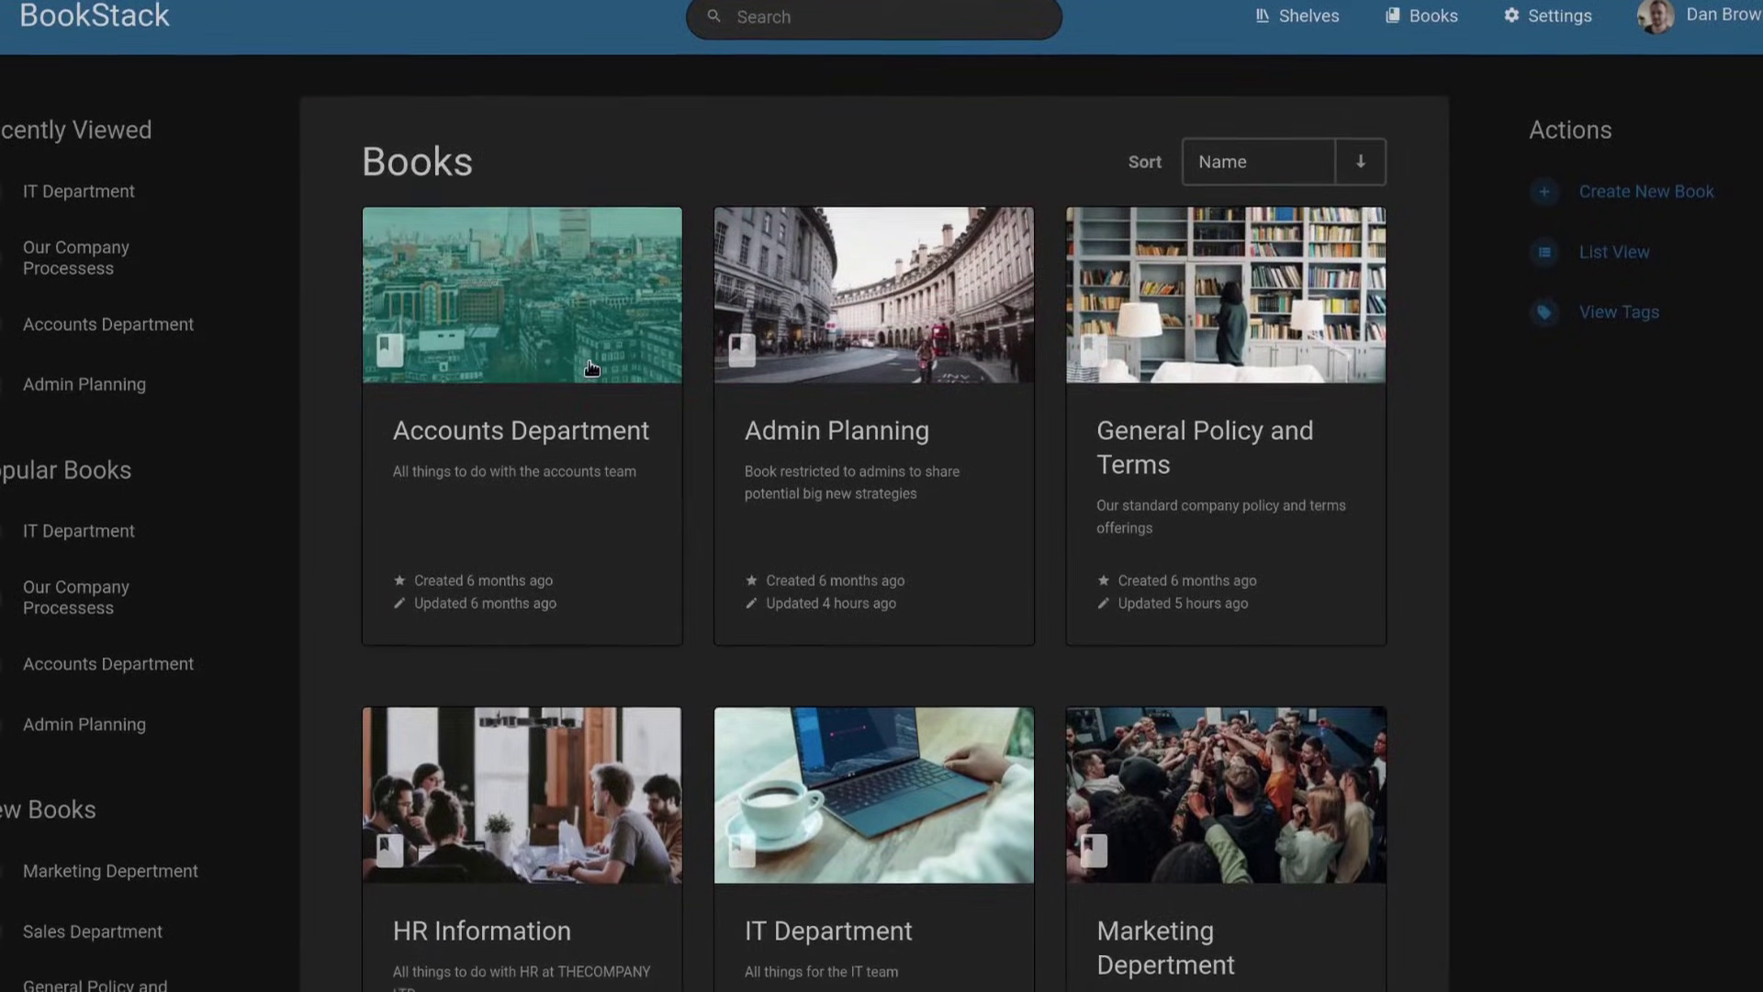
click(634, 390)
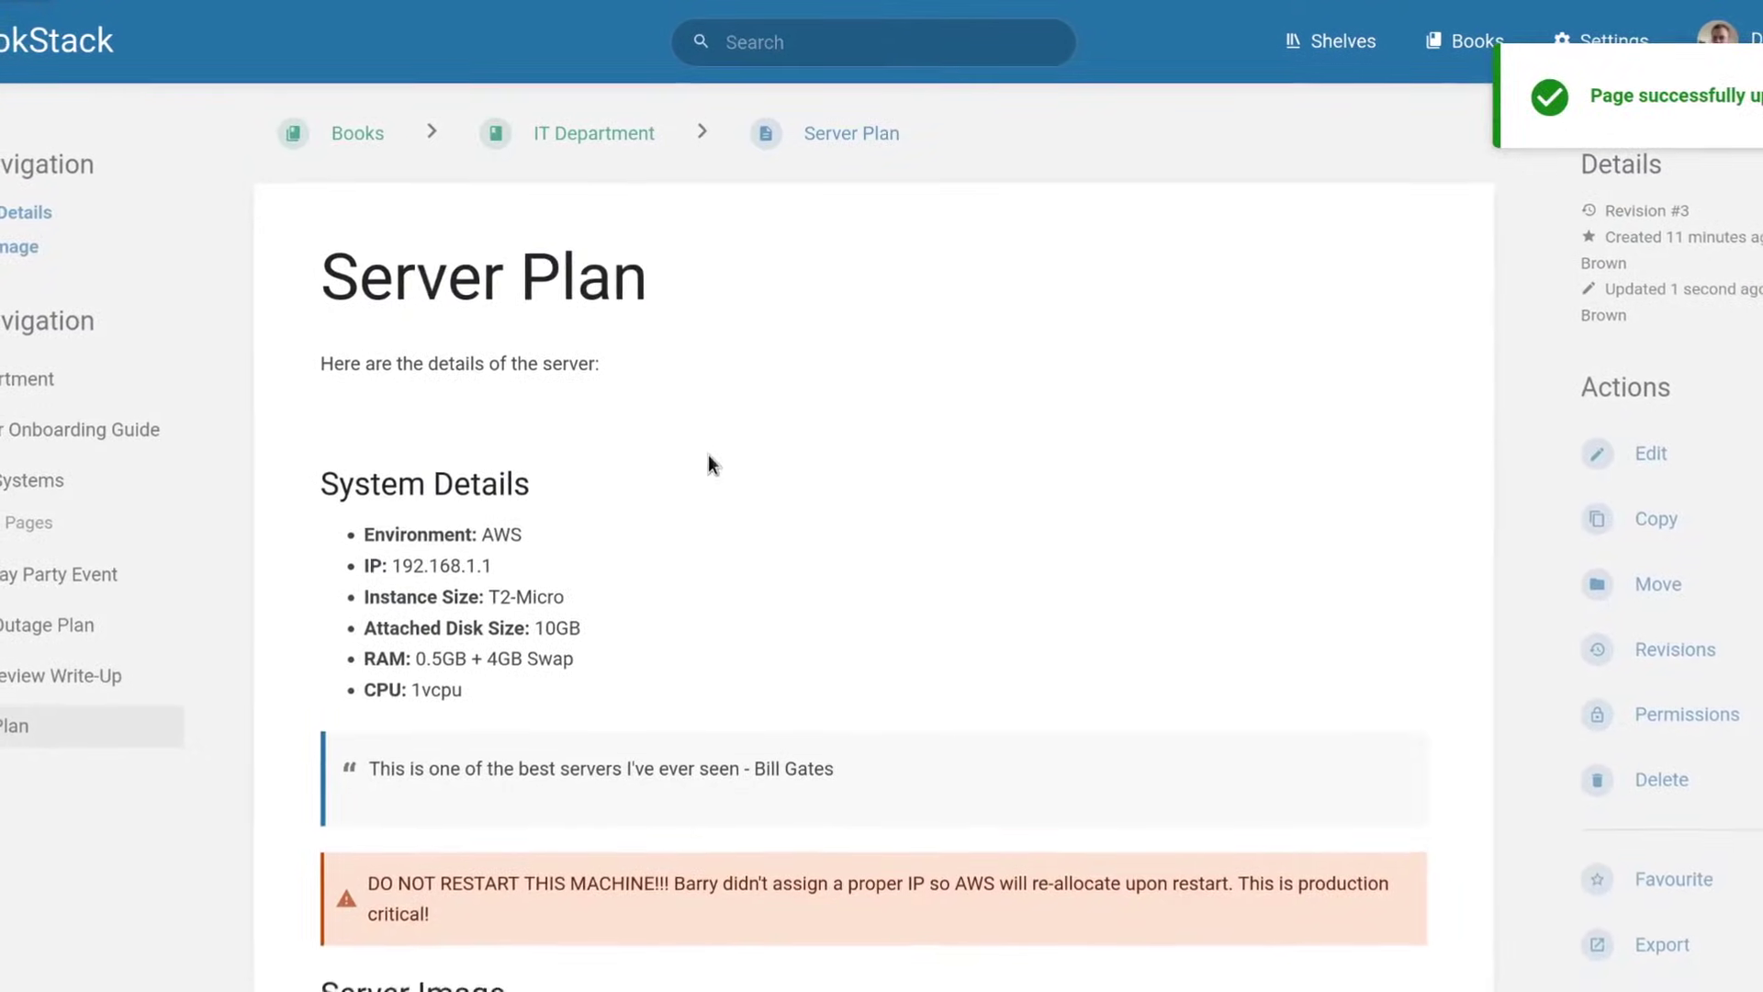
drag(494, 359, 622, 535)
click(661, 636)
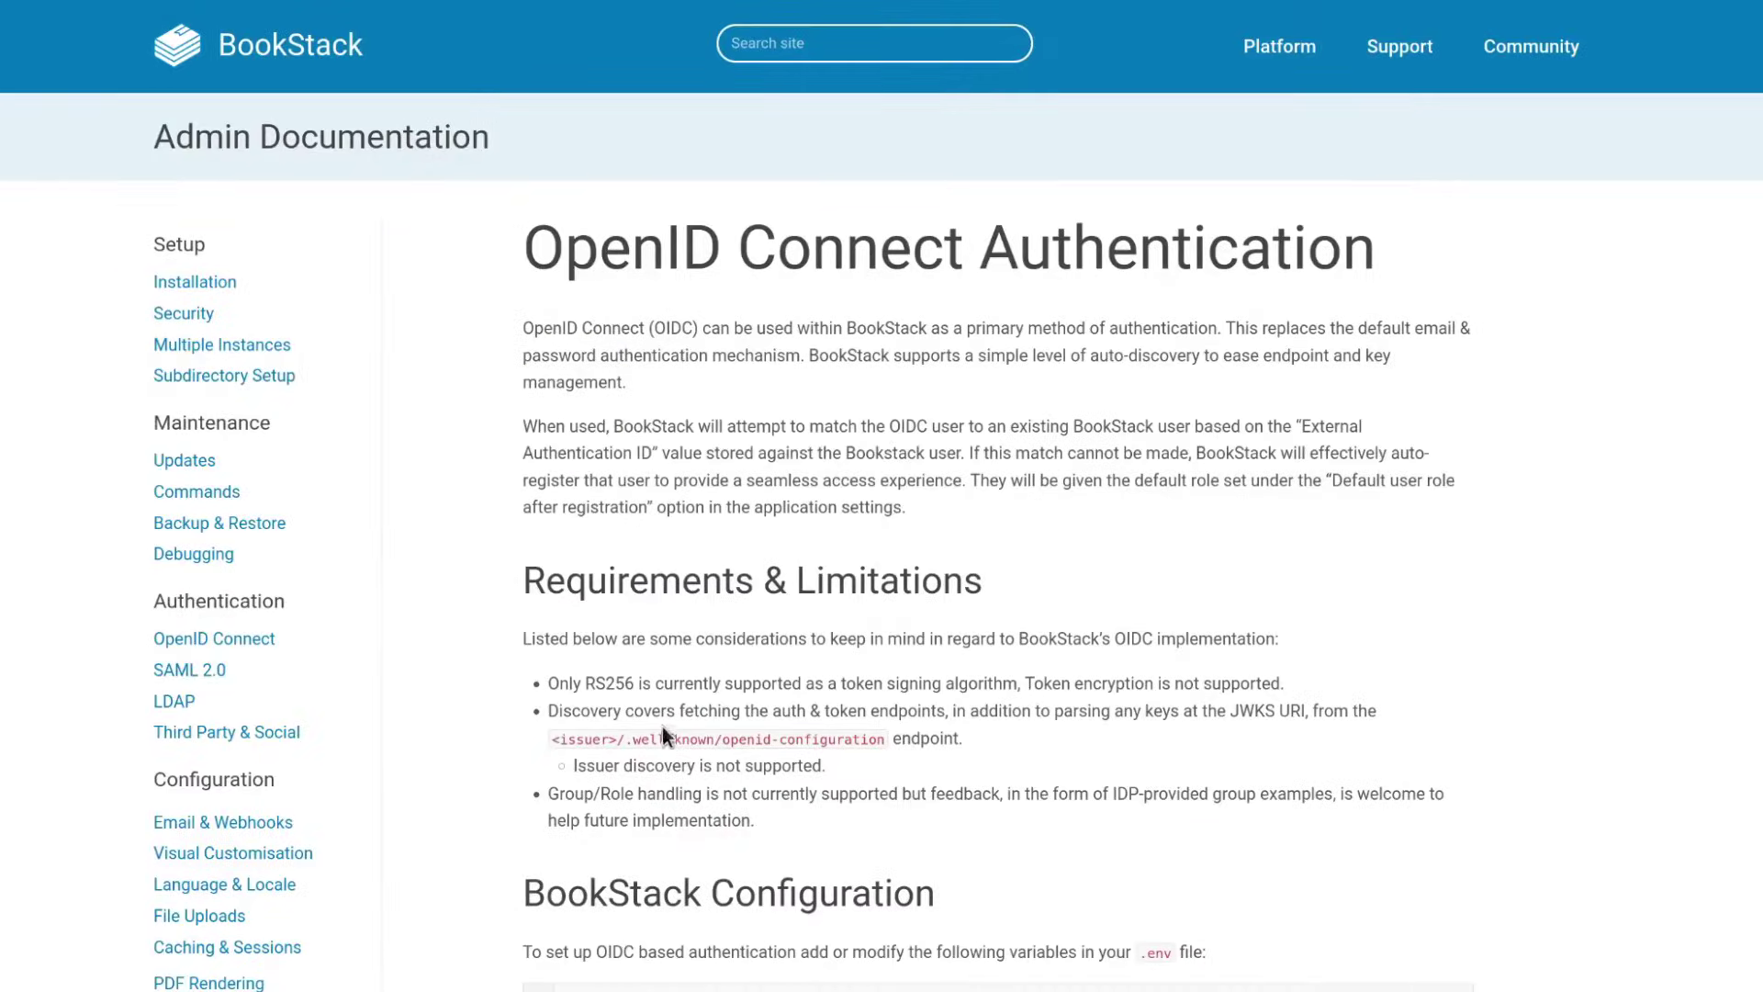
Open the SAML 2.0, LDAP, and Third Party & Social authentication guides in turn.
click(196, 671)
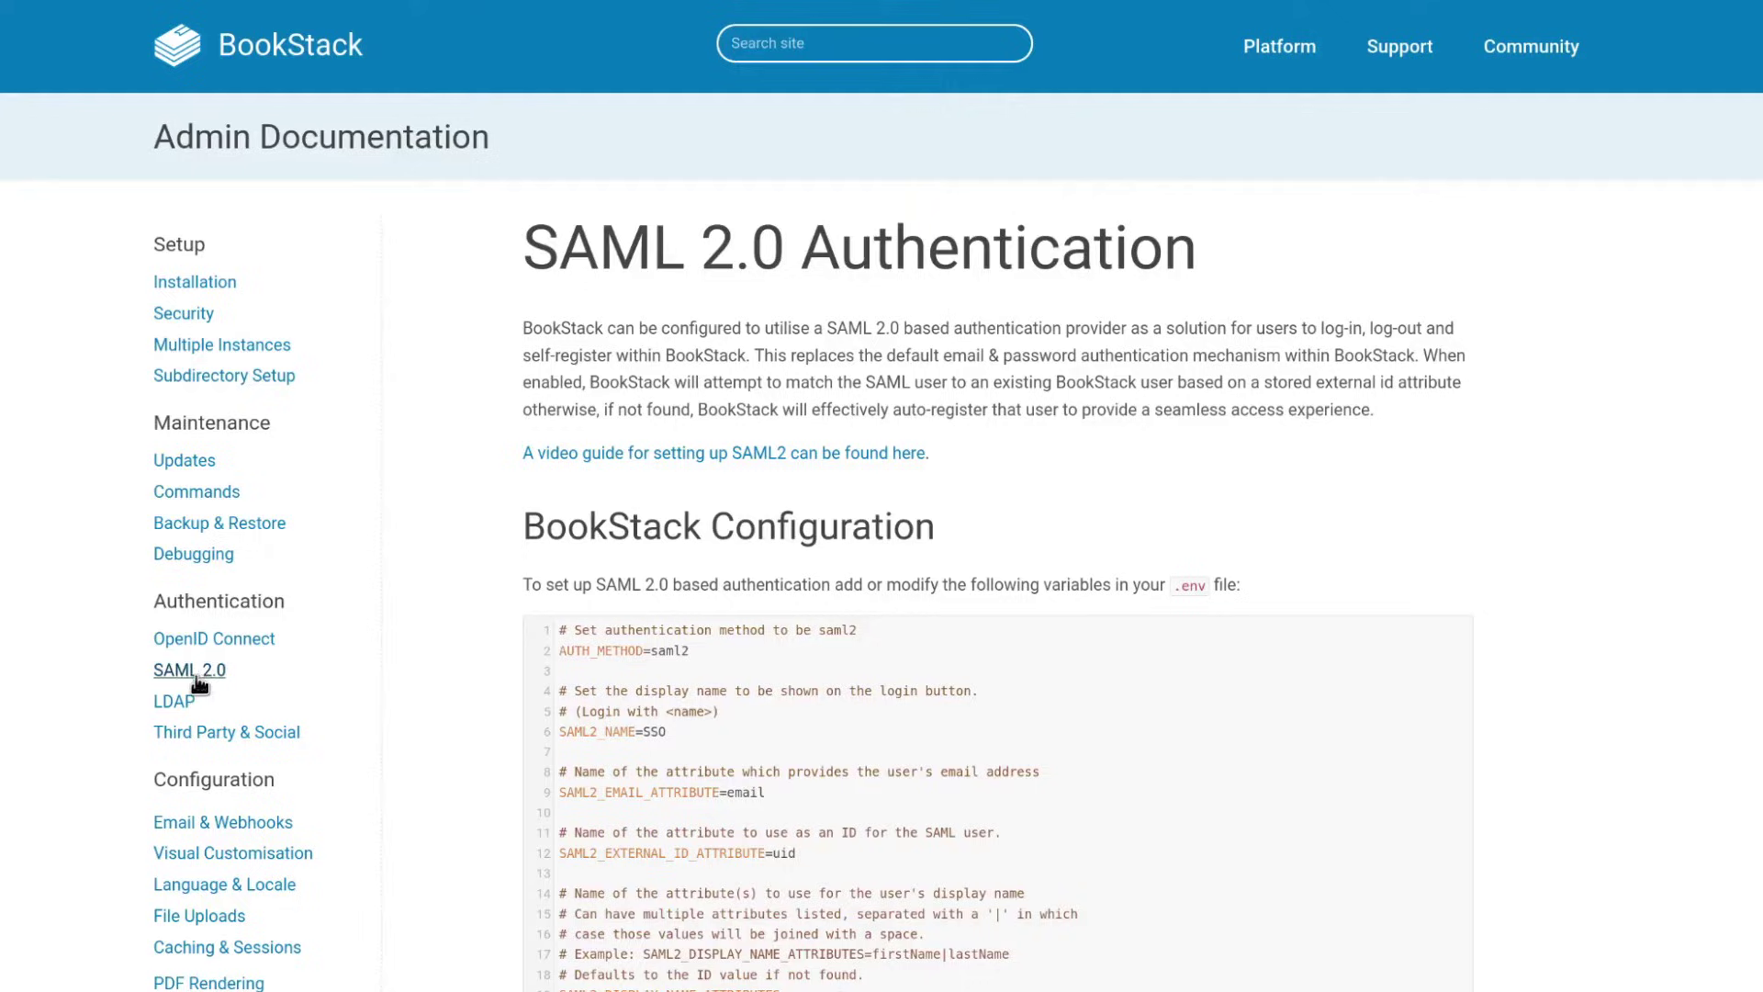
click(184, 705)
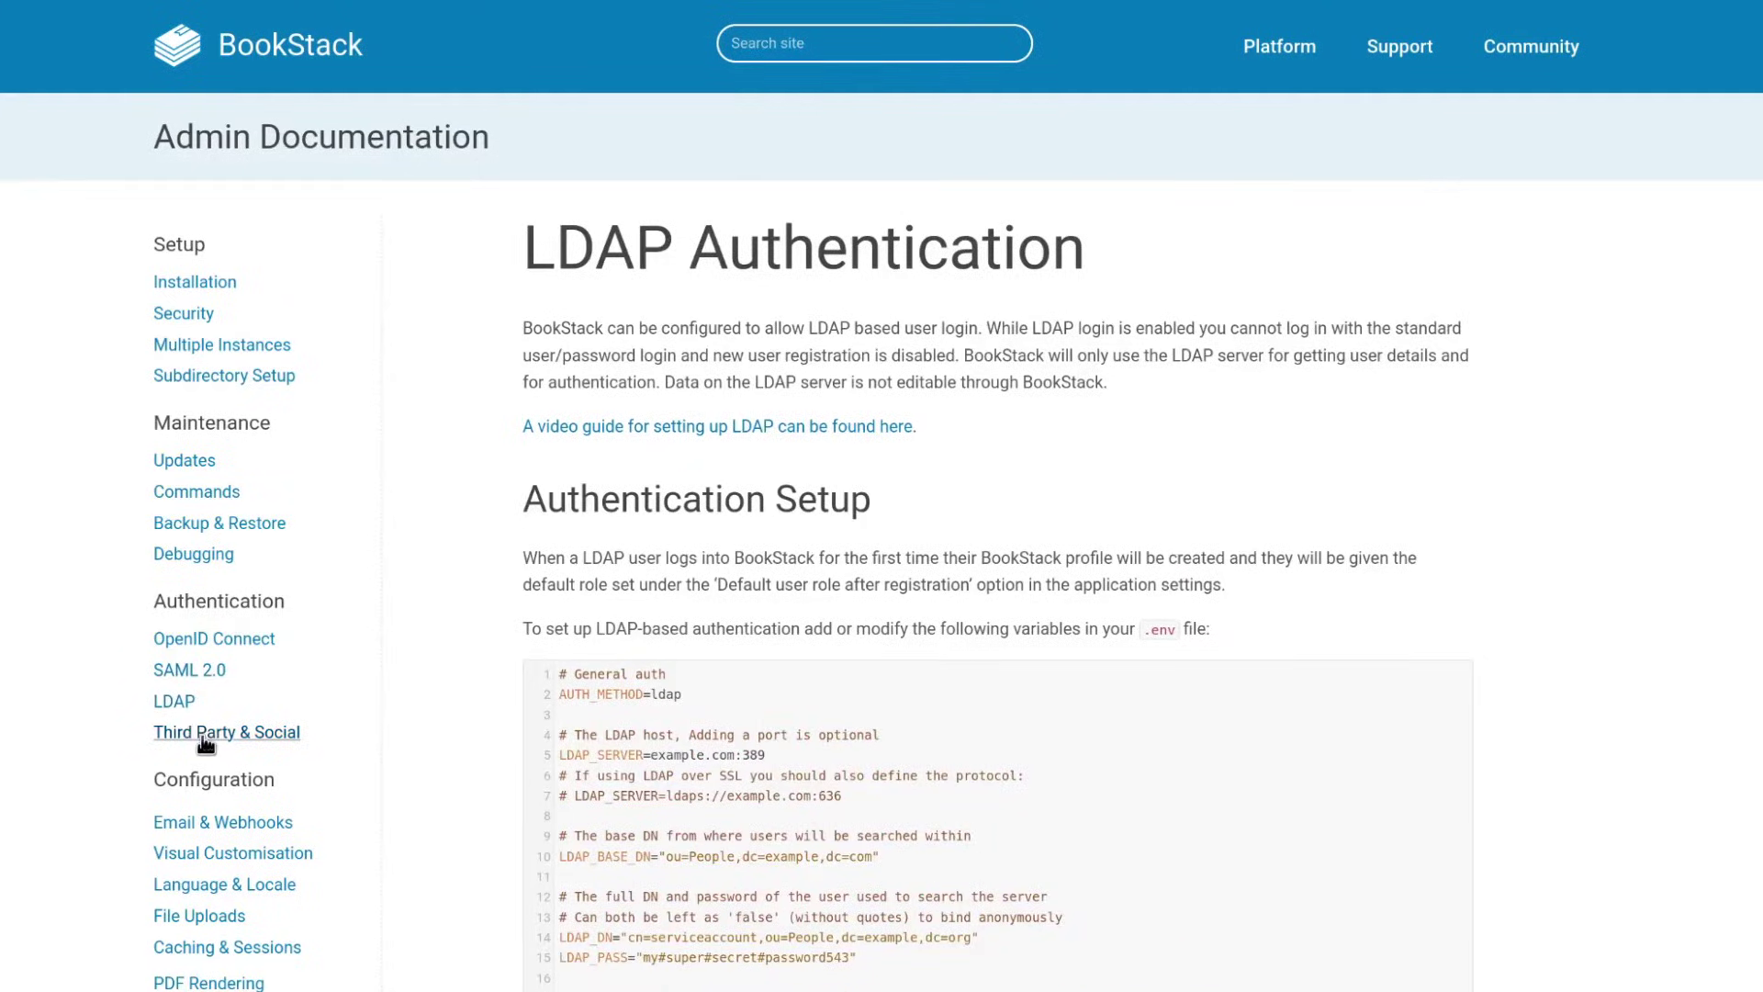
click(206, 739)
scroll(898, 573, down, 4)
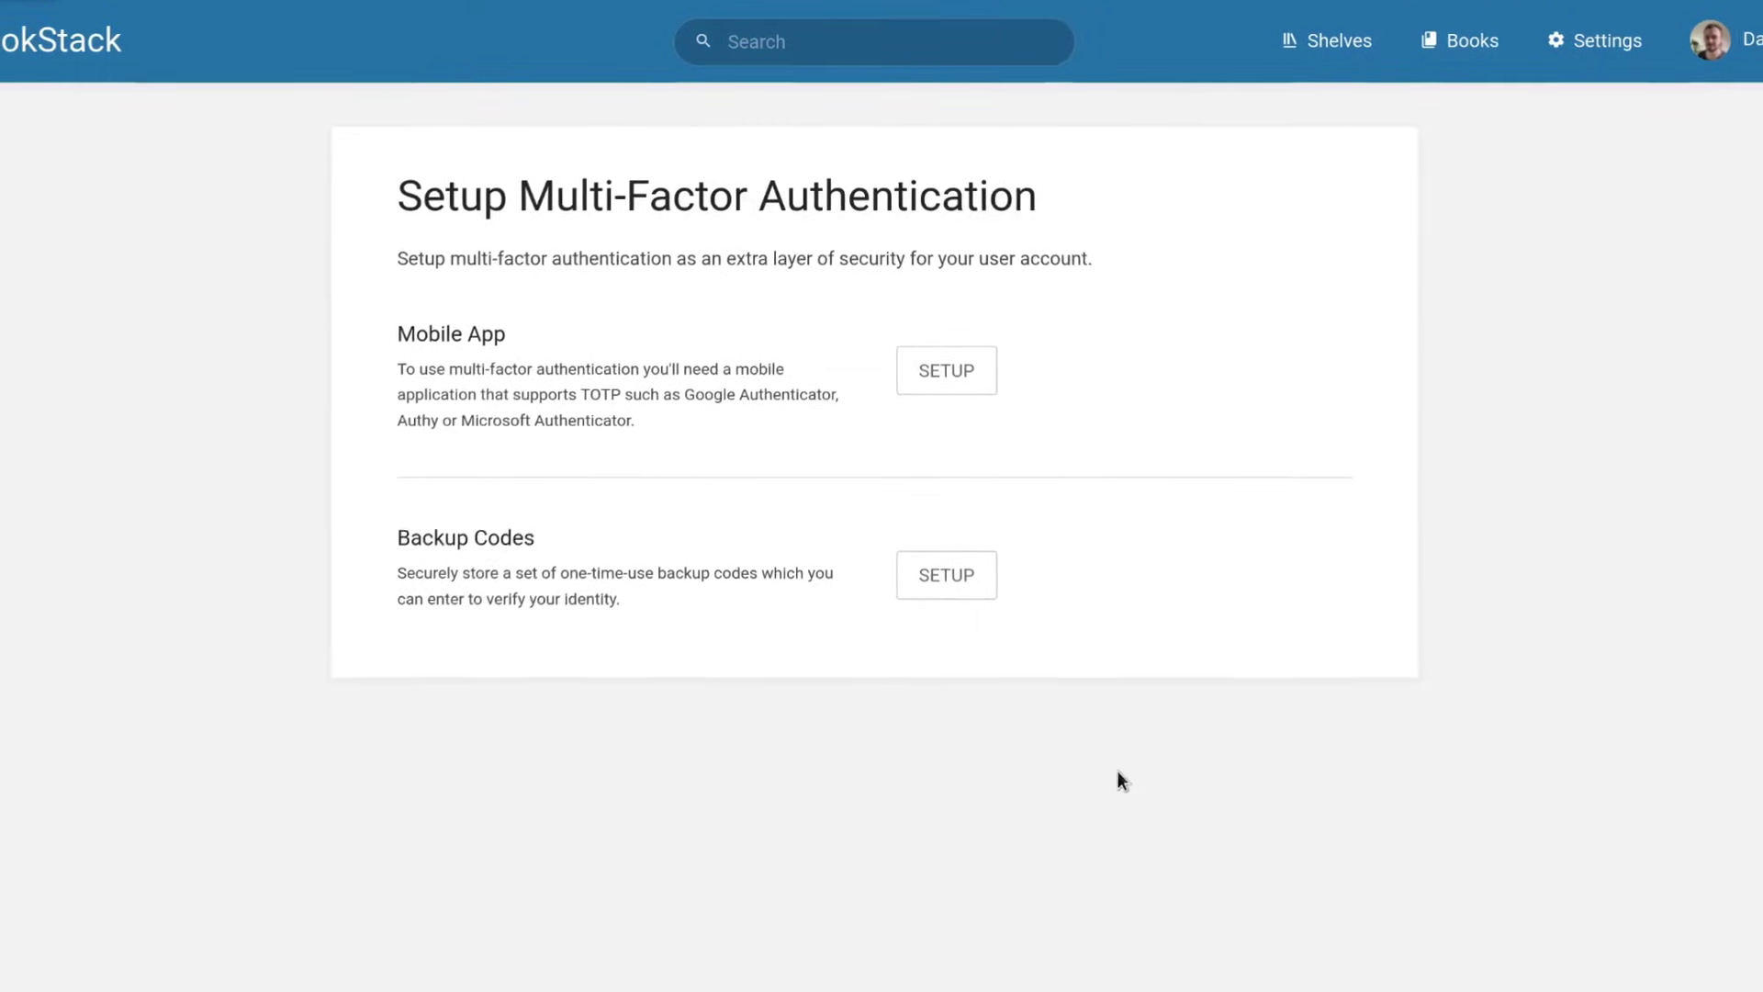
Try mobile-app MFA setup with a verification code and cancel, then set up and download backup codes.
click(953, 376)
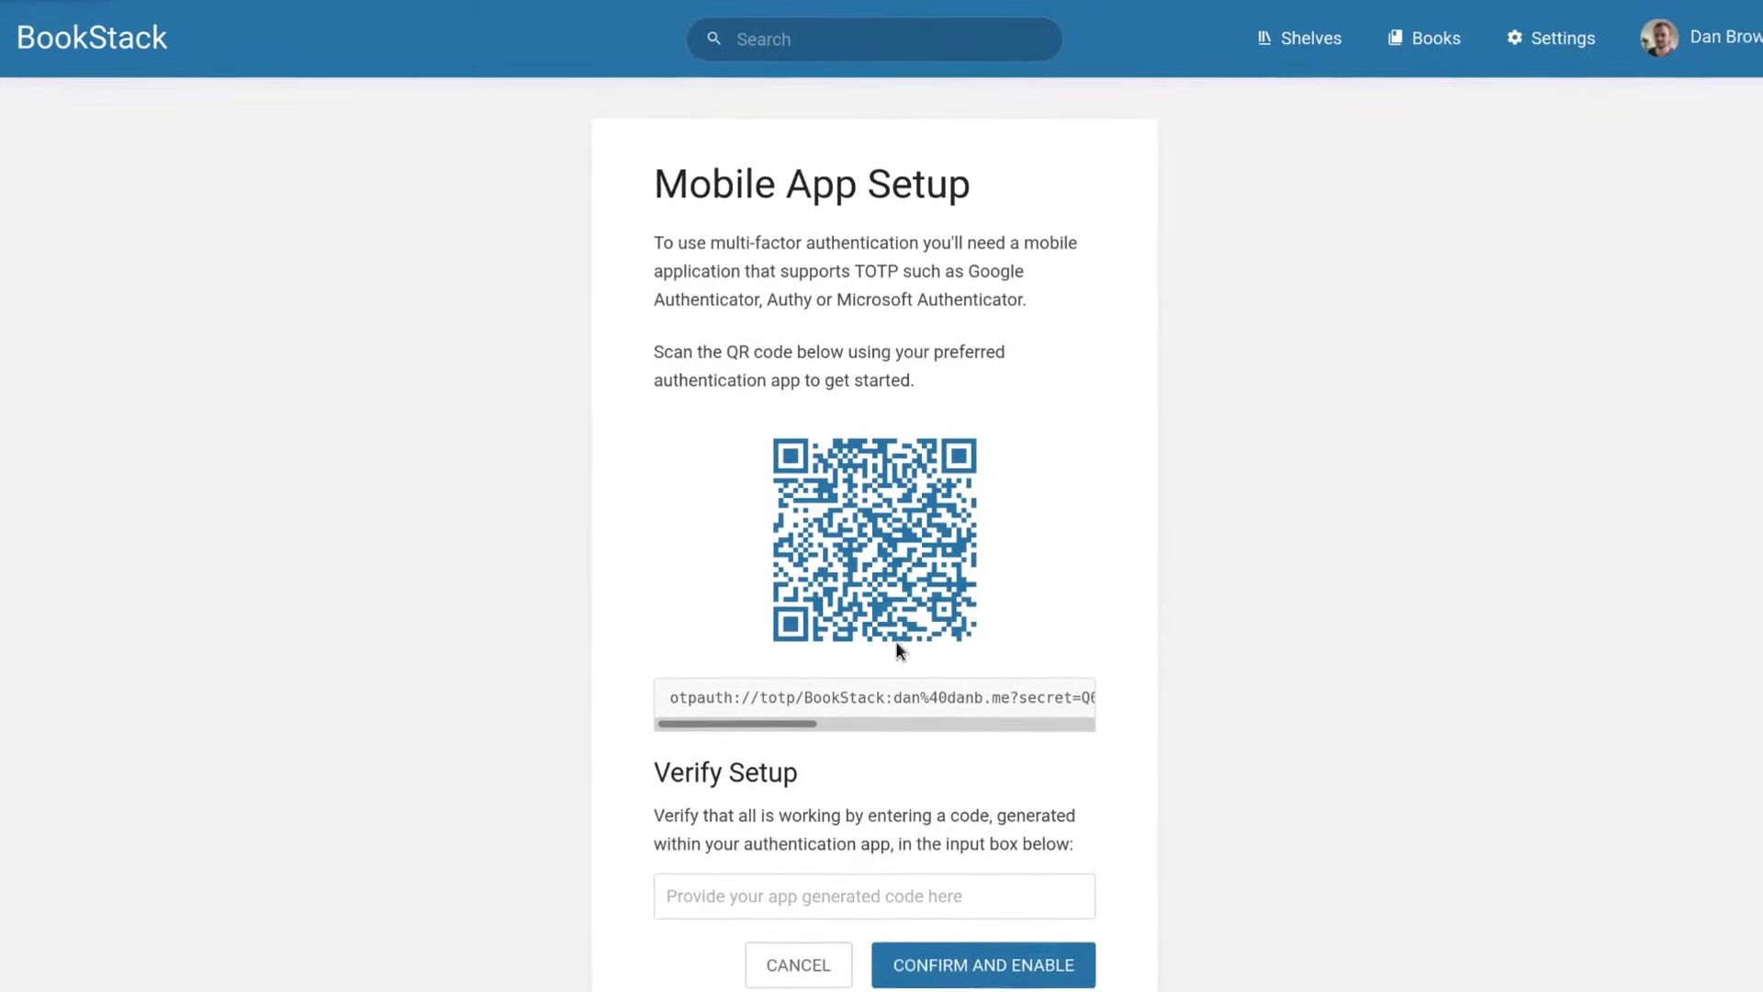
click(829, 905)
text(3462)
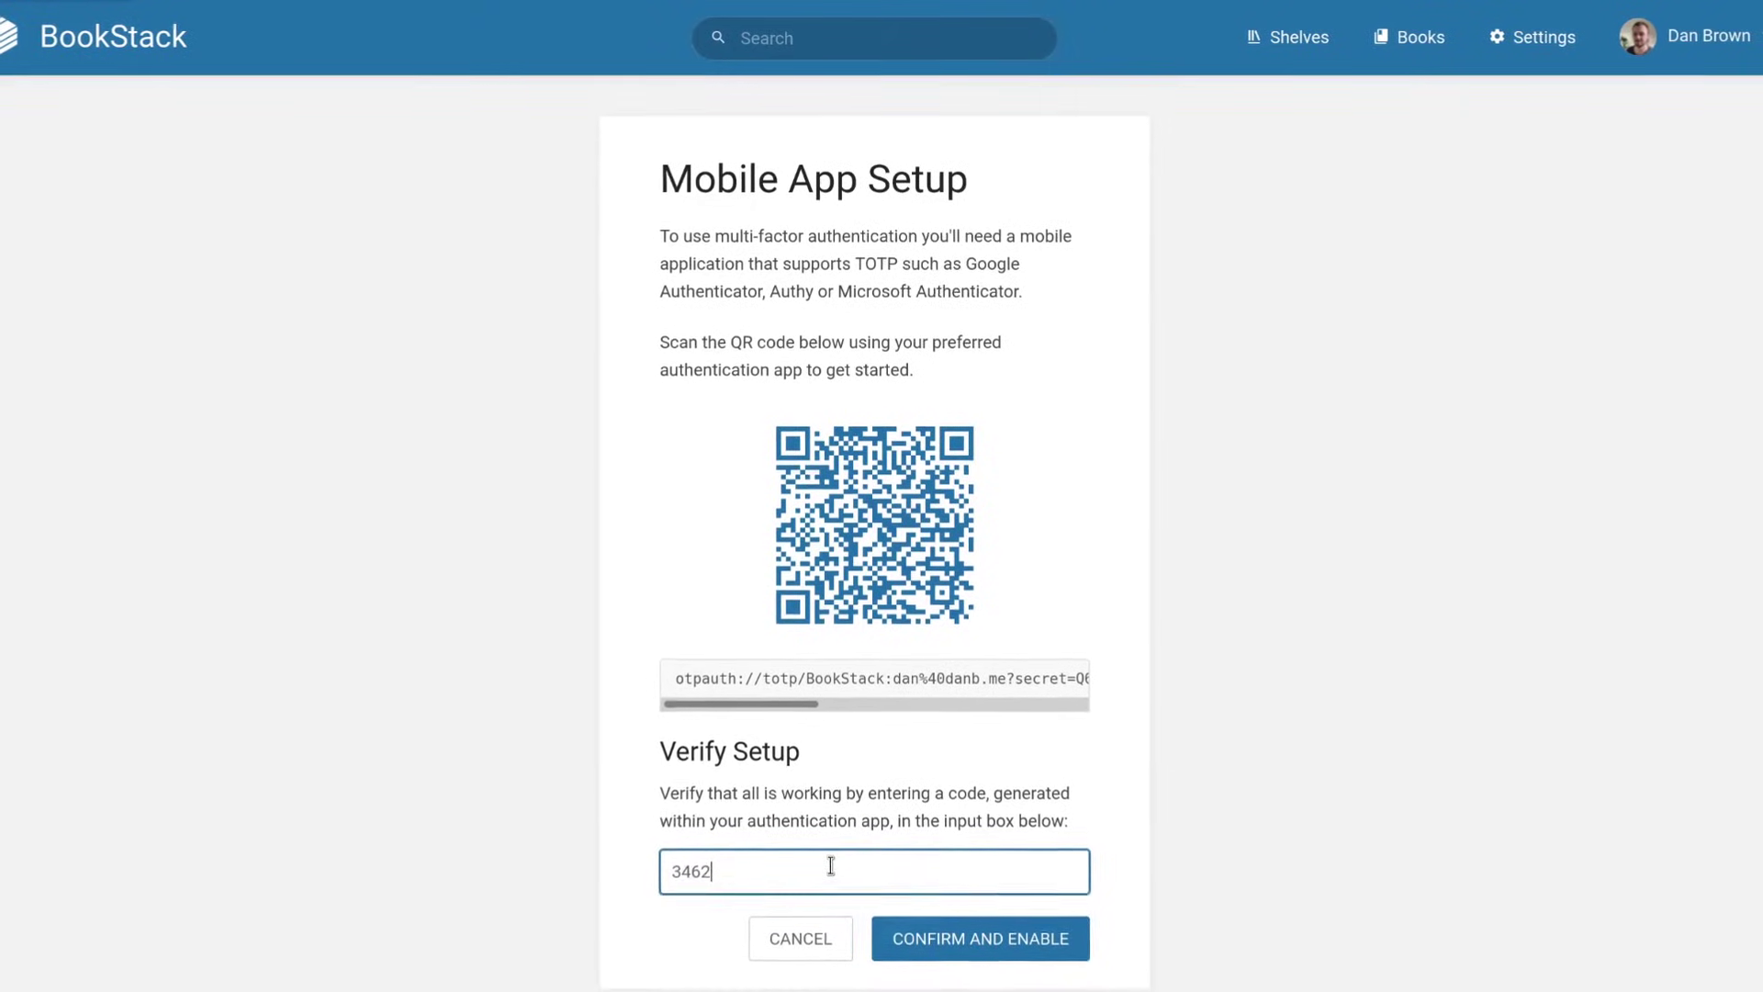
click(825, 923)
click(956, 495)
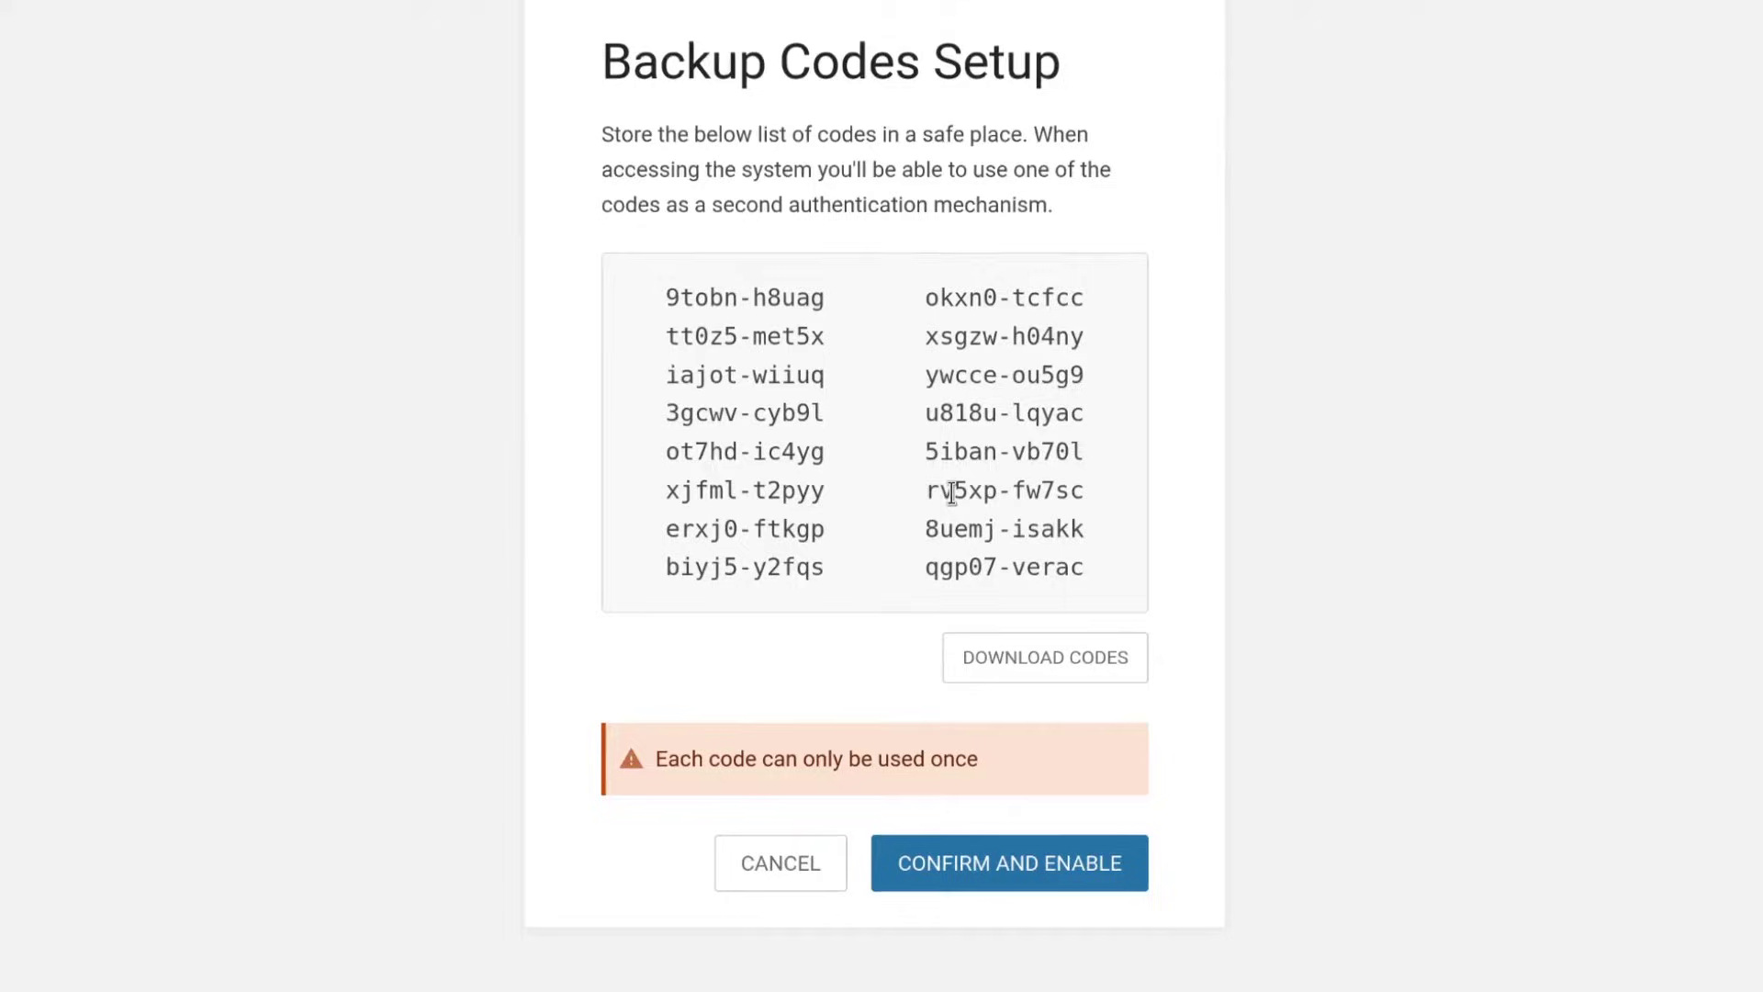
click(1019, 684)
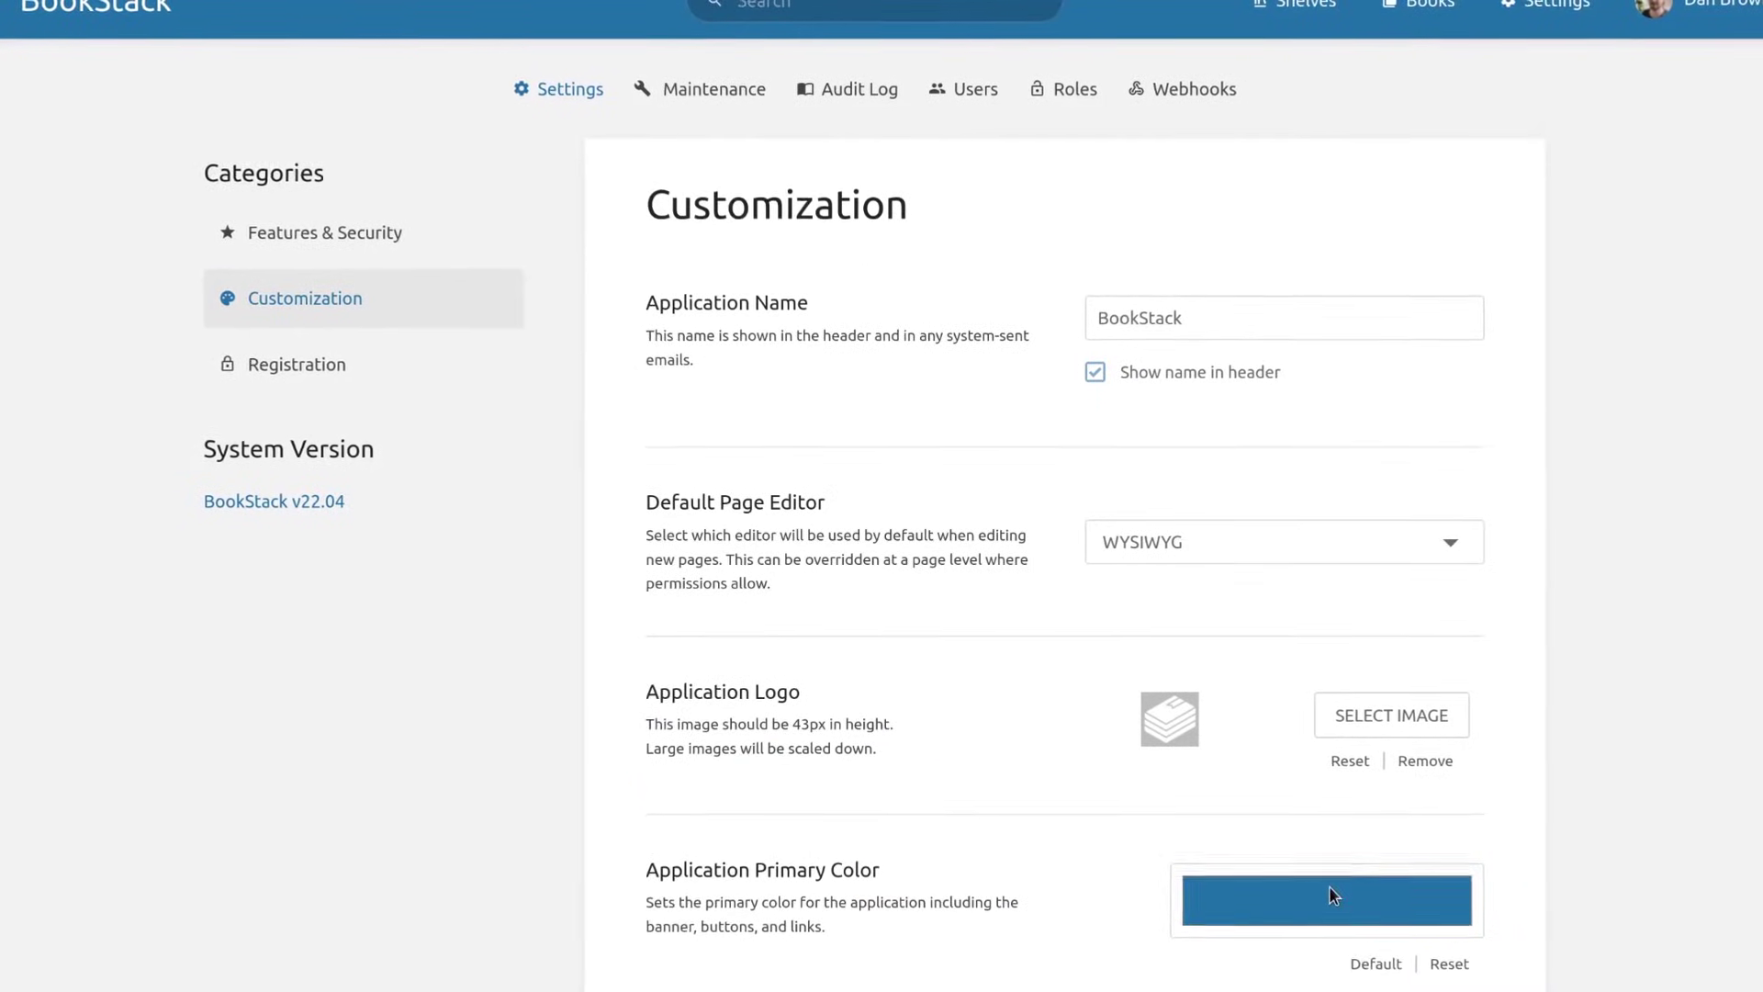
Change the primary colour to orange, then purple, and scroll to Custom HTML Head Content.
click(1330, 895)
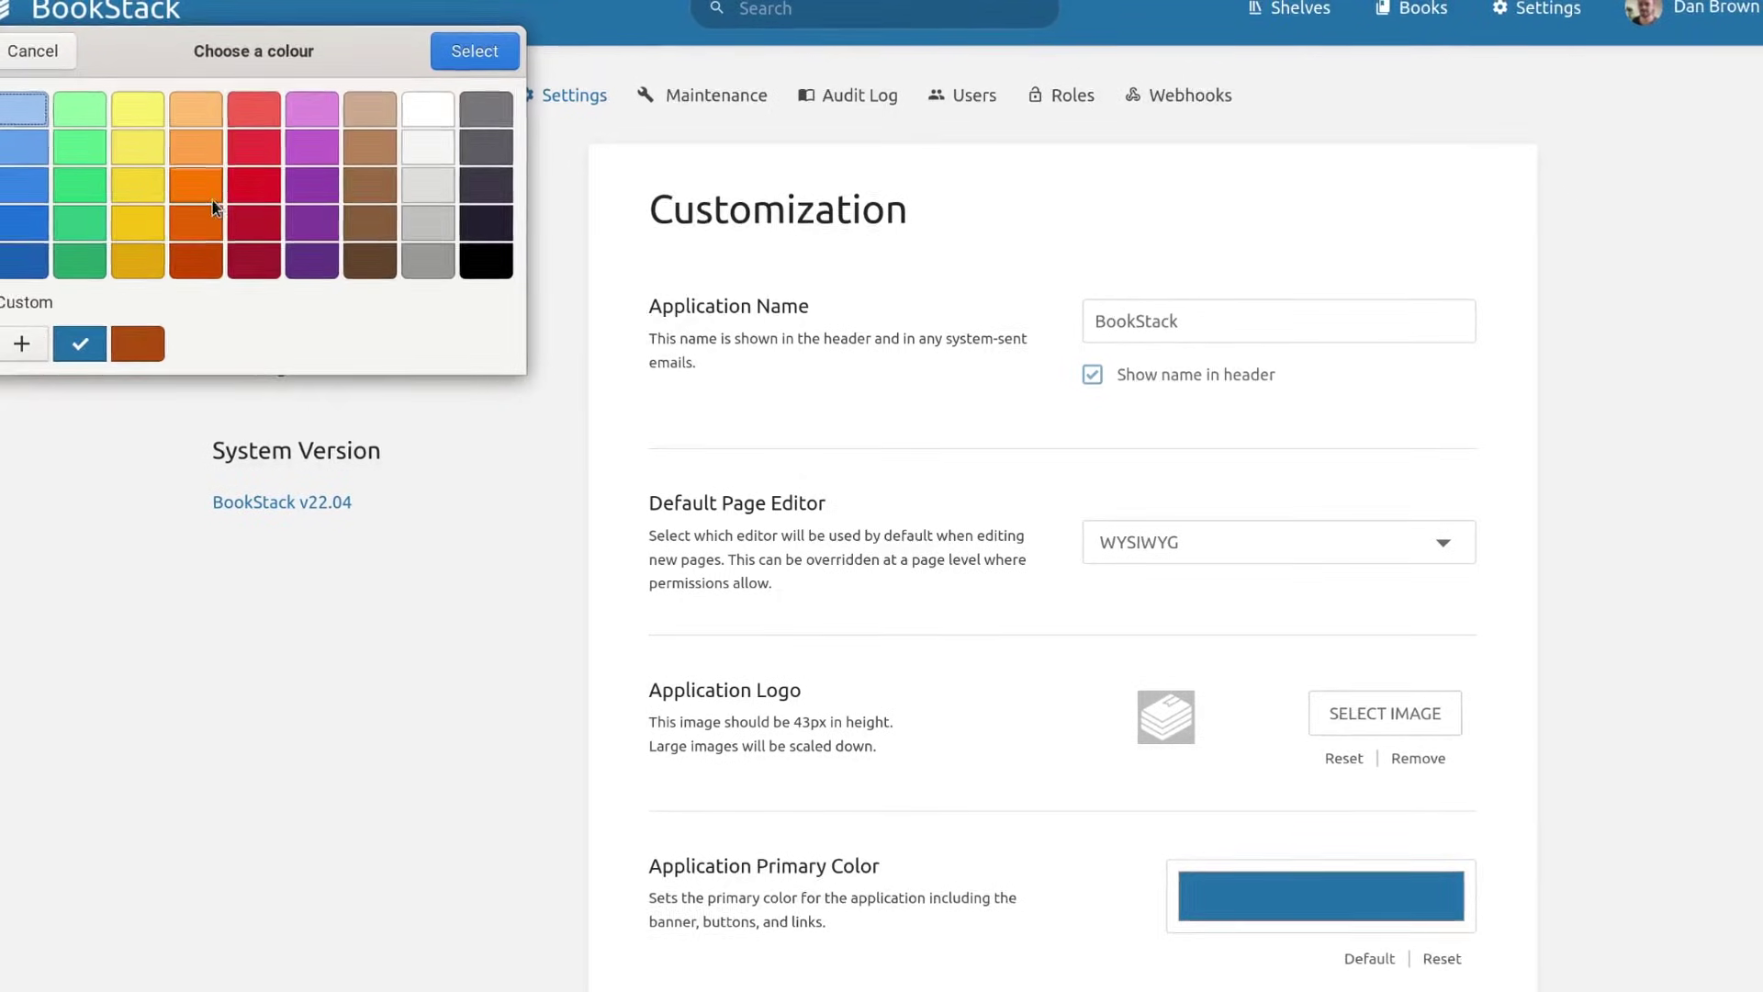
click(203, 183)
click(484, 50)
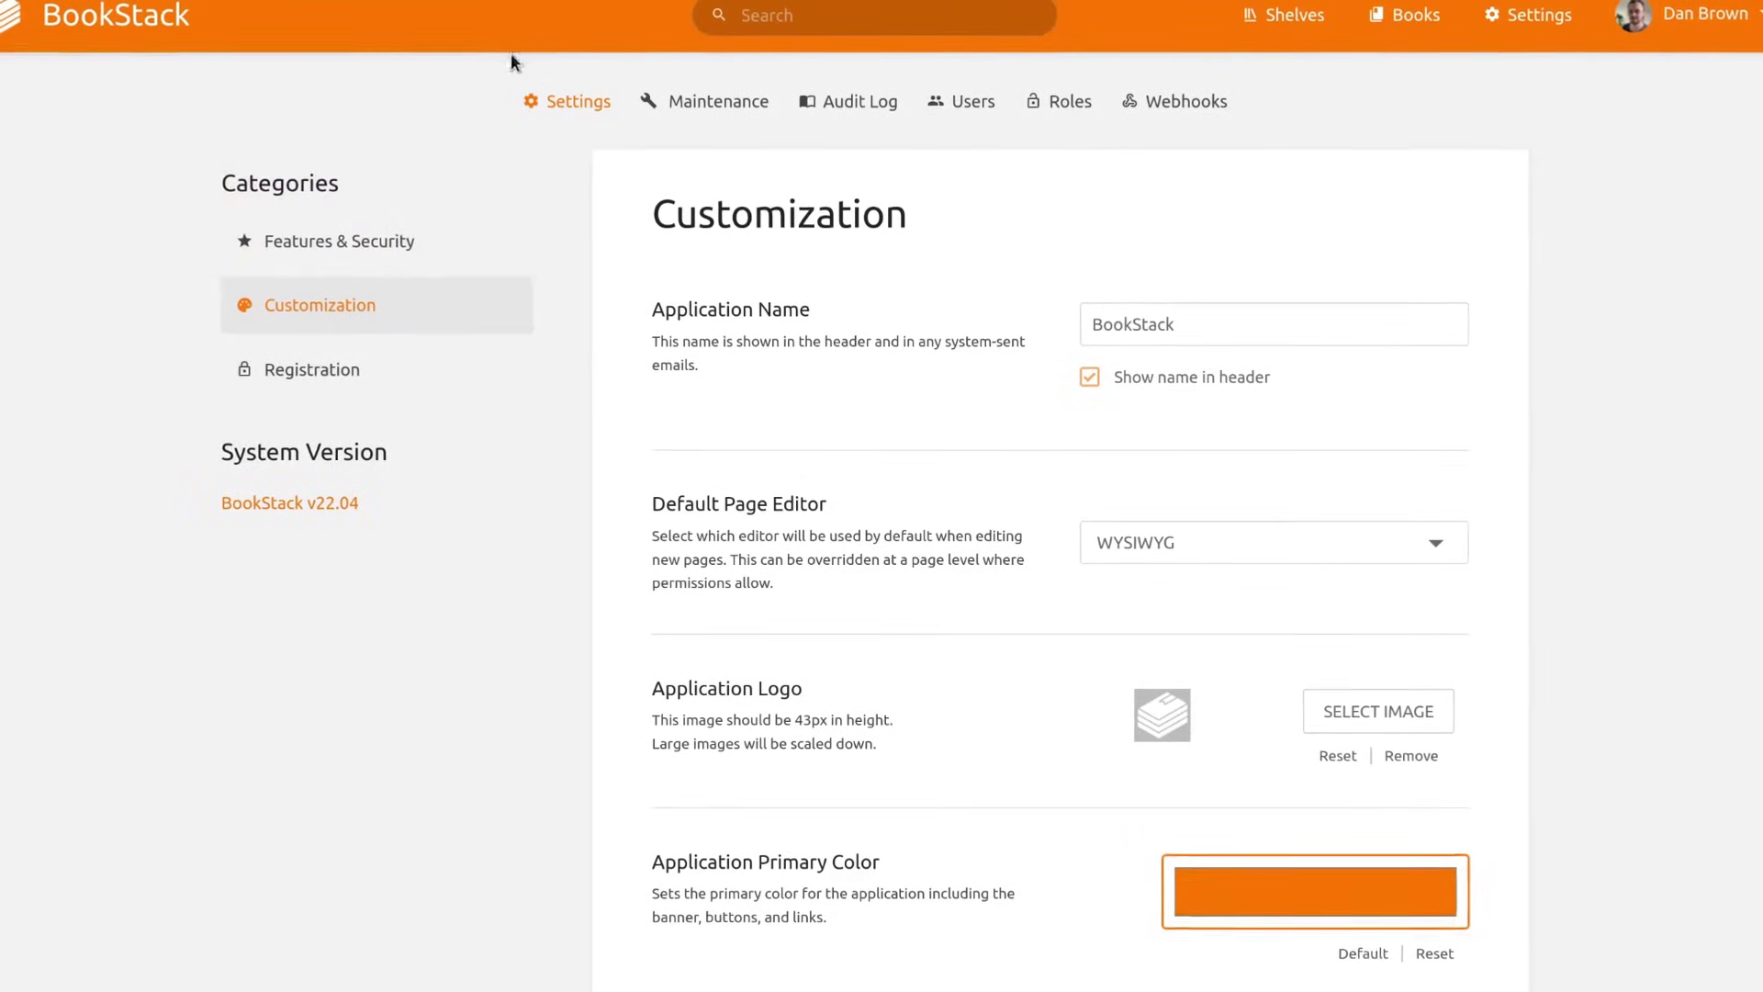
click(1241, 872)
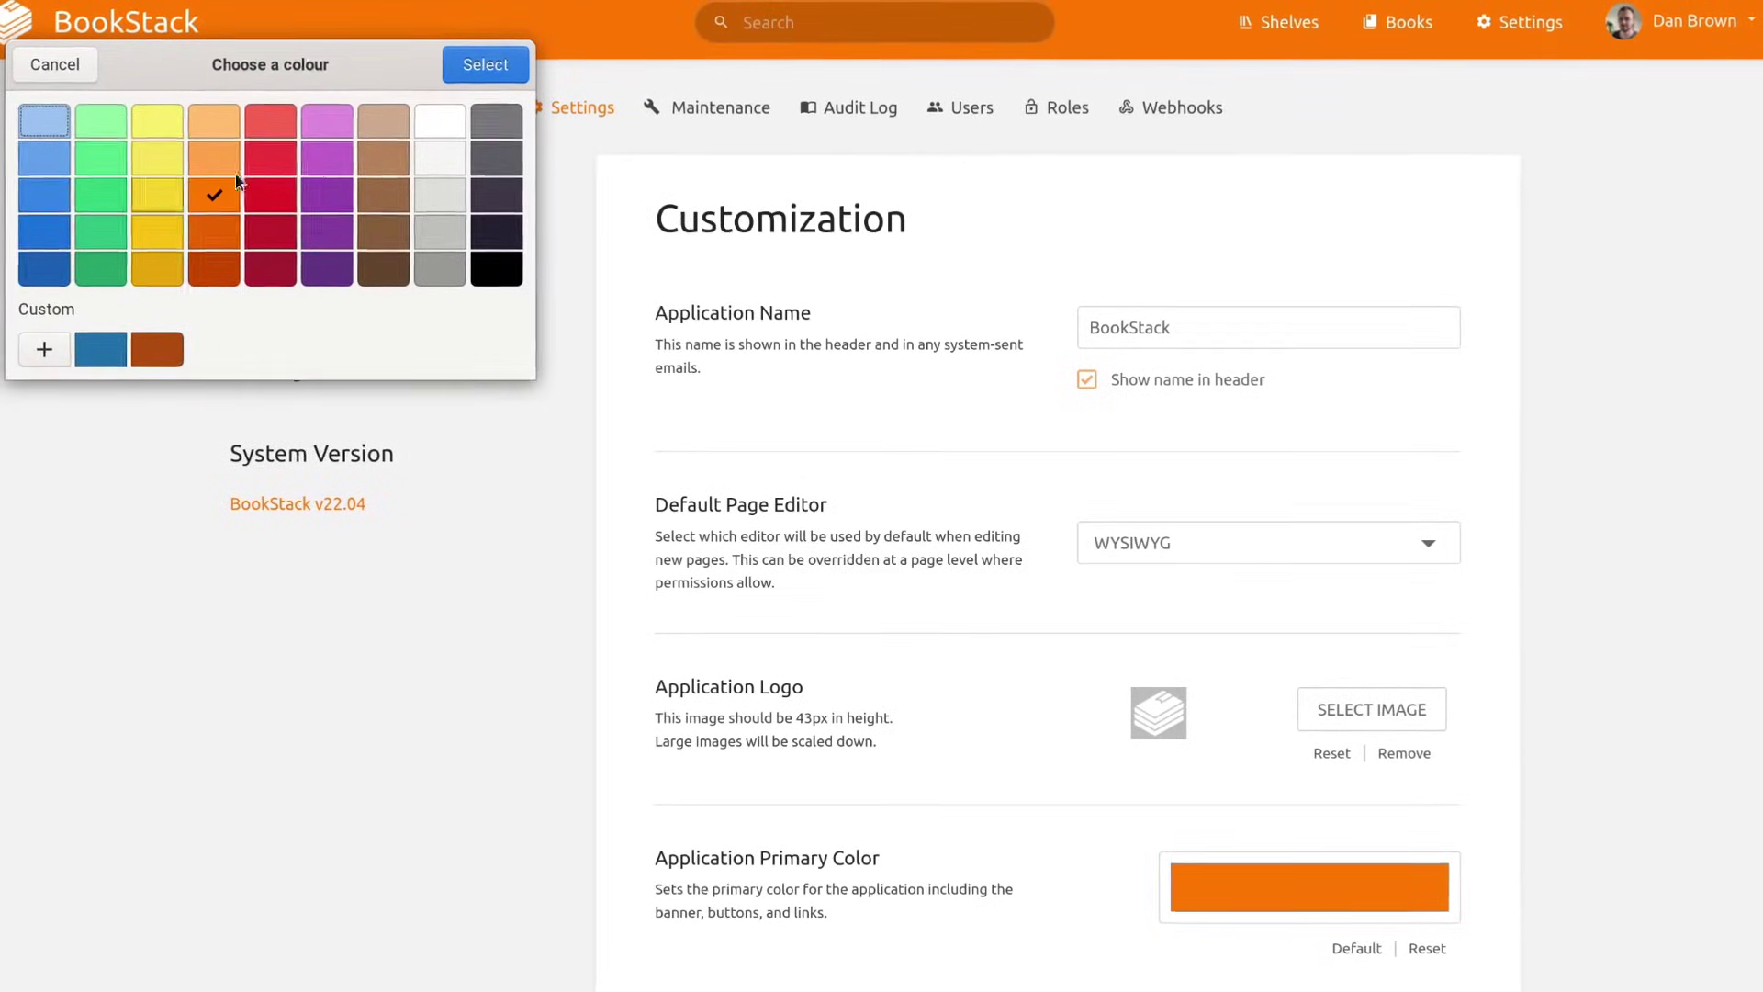
click(326, 158)
click(484, 64)
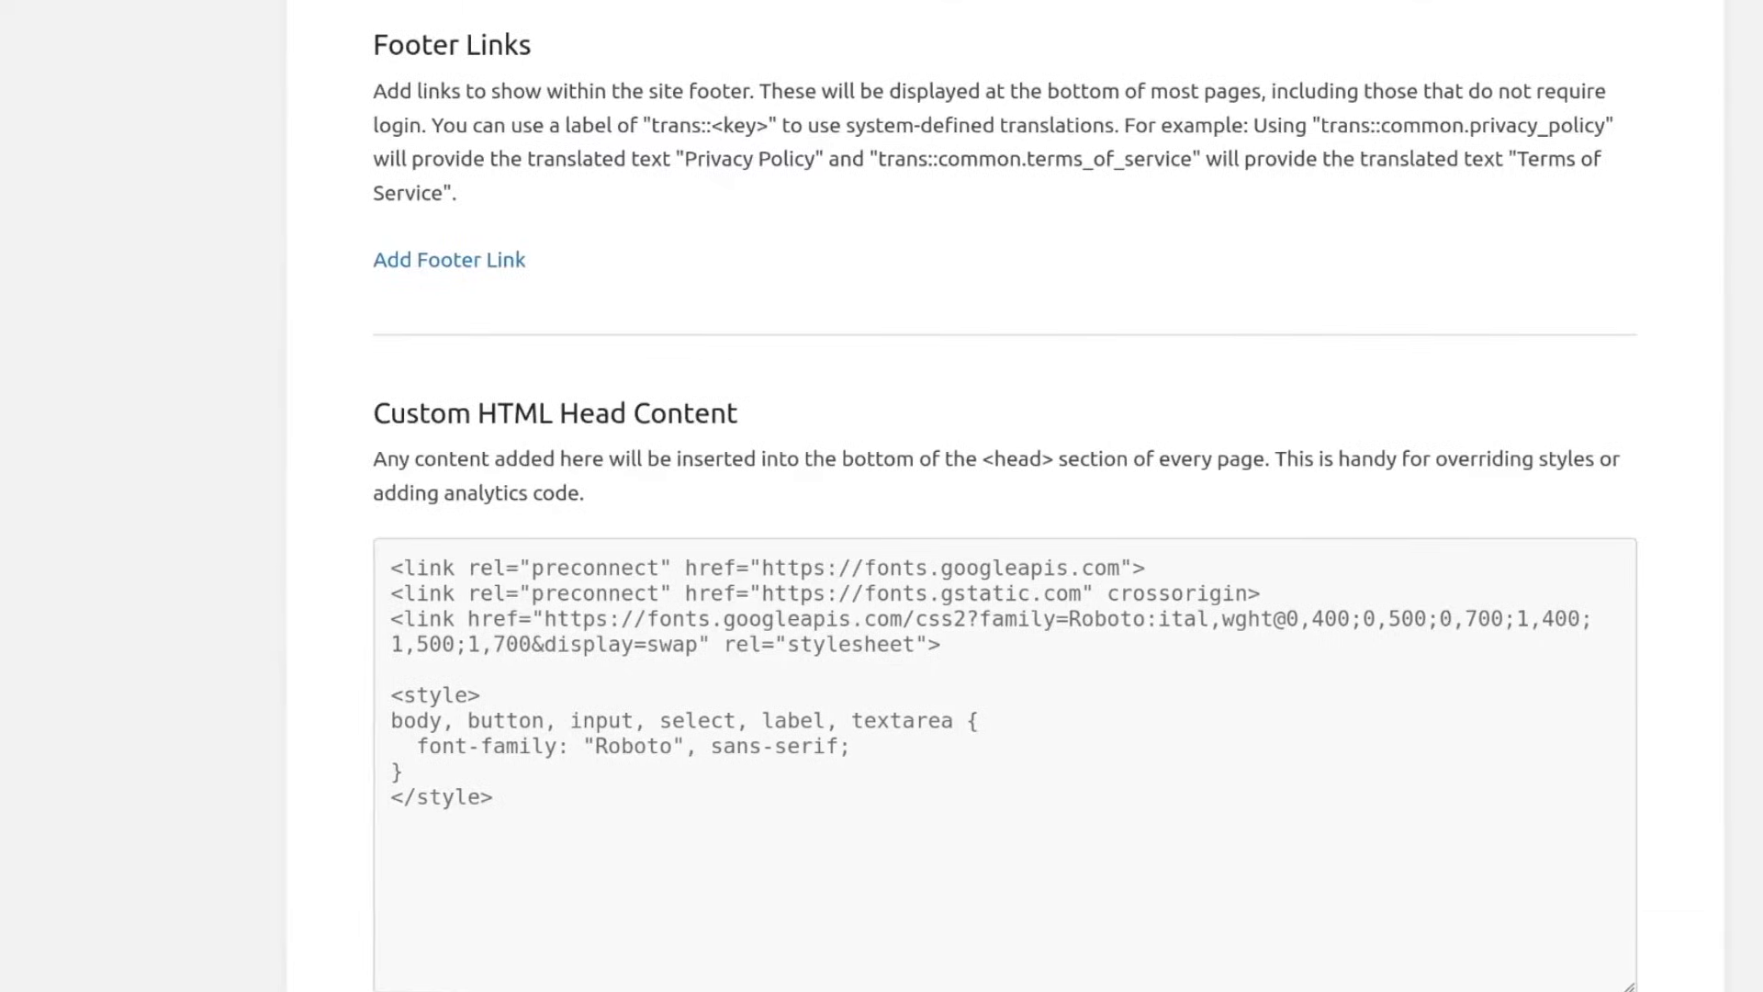
scroll(766, 734, down, 3)
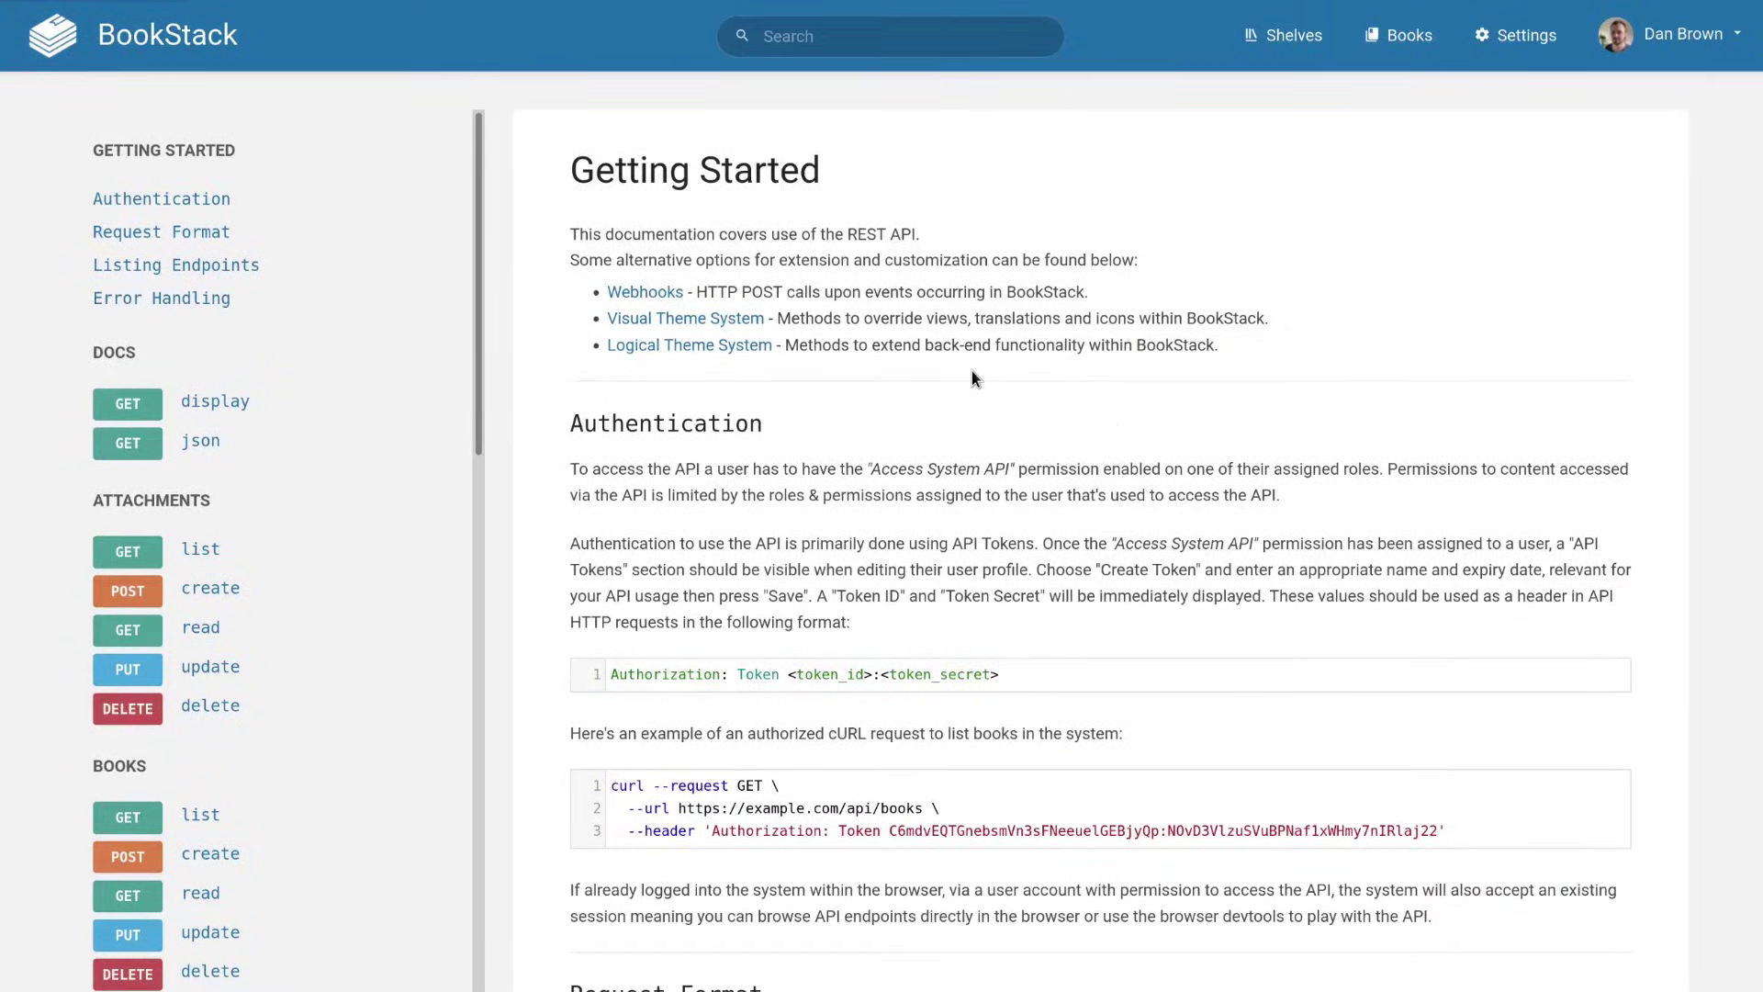
Scroll through the REST API documentation, then open the Internal Departments shelf from the Internal search results.
scroll(972, 371, down, 13)
scroll(947, 360, down, 2)
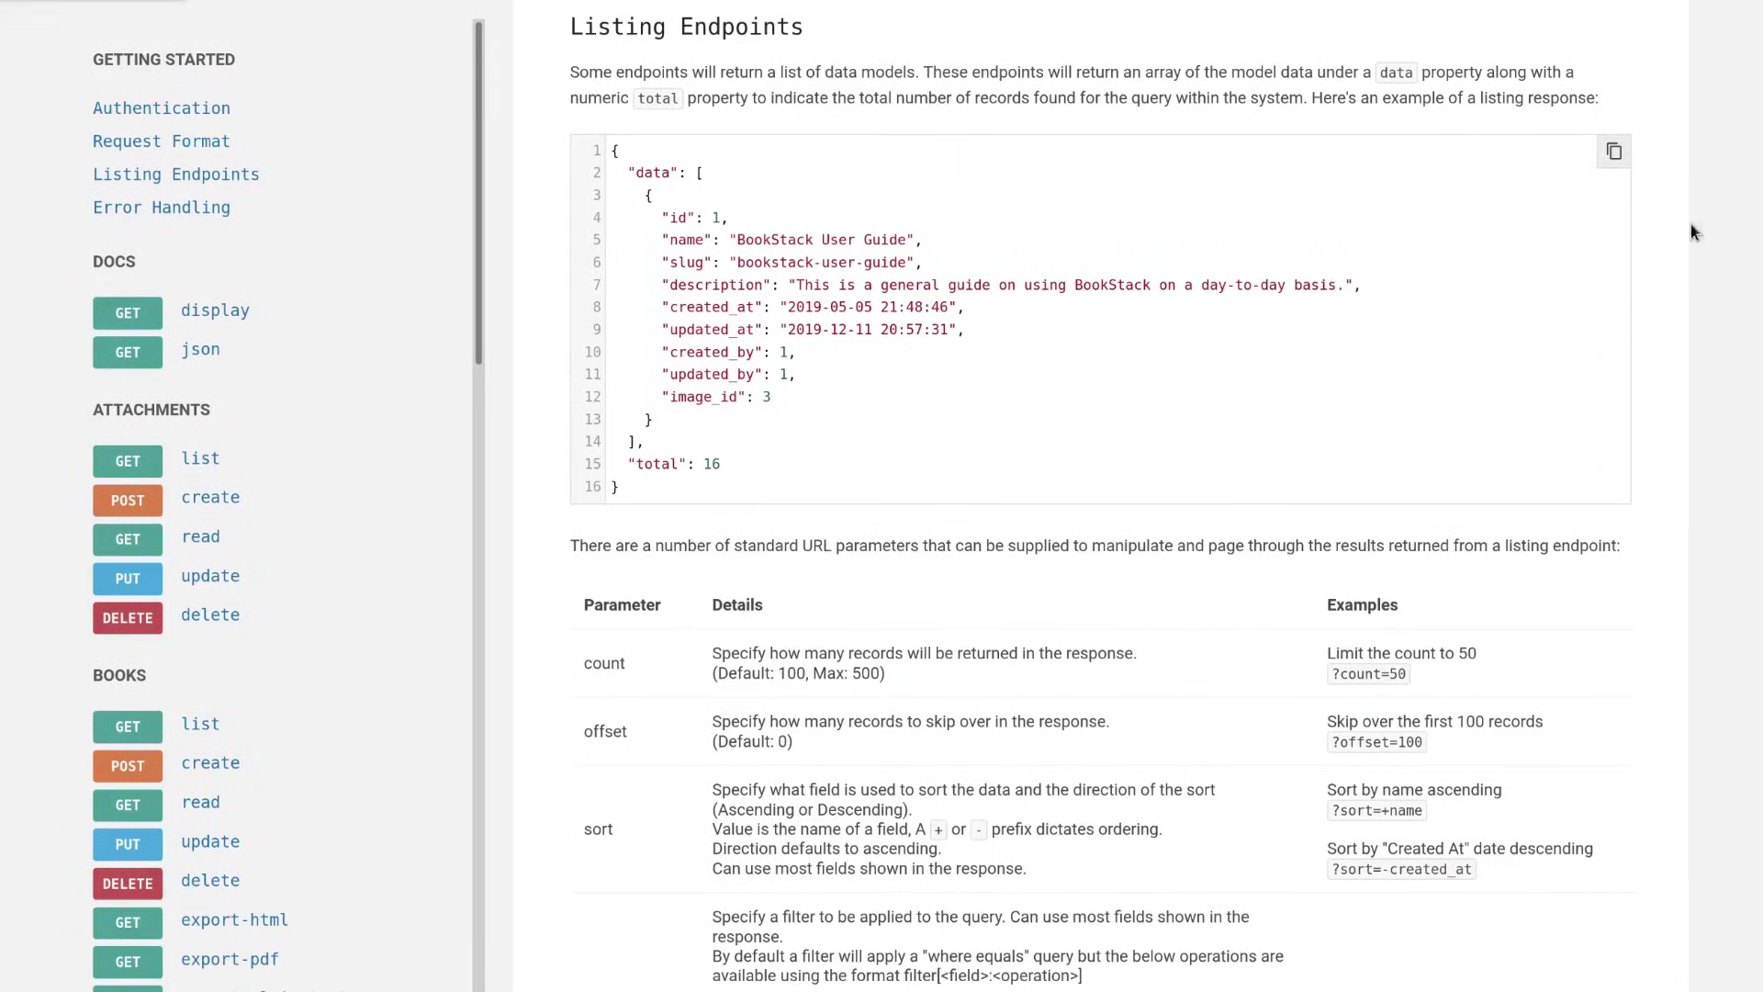
scroll(788, 420, down, 4)
scroll(767, 414, up, 17)
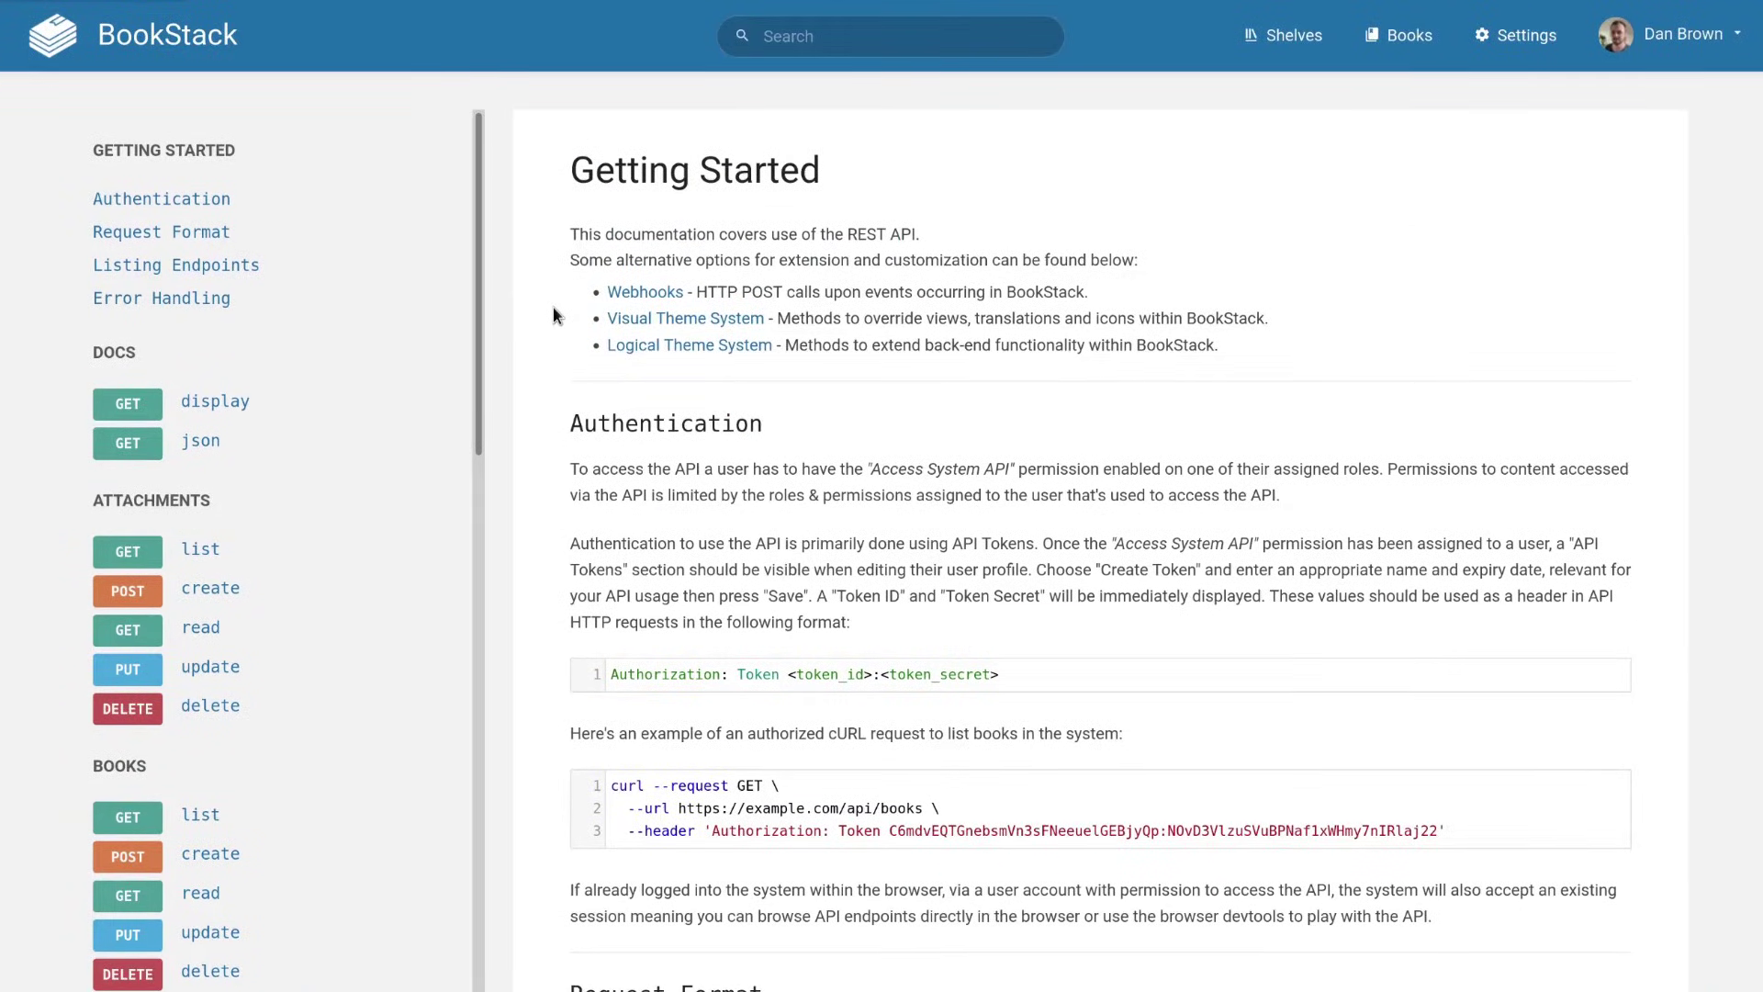
drag(479, 235, 483, 670)
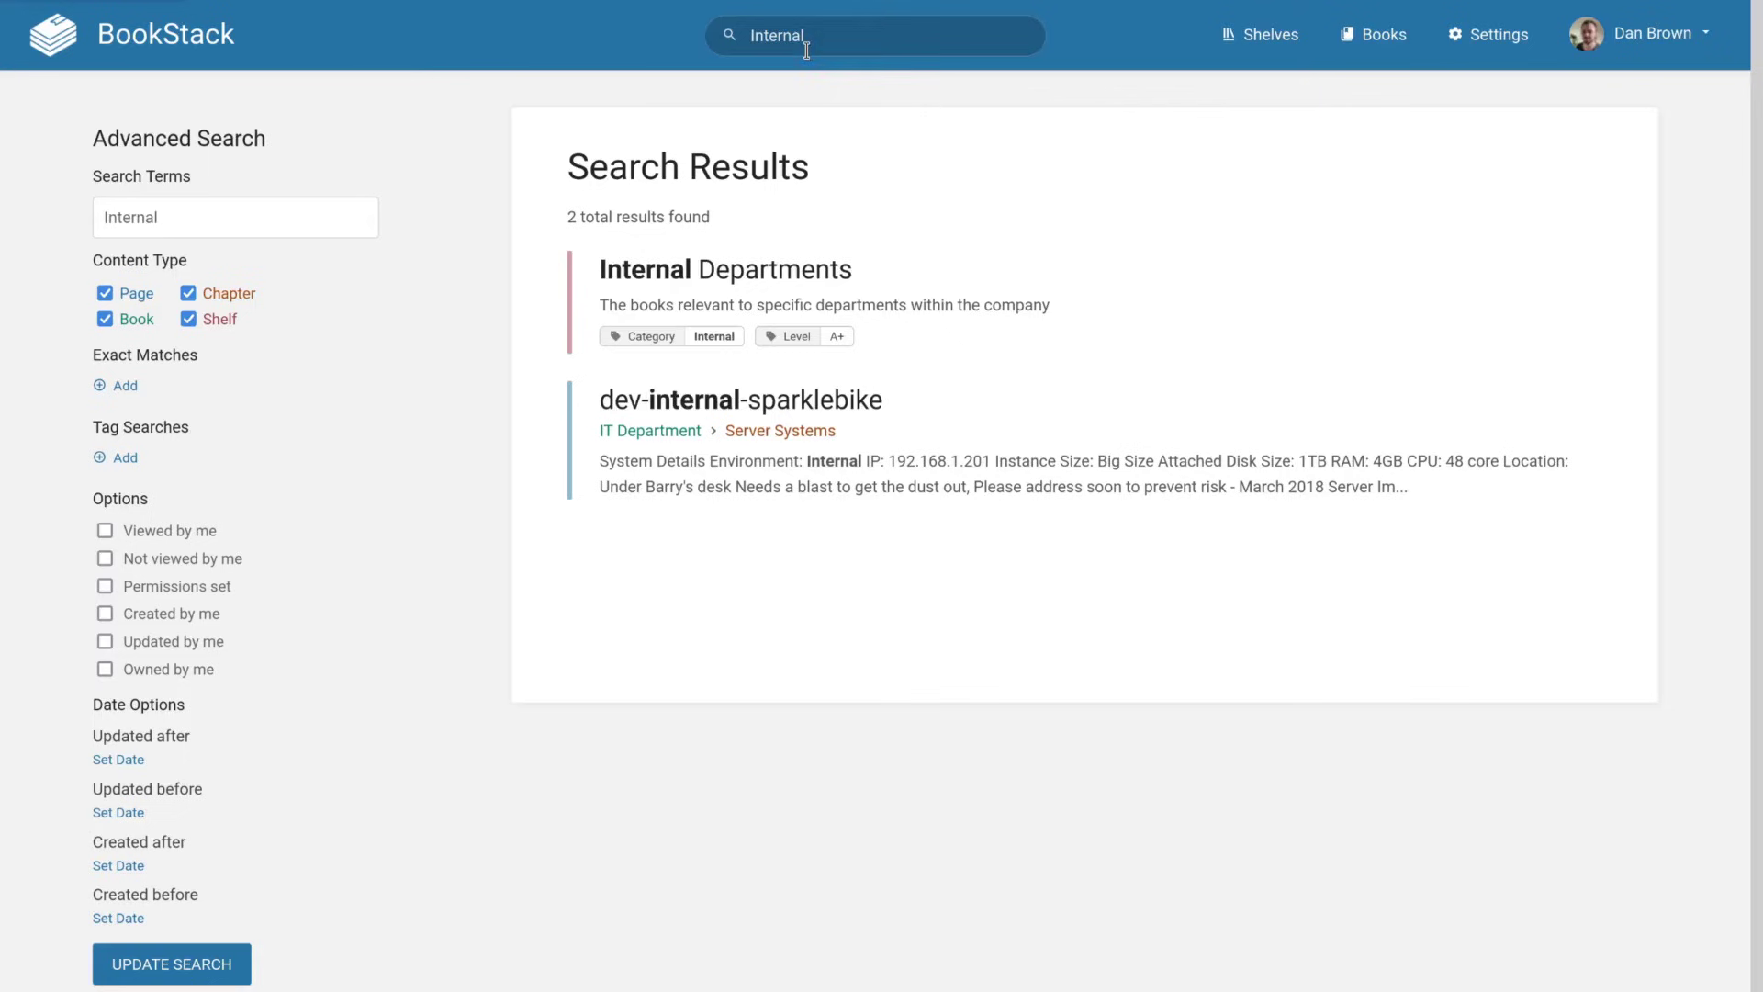
click(934, 314)
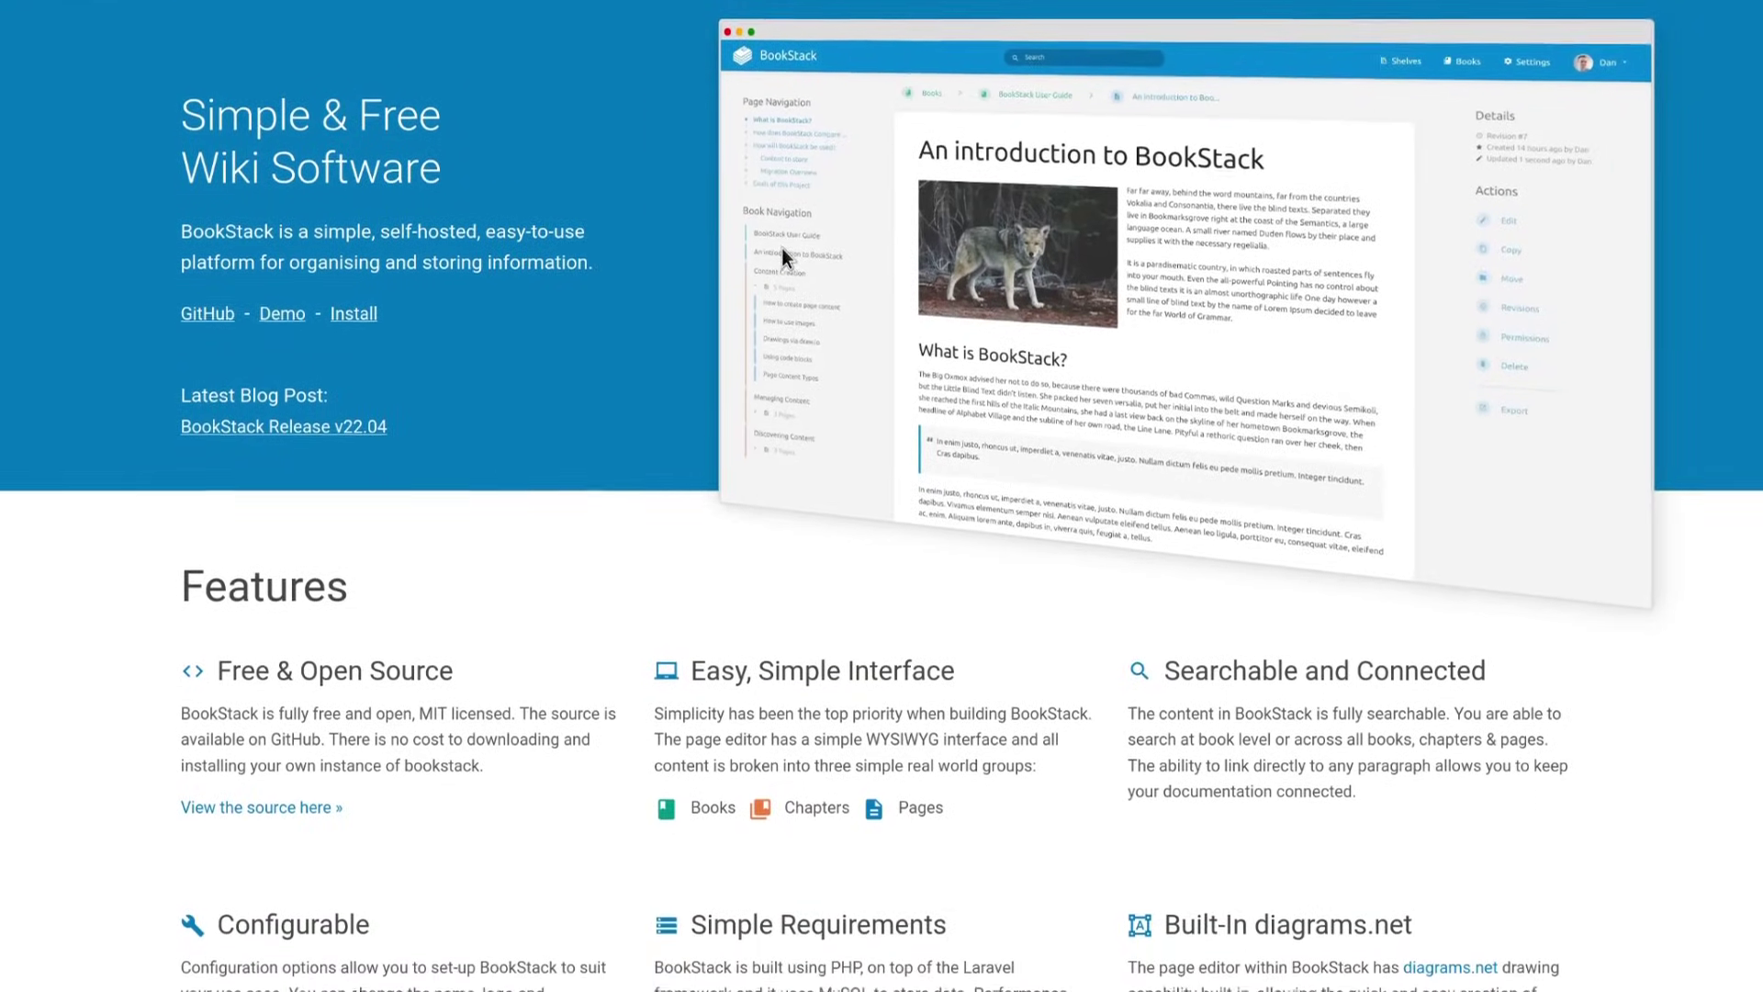
scroll(782, 223, down, 2)
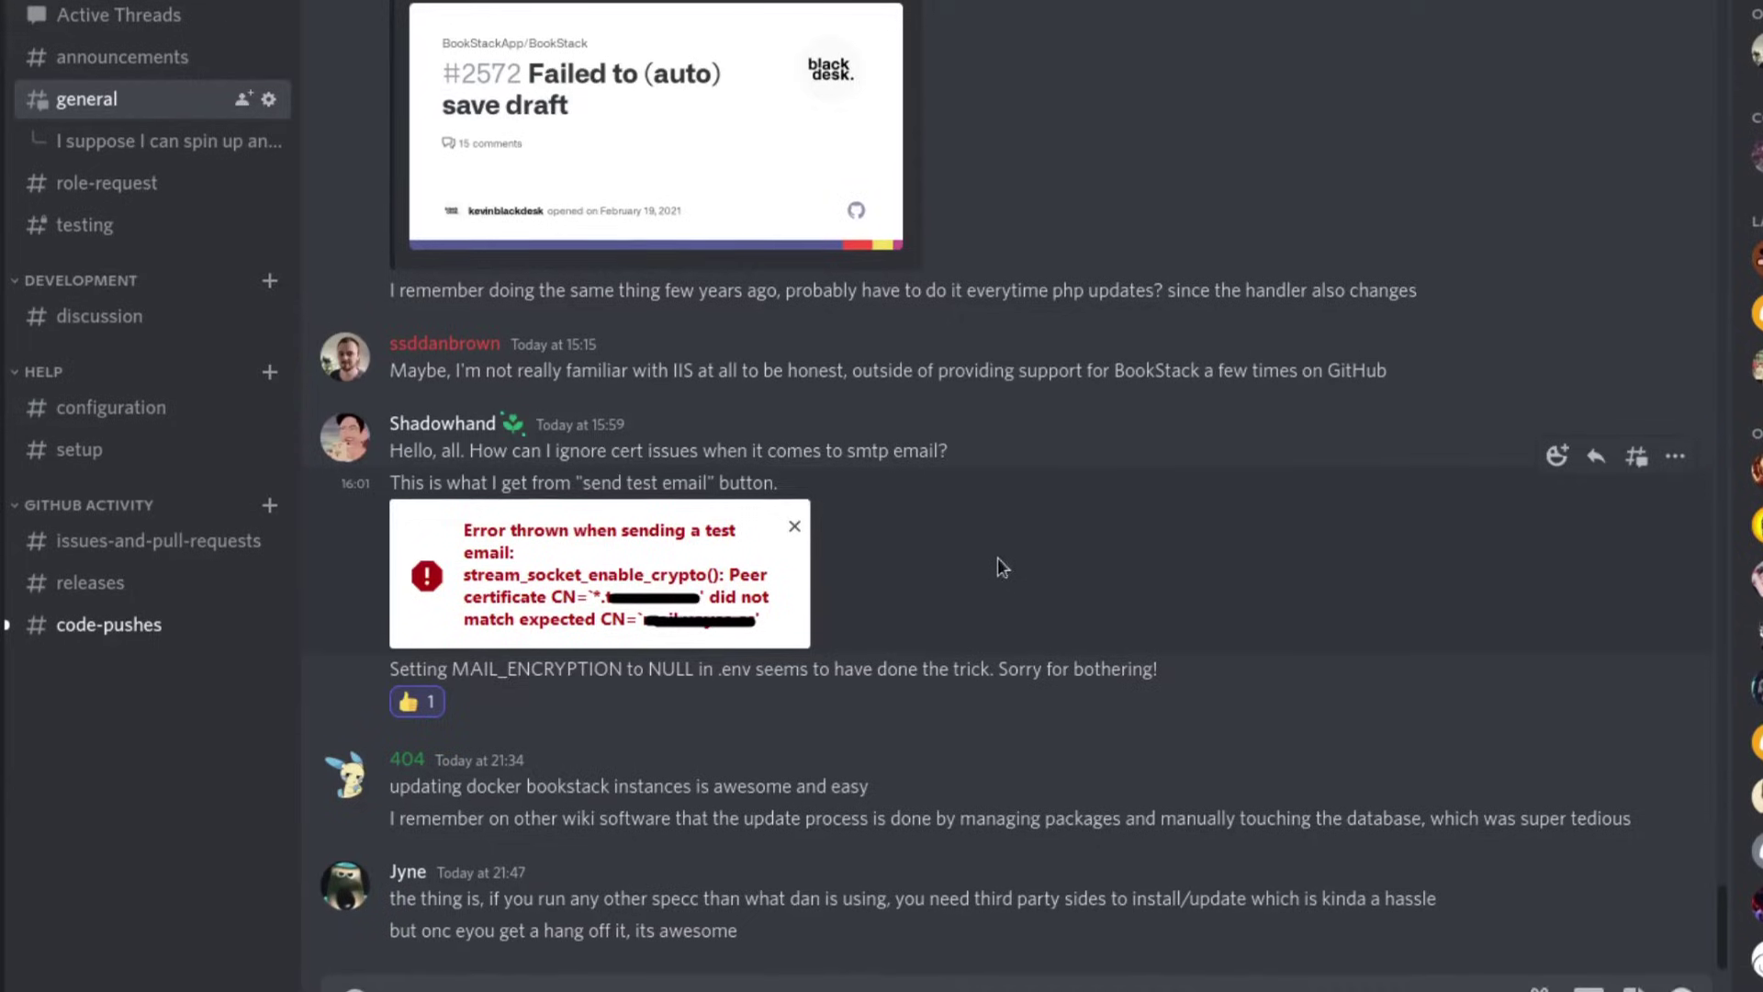
Scroll back through earlier messages in the BookStackApp Discord #general channel.
scroll(992, 582, up, 6)
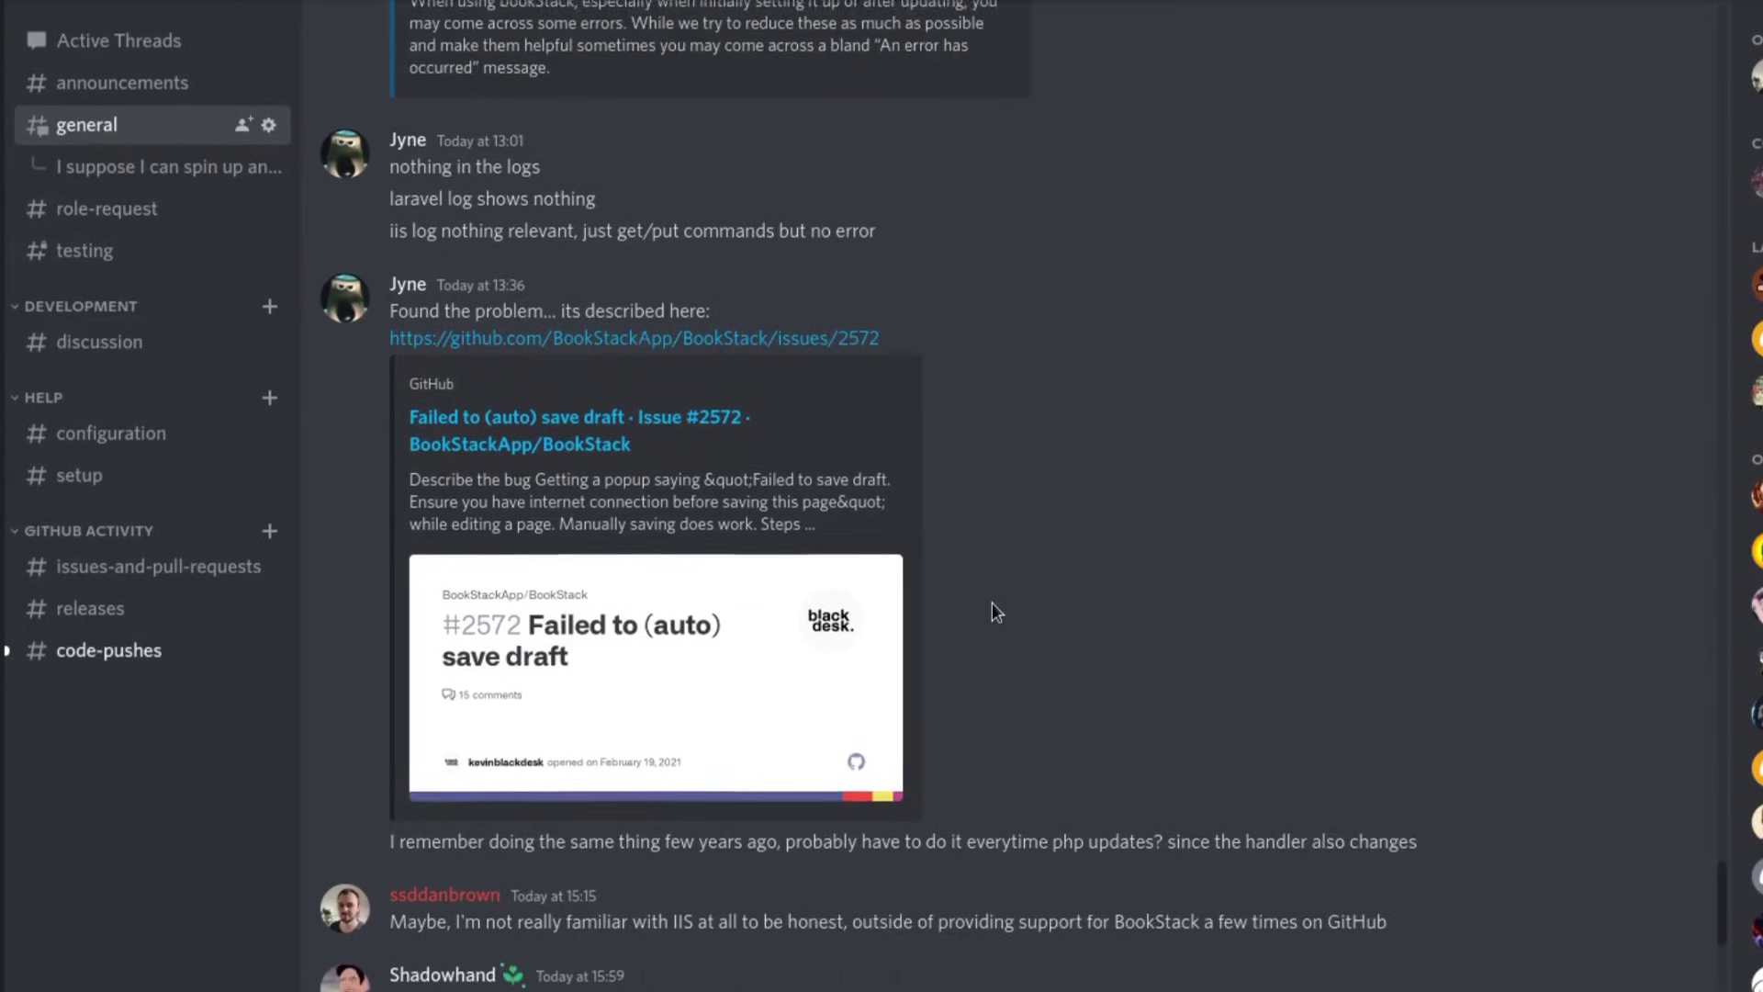
scroll(992, 609, up, 8)
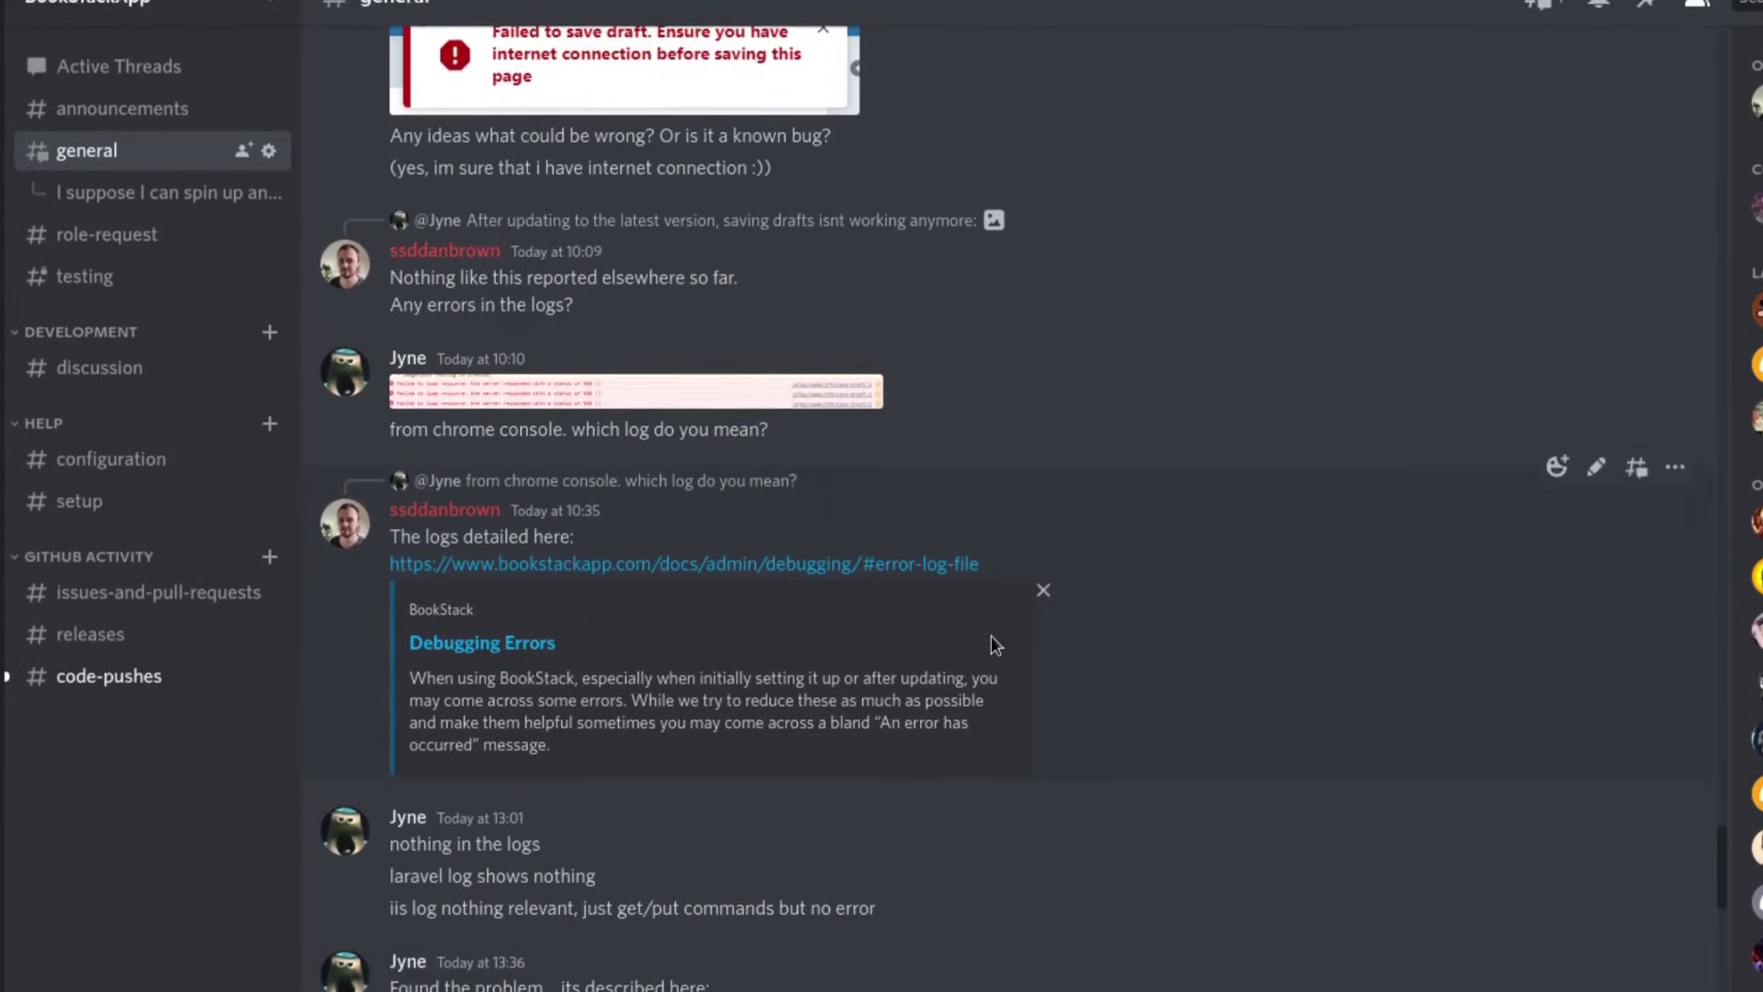
scroll(990, 642, up, 8)
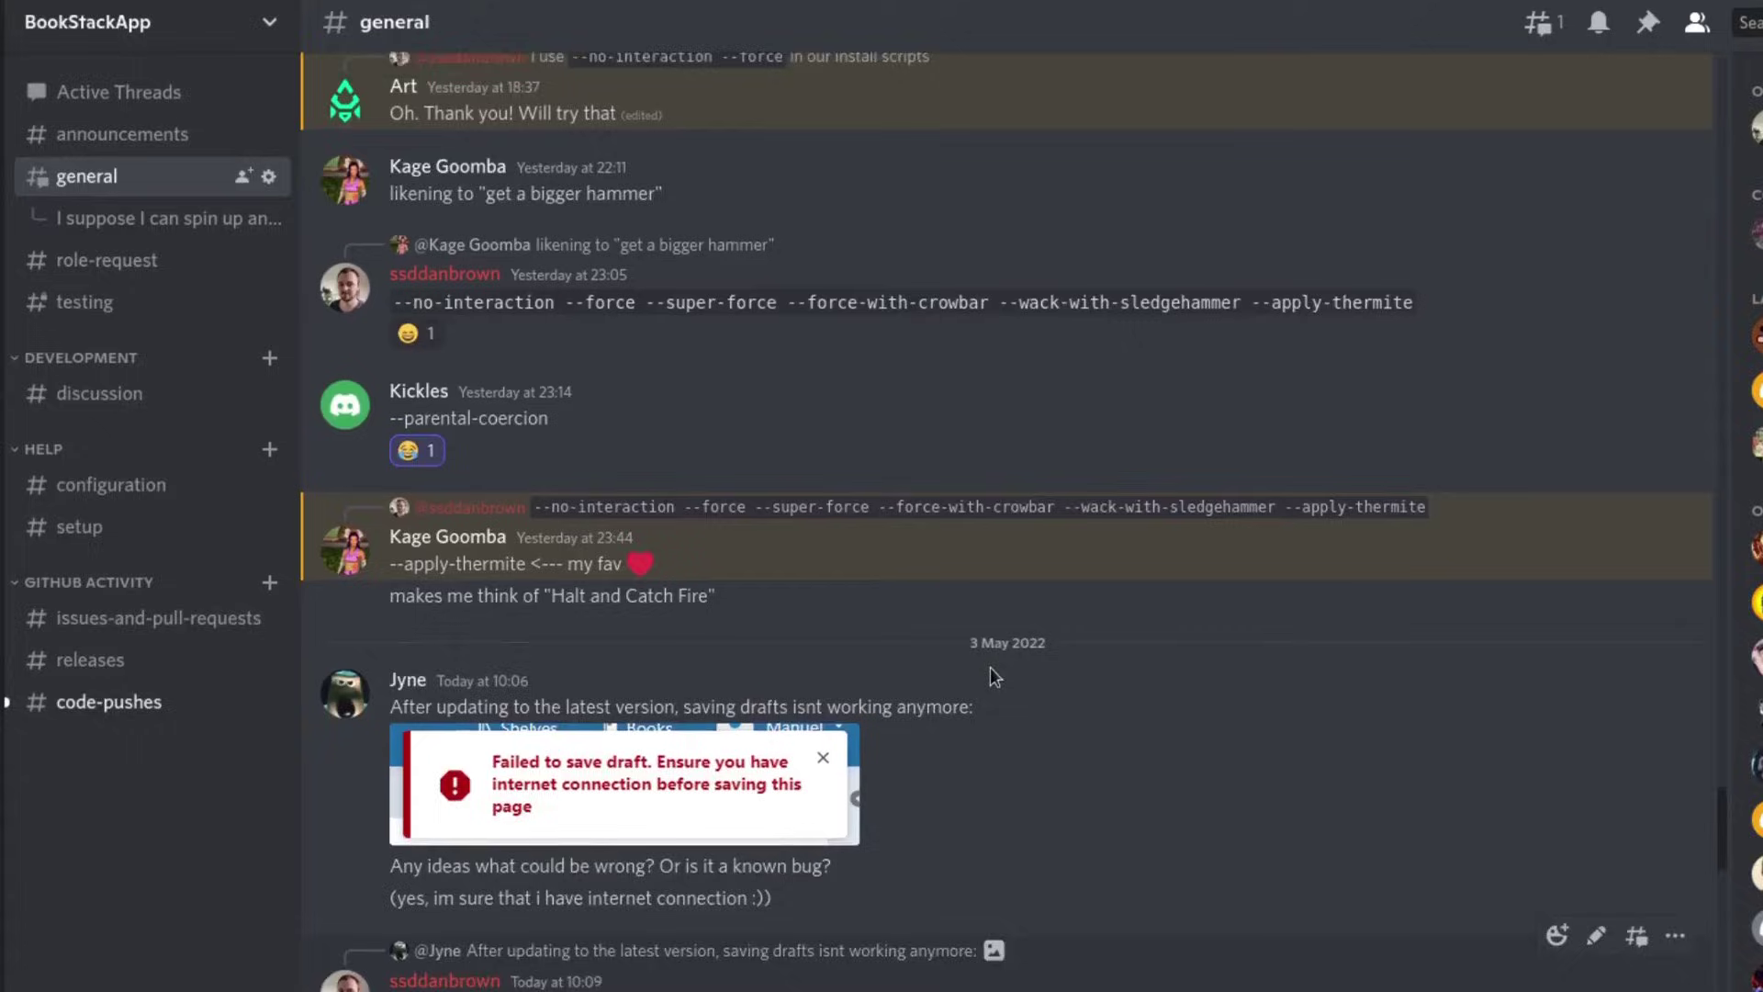